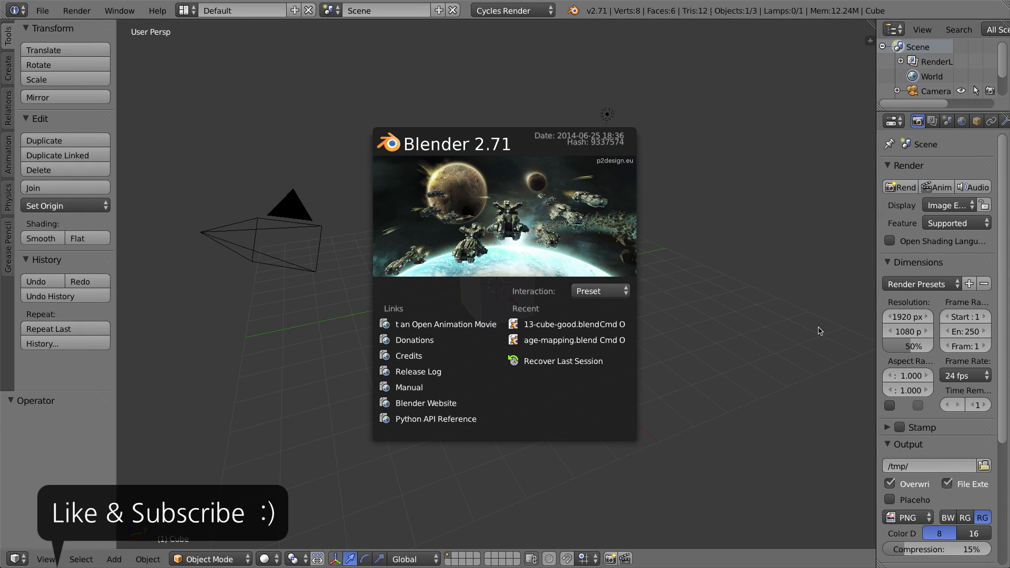
Dismiss the splash screen, enter Edit Mode on the default cube and switch to edge selection
click(563, 199)
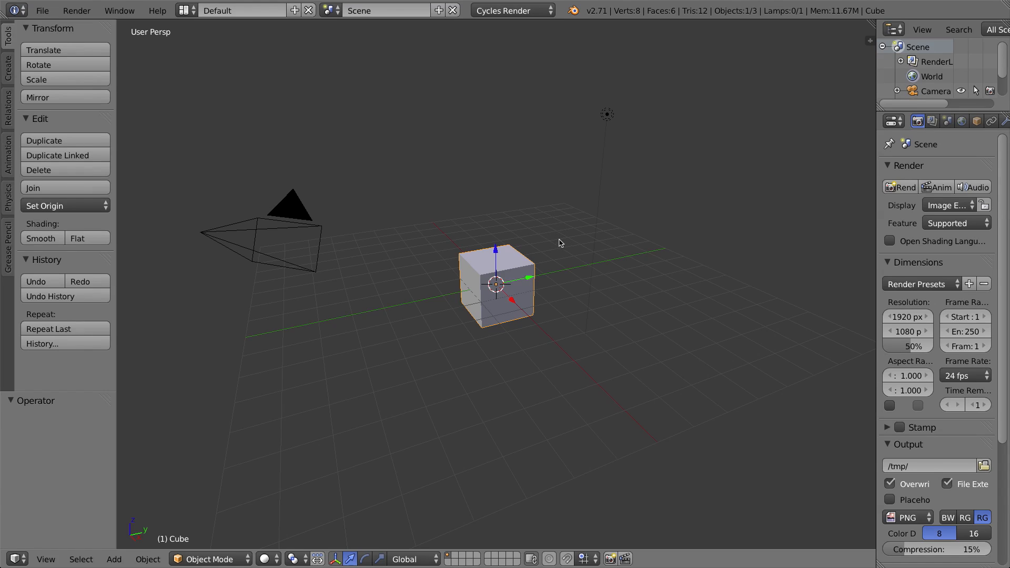
scroll(547, 245, up, 3)
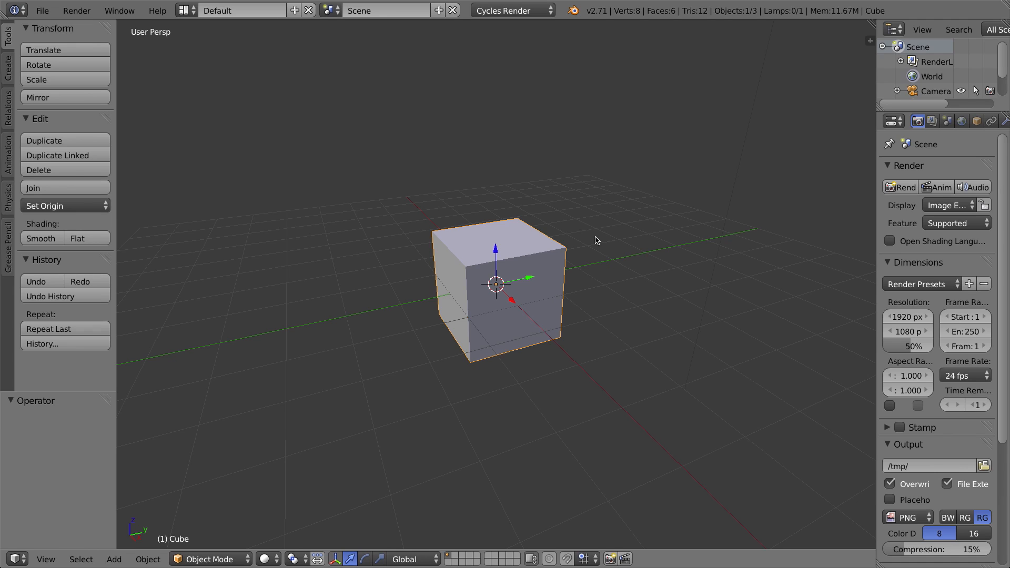
middle_drag(596, 240, 535, 253)
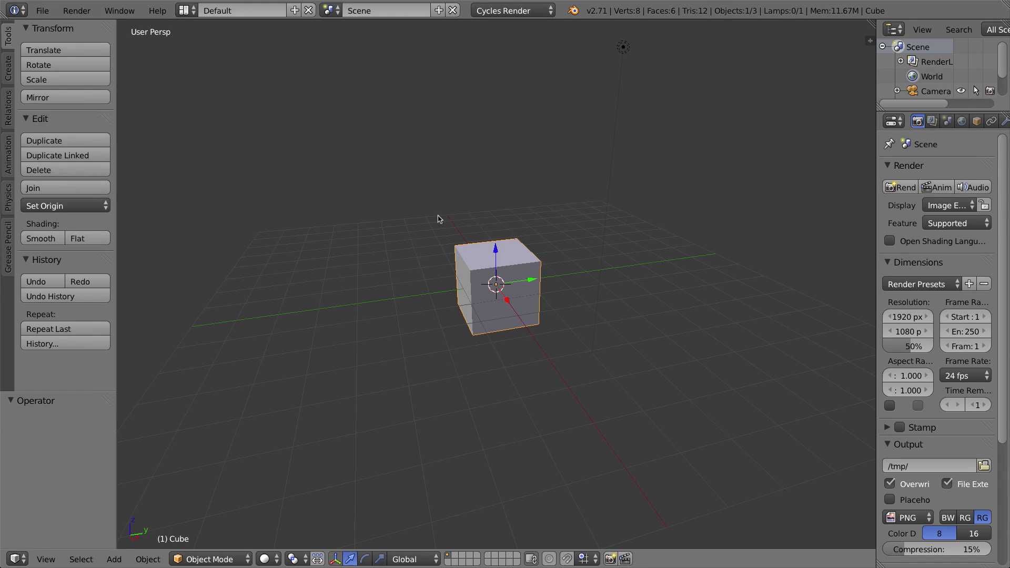
key(Tab)
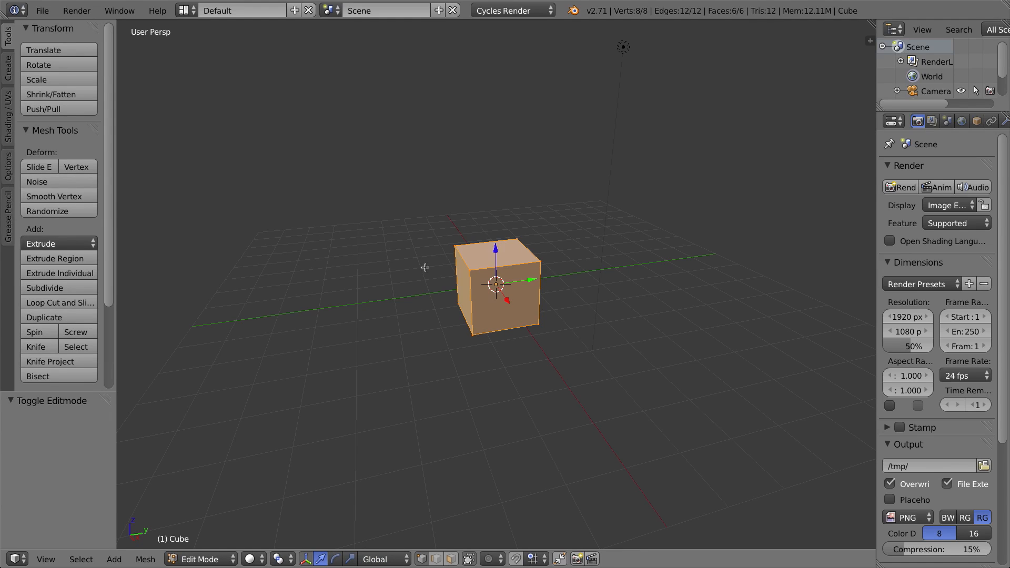
click(436, 559)
Select three edges of the cube's top face, leaving out the edge on the +Y side
middle_drag(528, 275, 482, 260)
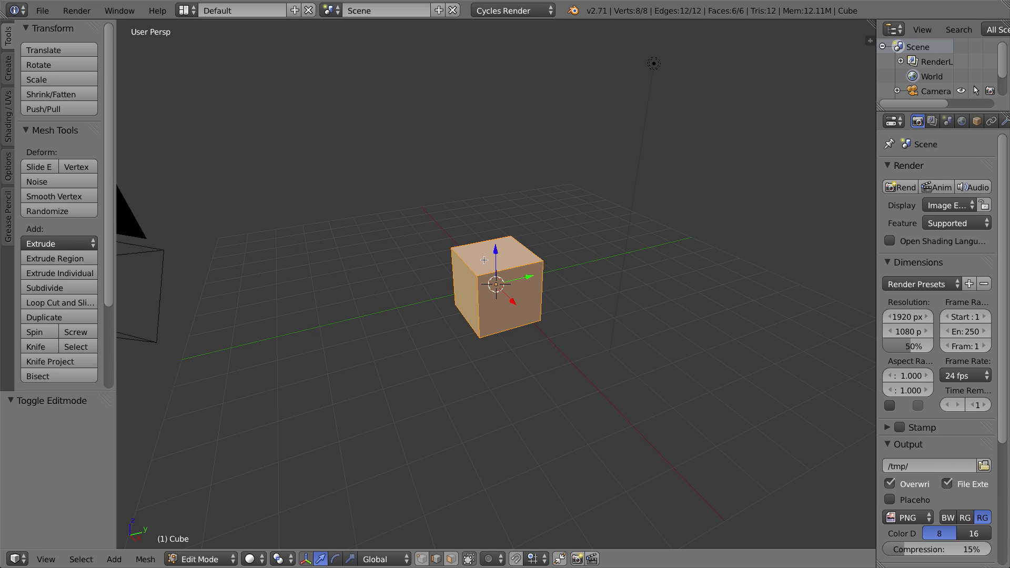
scroll(477, 248, up, 3)
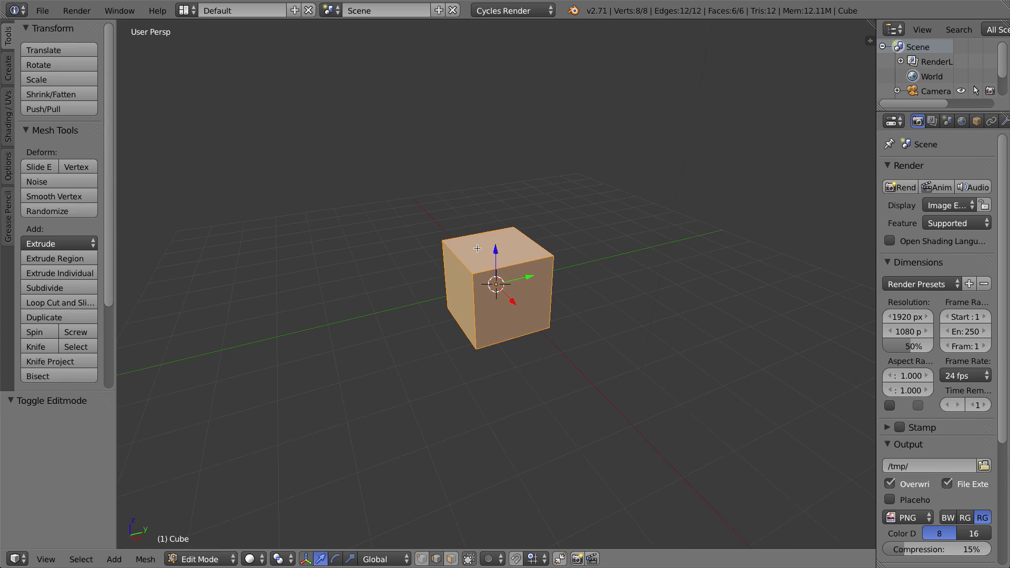
right_click(518, 256)
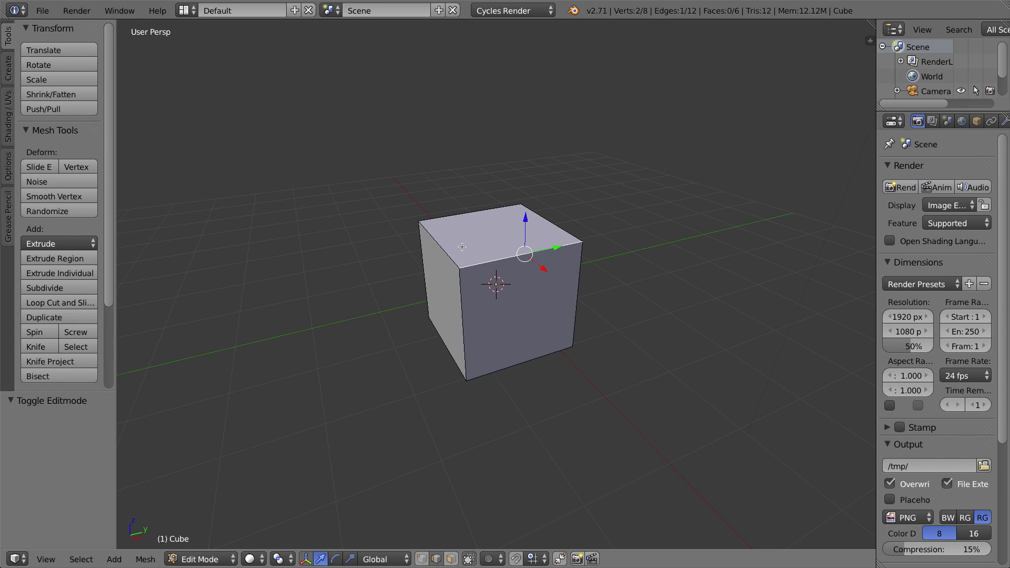
shift+right_click(441, 242)
shift+right_click(507, 258)
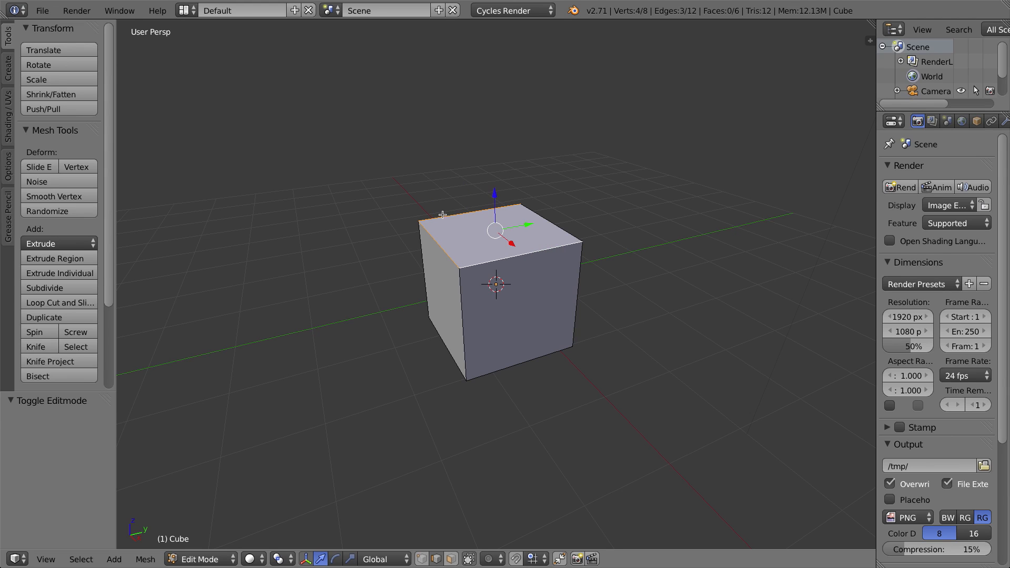
Switch the viewport to Wireframe shading and add the two vertical edges on the cube's +Y side to the selection
middle_drag(469, 259, 507, 257)
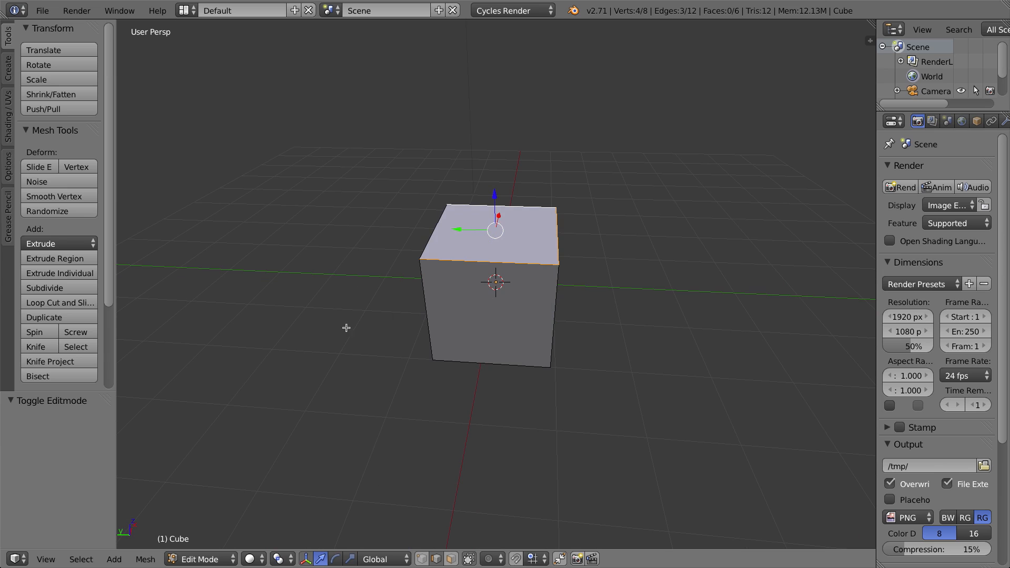
middle_drag(336, 305, 313, 319)
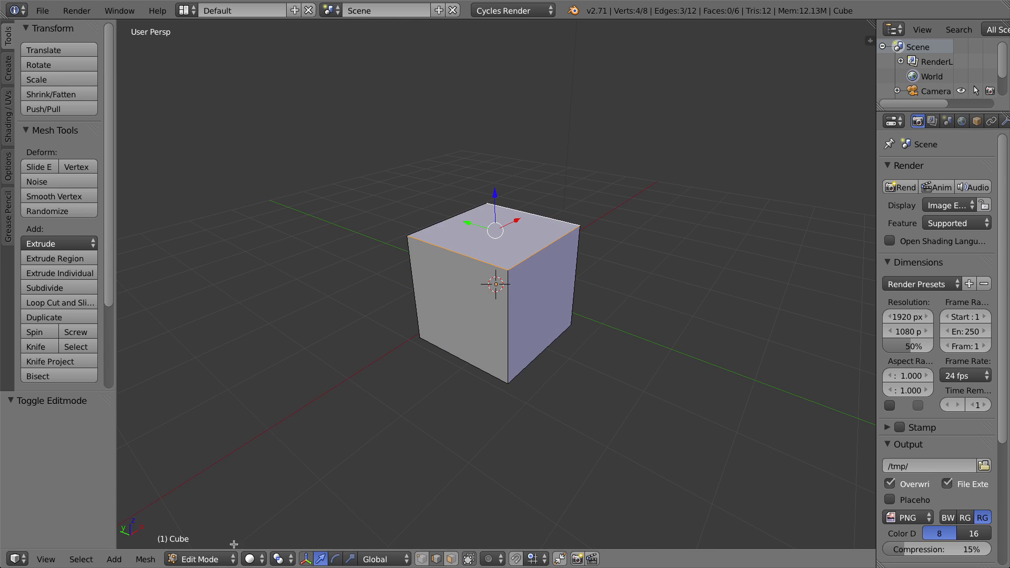
click(252, 559)
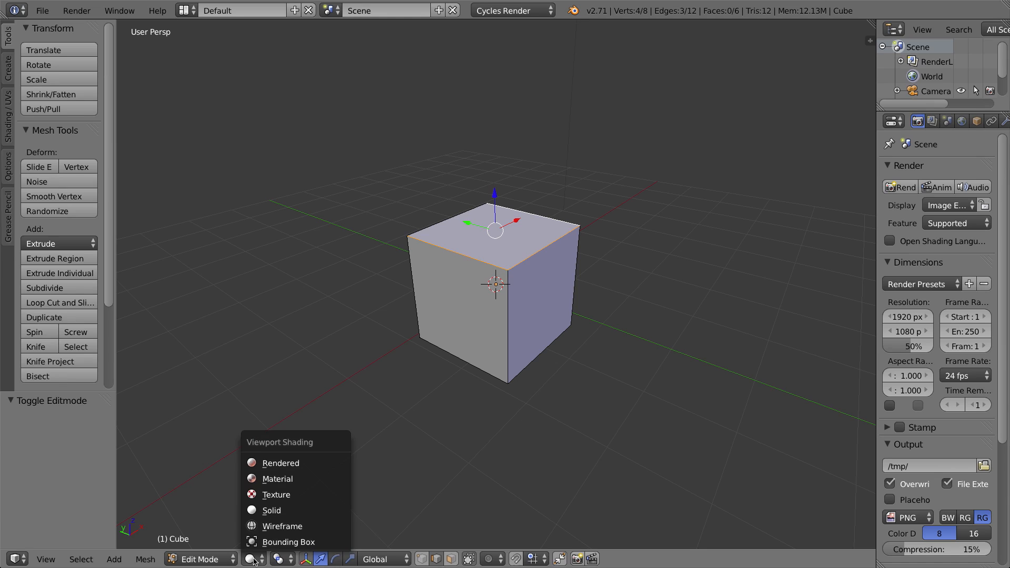
click(282, 526)
middle_drag(476, 219, 496, 243)
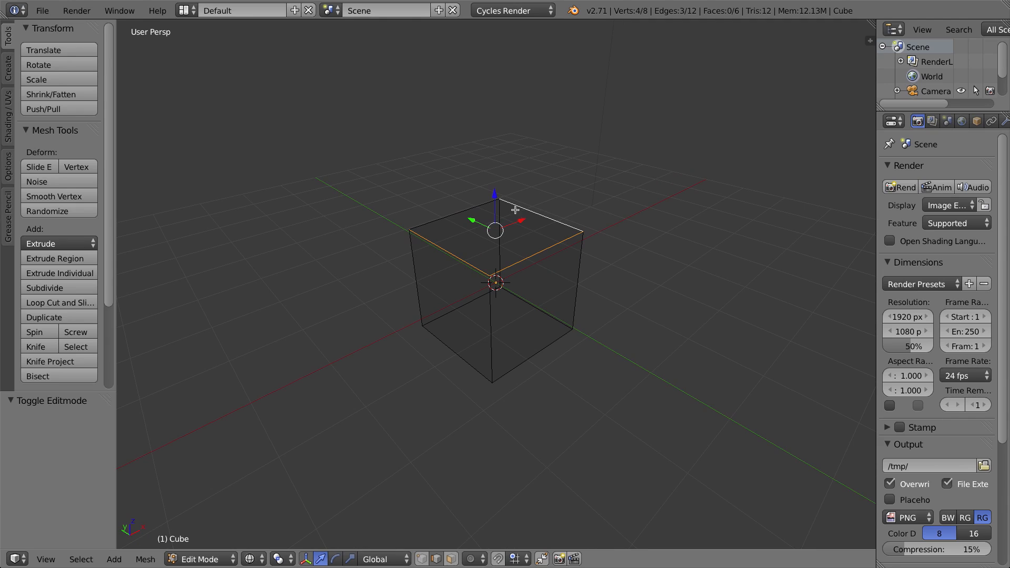
shift+right_click(414, 263)
shift+right_click(499, 222)
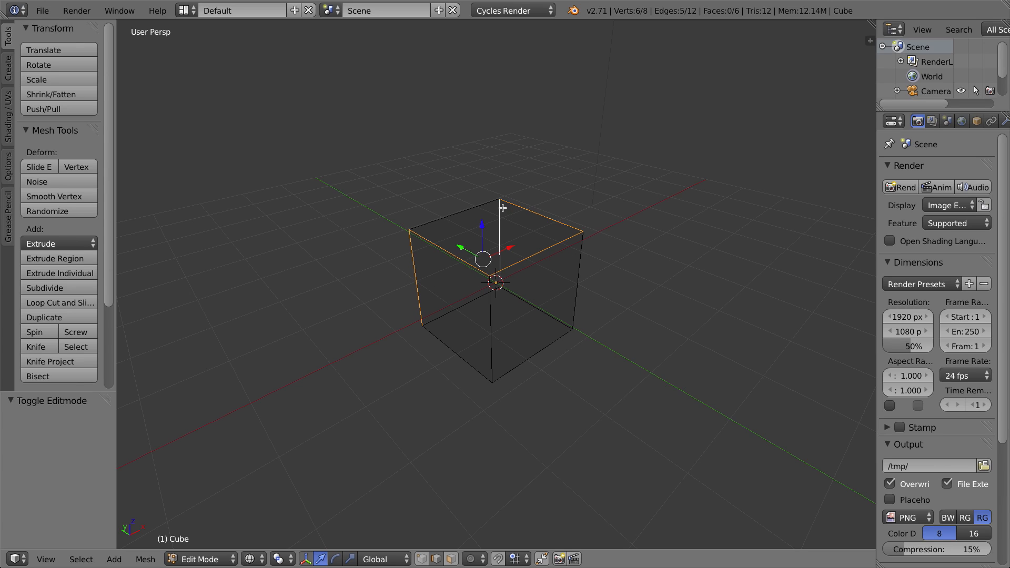
Add the two bottom edges parallel to the Y axis to the edge selection
middle_drag(525, 216, 517, 229)
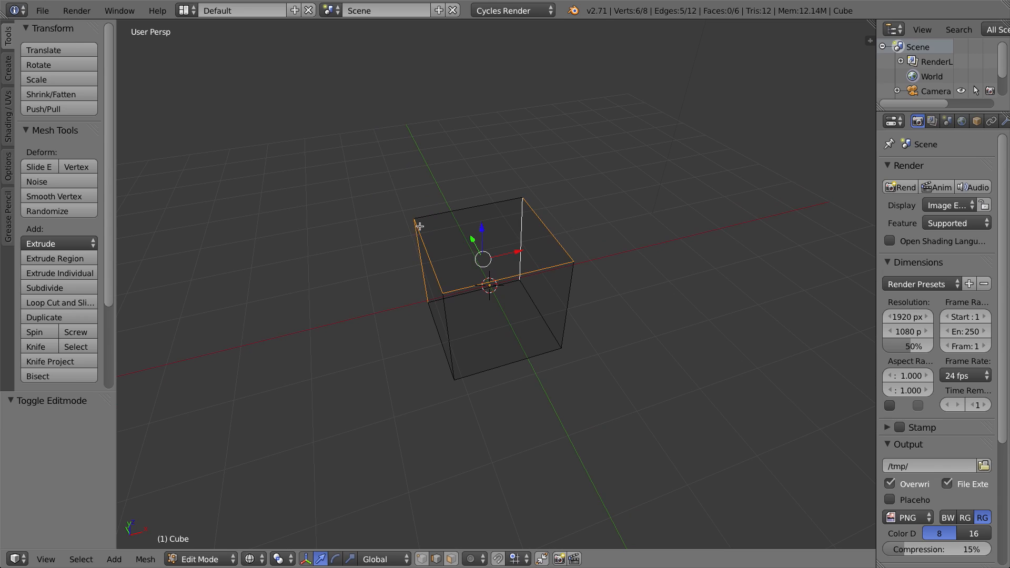
middle_drag(431, 304, 502, 284)
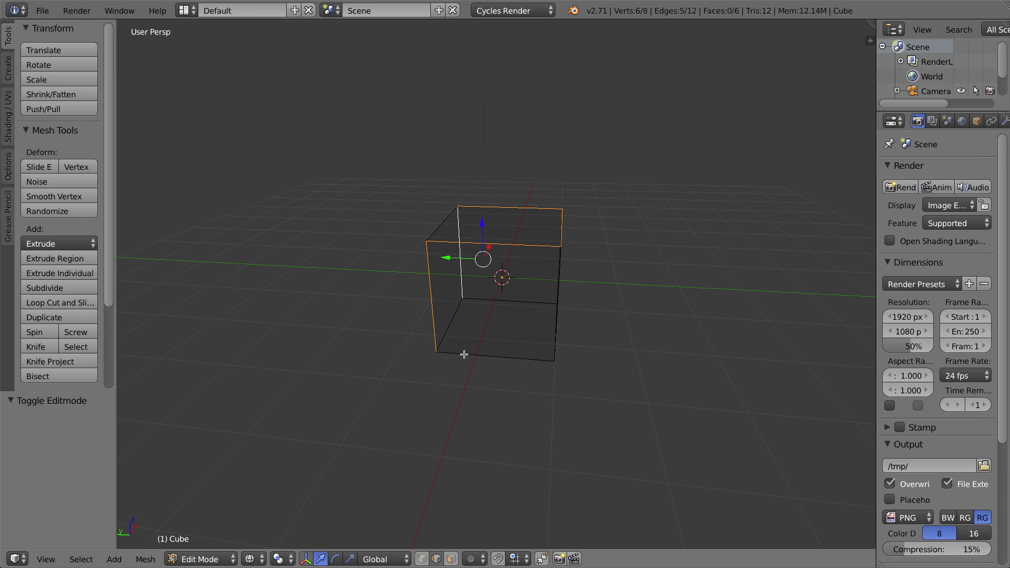
middle_drag(482, 353, 544, 298)
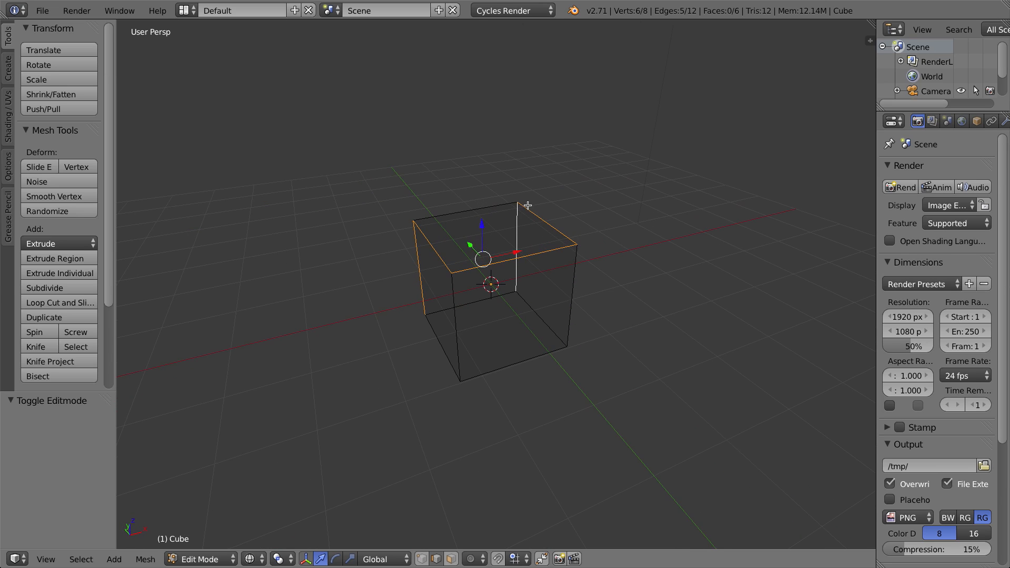
shift+right_click(437, 336)
shift+right_click(528, 305)
middle_drag(463, 400, 548, 387)
middle_drag(616, 319, 419, 189)
mouse_move(566, 228)
middle_down()
mouse_move(594, 209)
mouse_move(547, 232)
middle_up()
mouse_move(622, 287)
middle_down()
mouse_move(561, 314)
mouse_move(614, 297)
middle_up()
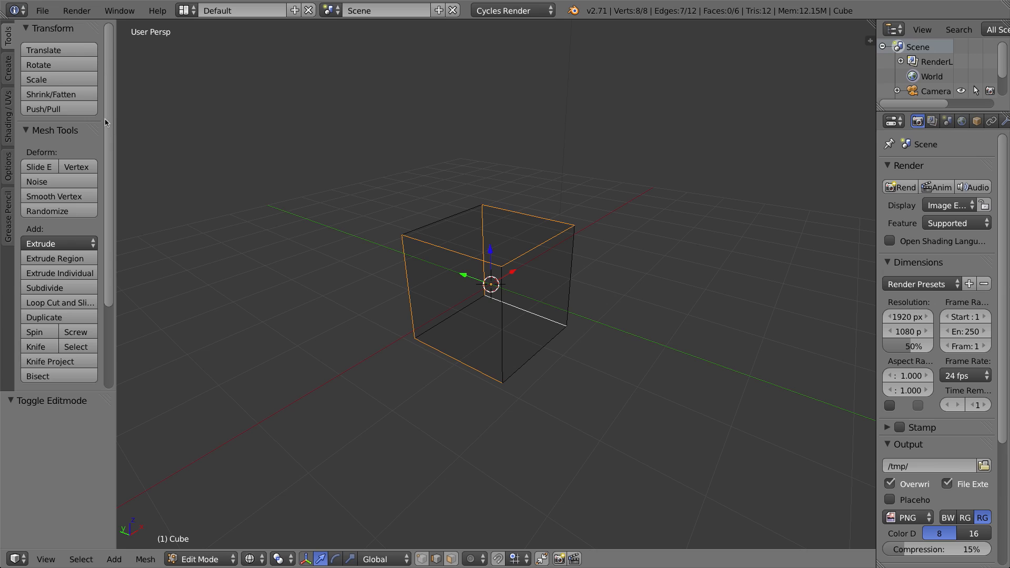
drag(114, 122, 22, 67)
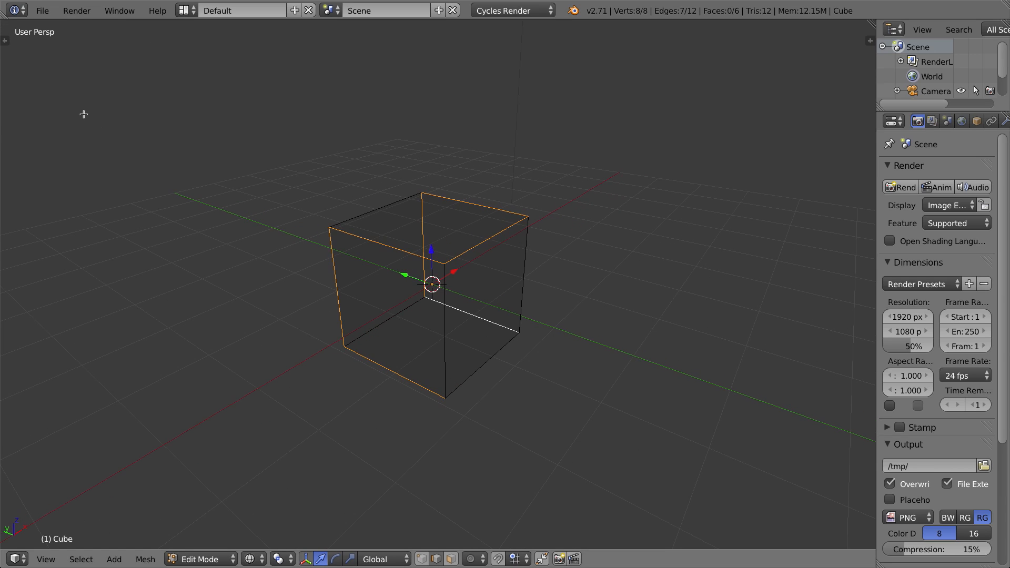
key(t)
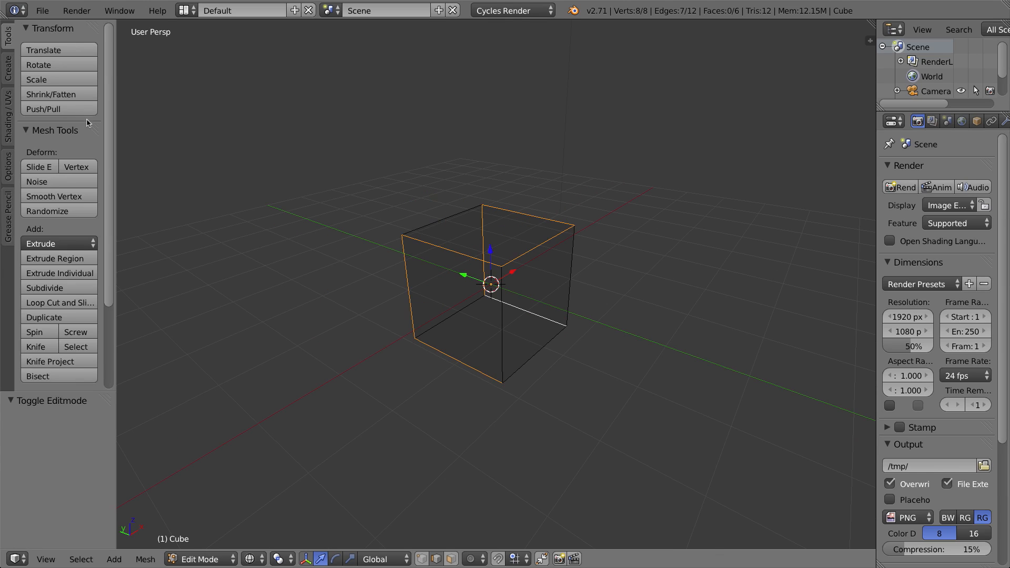
mouse_move(106, 105)
mouse_down()
mouse_move(106, 133)
mouse_move(106, 106)
mouse_up()
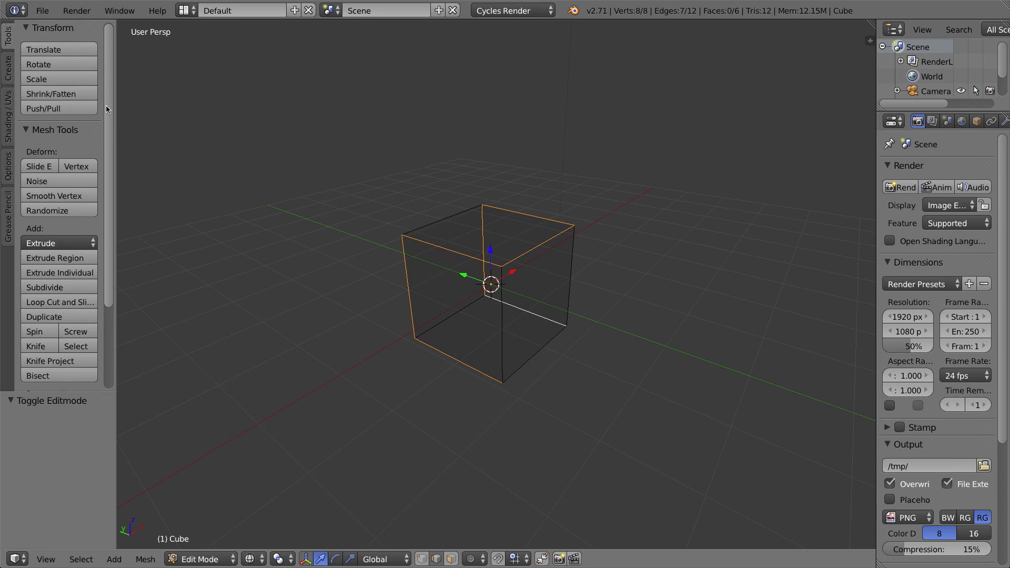
Mark the selected cube edges as UV seams and clear the selection
click(8, 101)
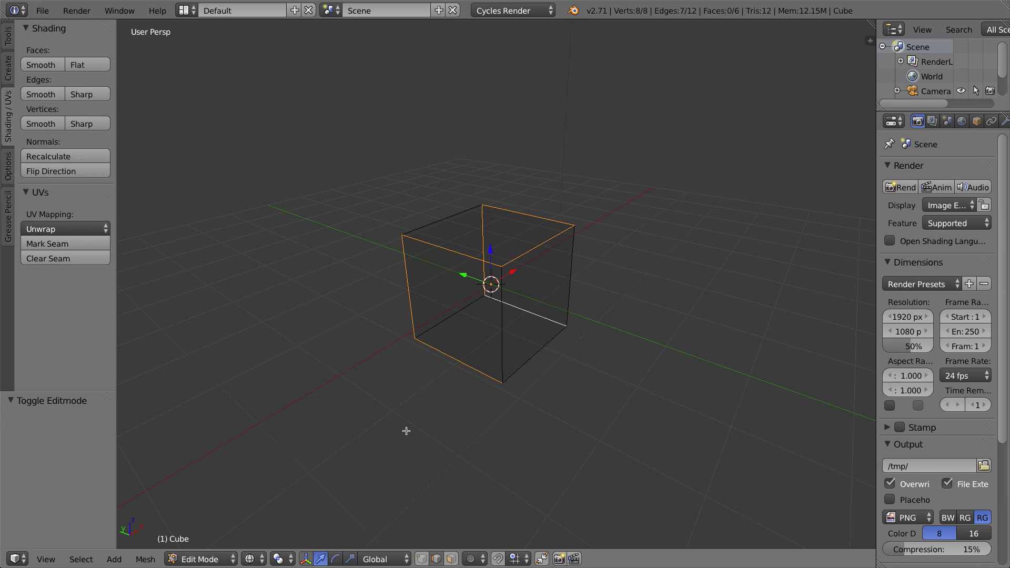
click(54, 246)
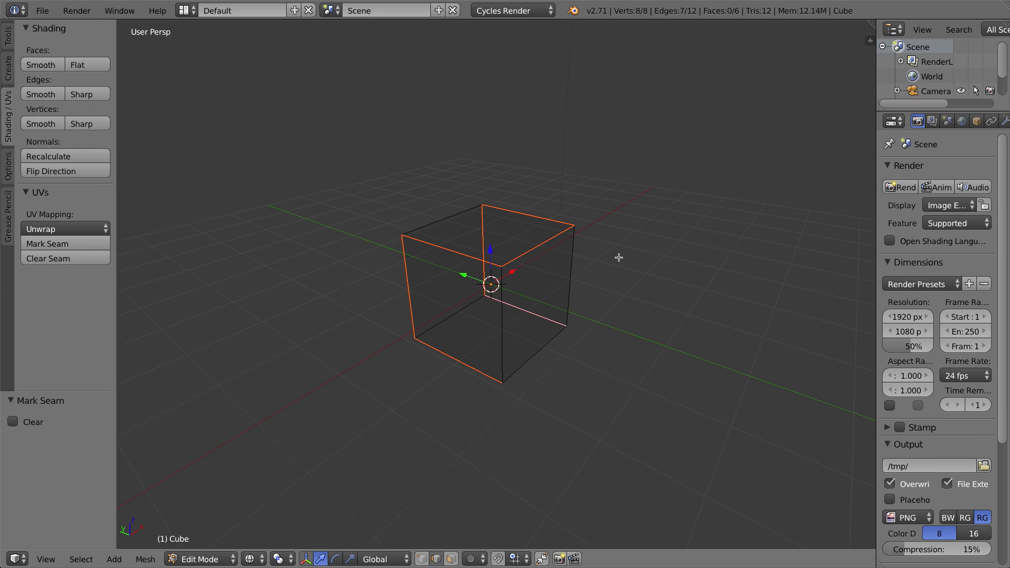
key(a)
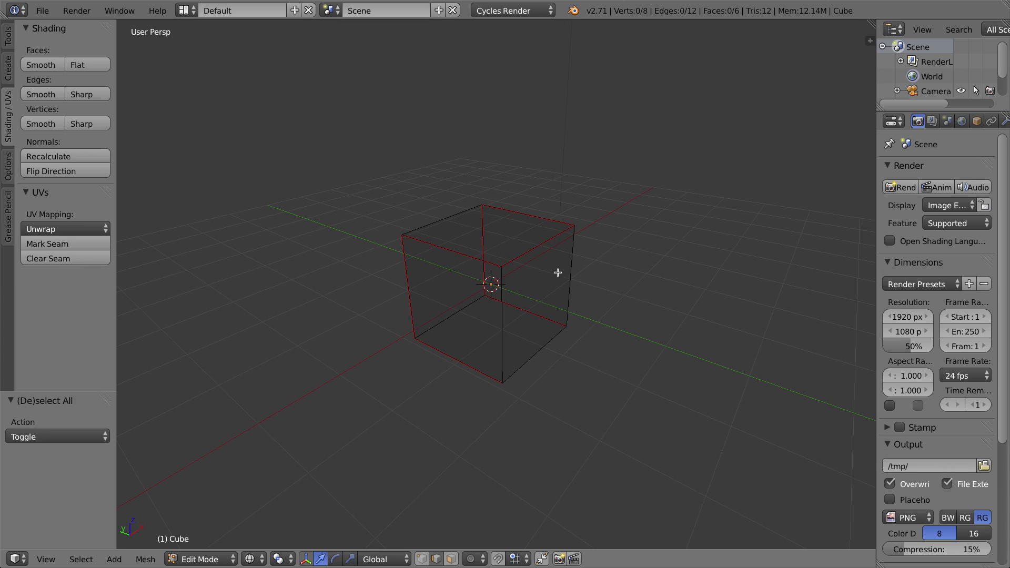
key(a)
key(a)
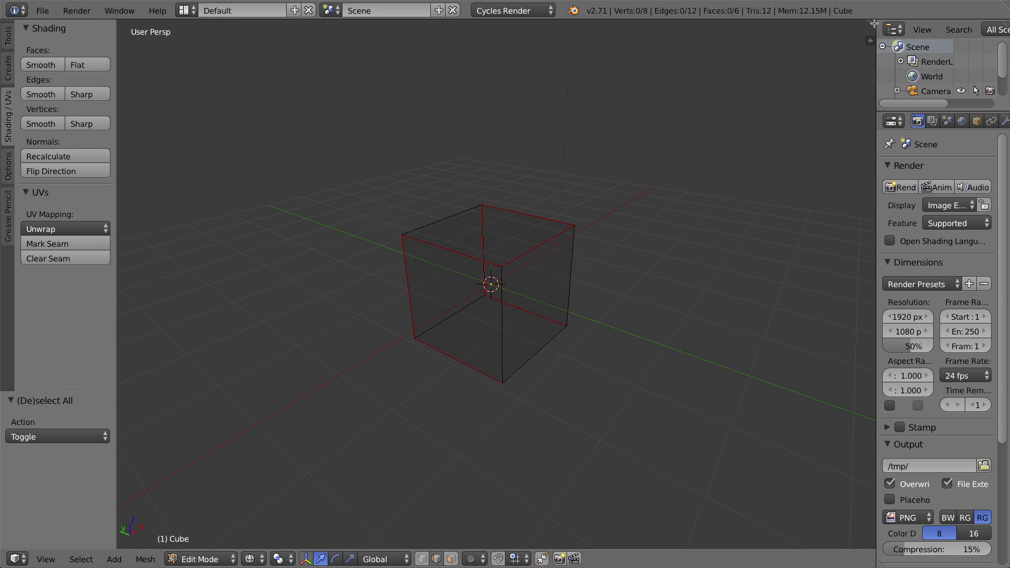
Split the 3D view into one wide area with two smaller areas above it, and make the first small area a UV/Image Editor
drag(873, 22, 833, 292)
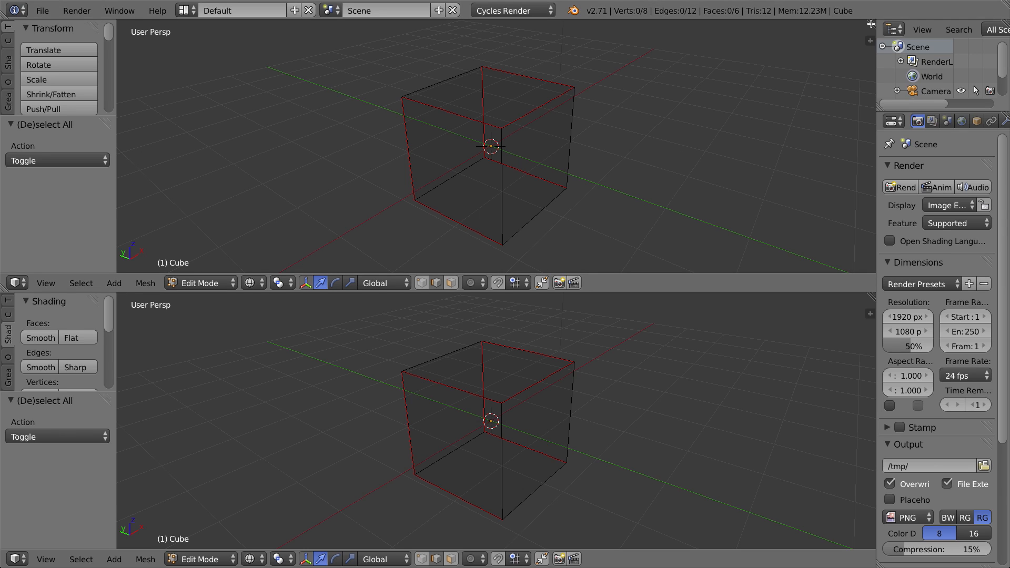
drag(867, 24, 430, 63)
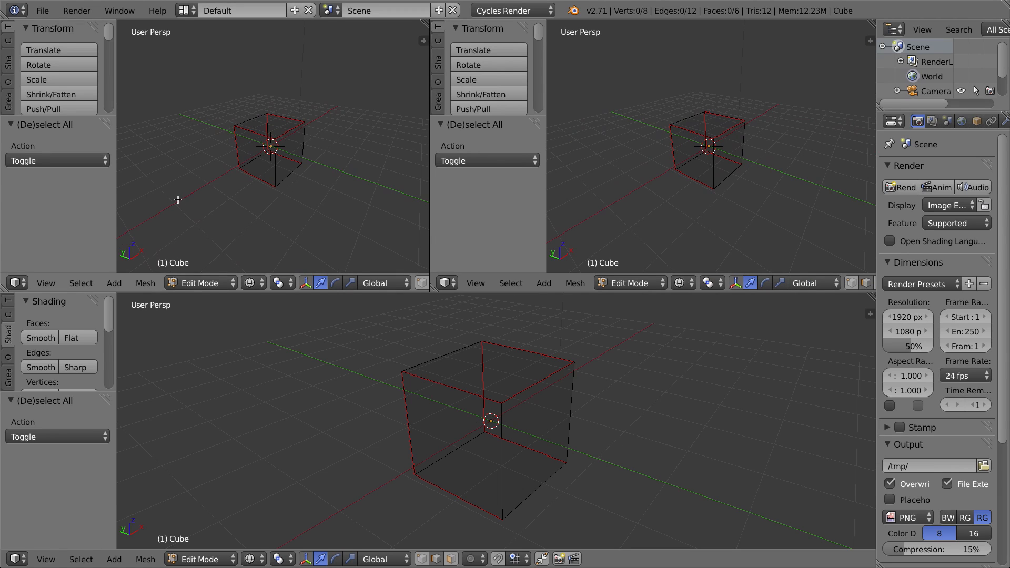
click(18, 283)
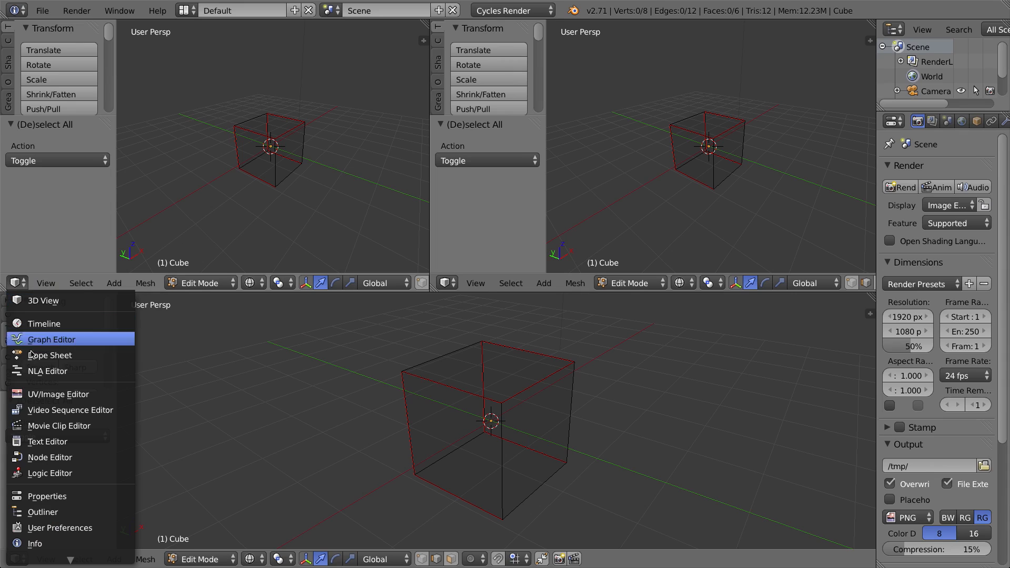
click(58, 394)
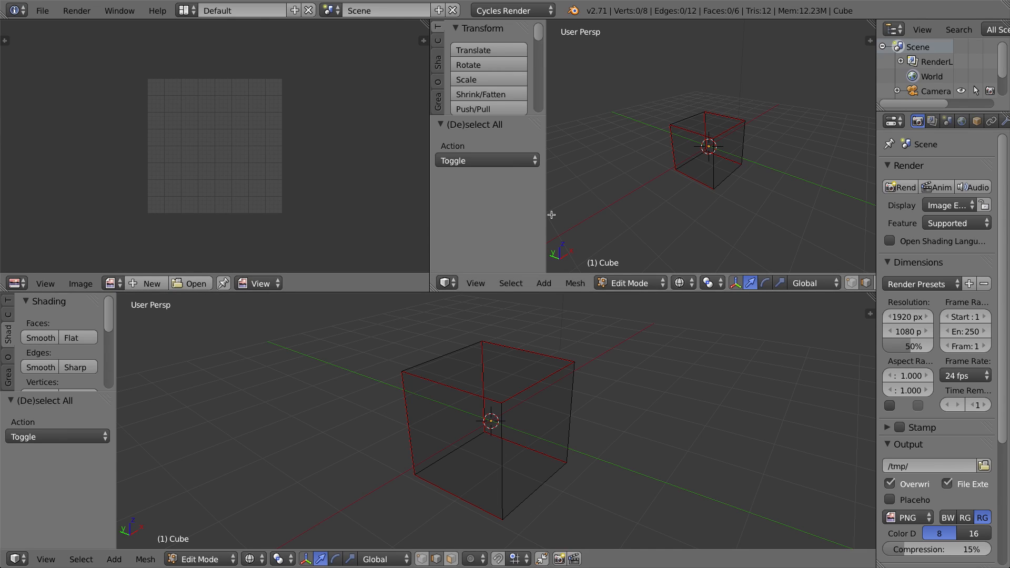
Turn the other small 3D view area into a Node Editor and hide its properties sidebar
click(445, 284)
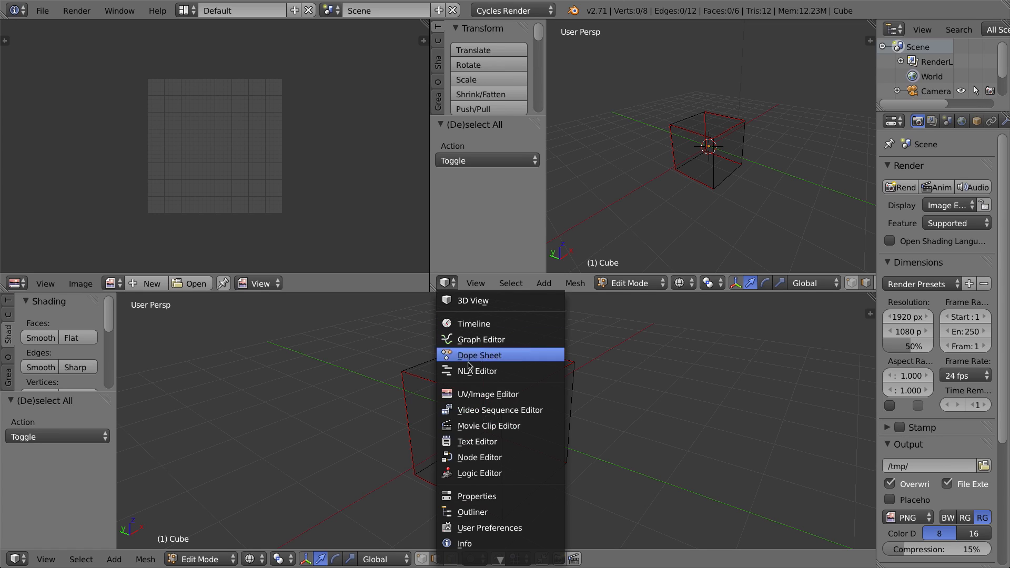
click(498, 457)
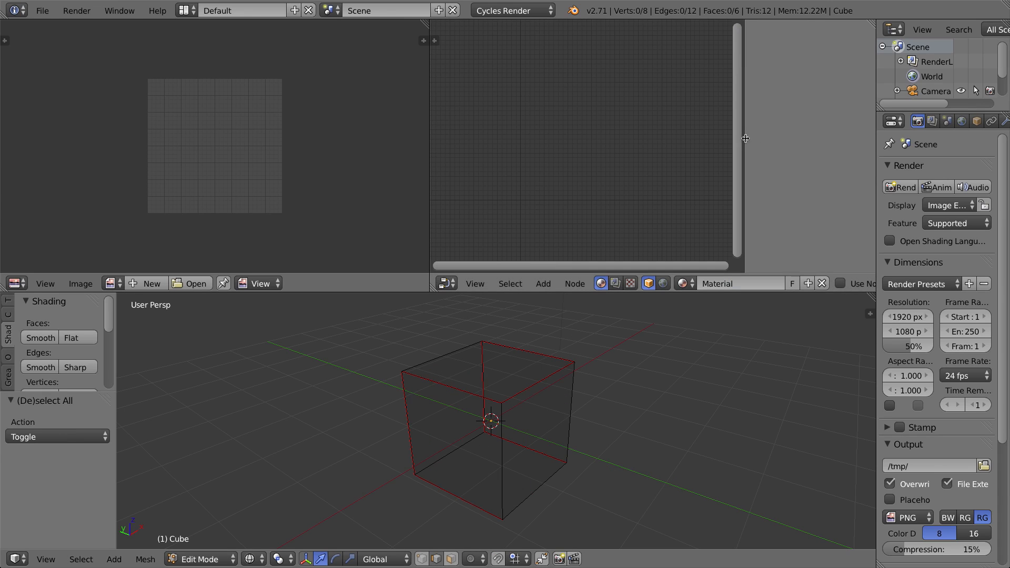
drag(745, 142, 889, 141)
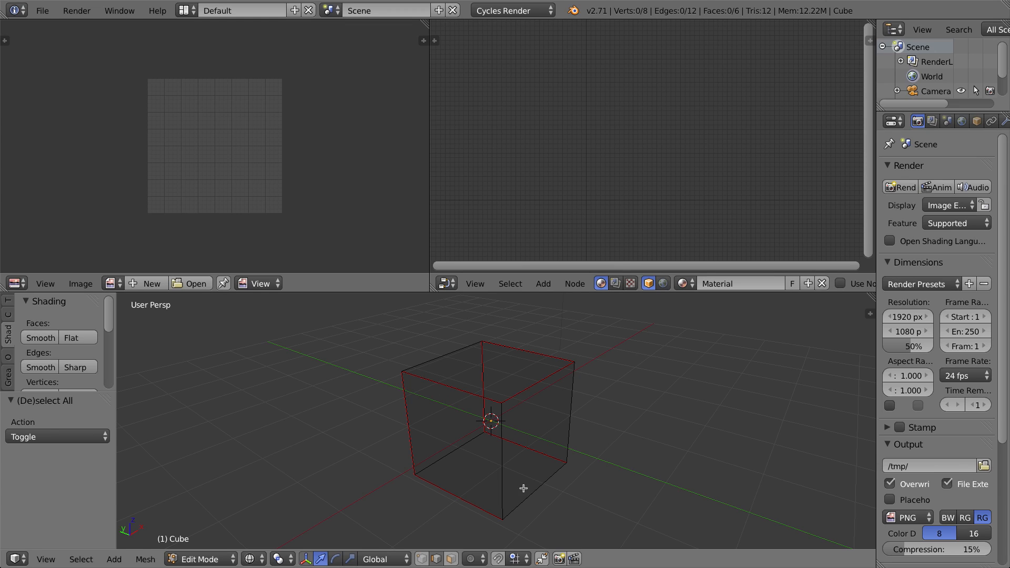
Switch the cube to face selection mode in Edit Mode and select all of its faces
key(Tab)
key(Tab)
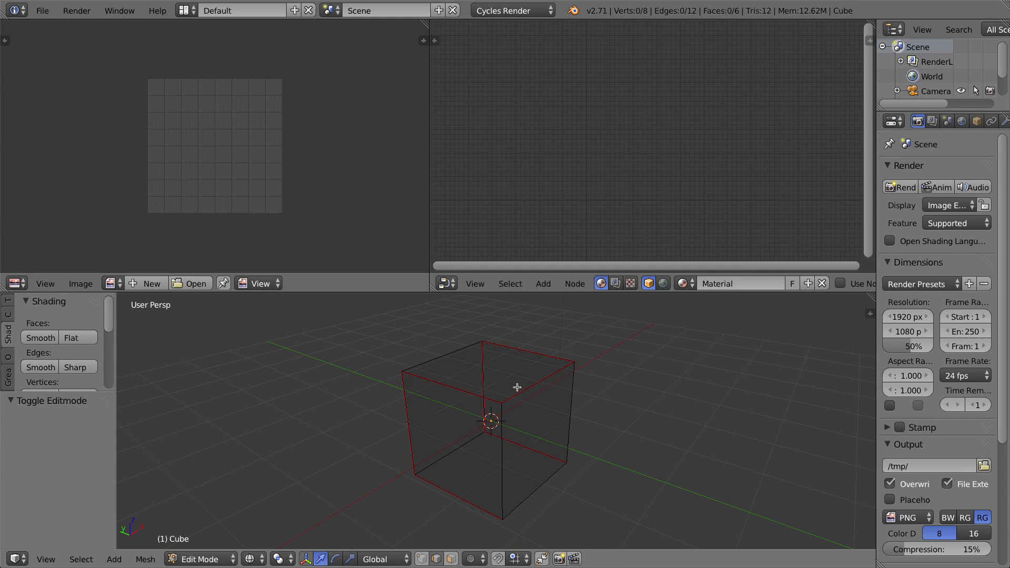
key(a)
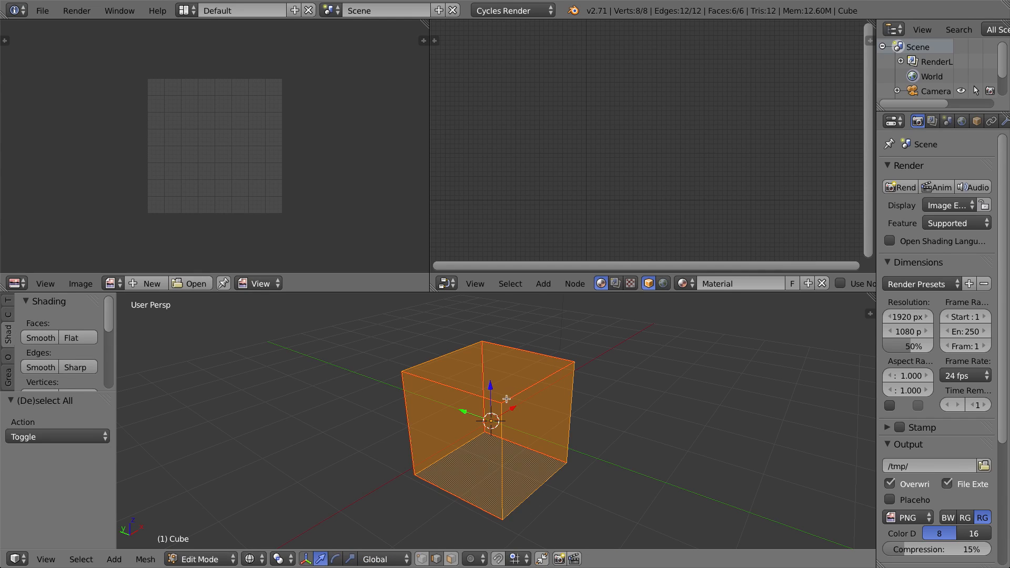
click(450, 560)
click(450, 559)
key(a)
key(a)
UV unwrap all selected cube faces with the Unwrap method
key(u)
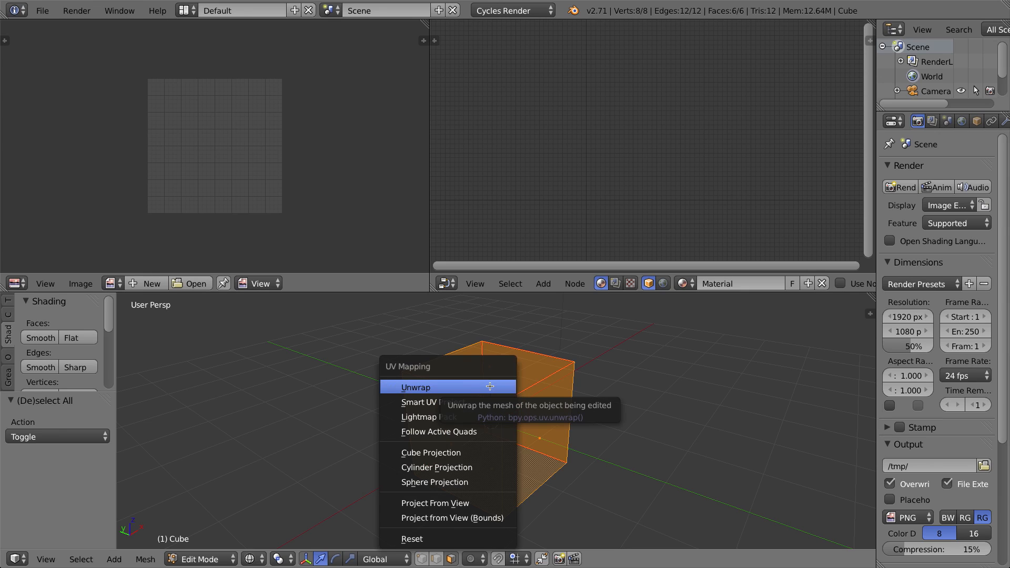
click(489, 386)
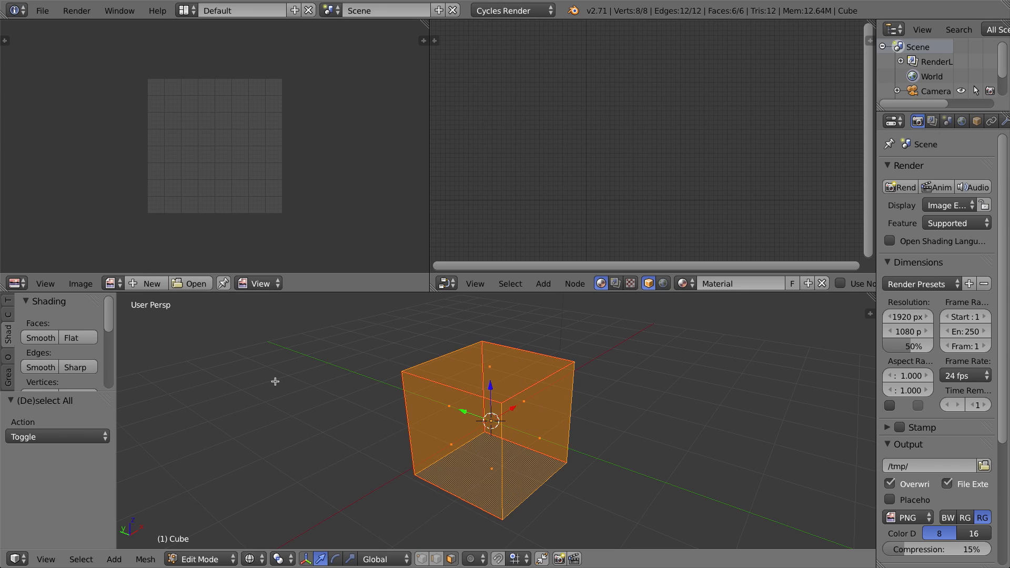
key(u)
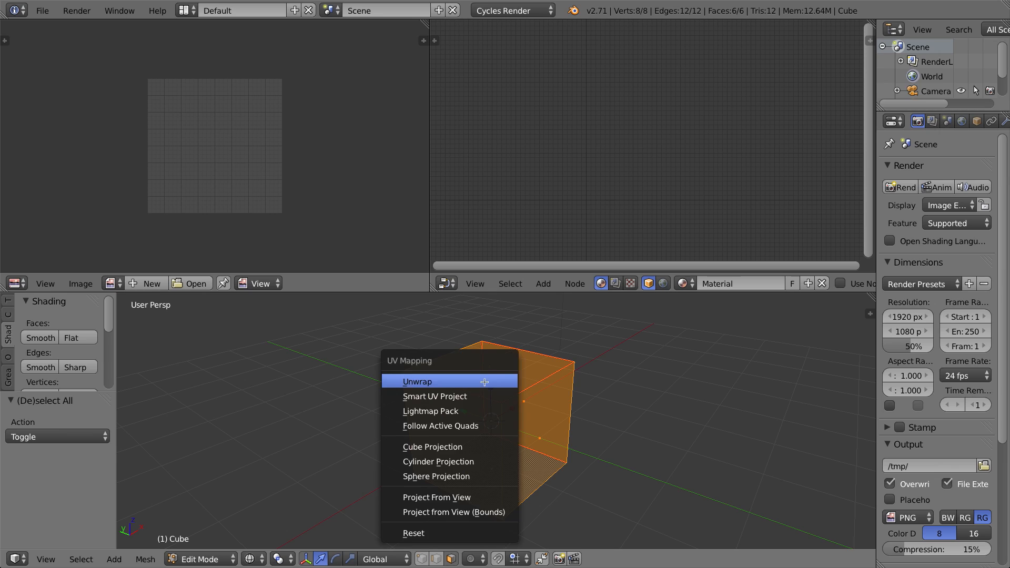
click(427, 382)
drag(102, 393, 103, 516)
drag(110, 432, 107, 469)
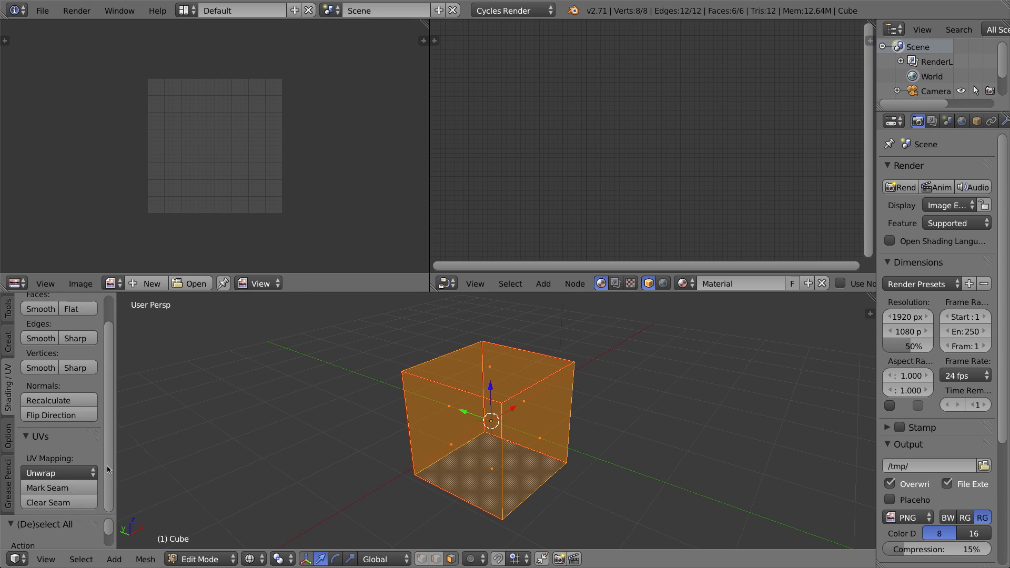
click(55, 474)
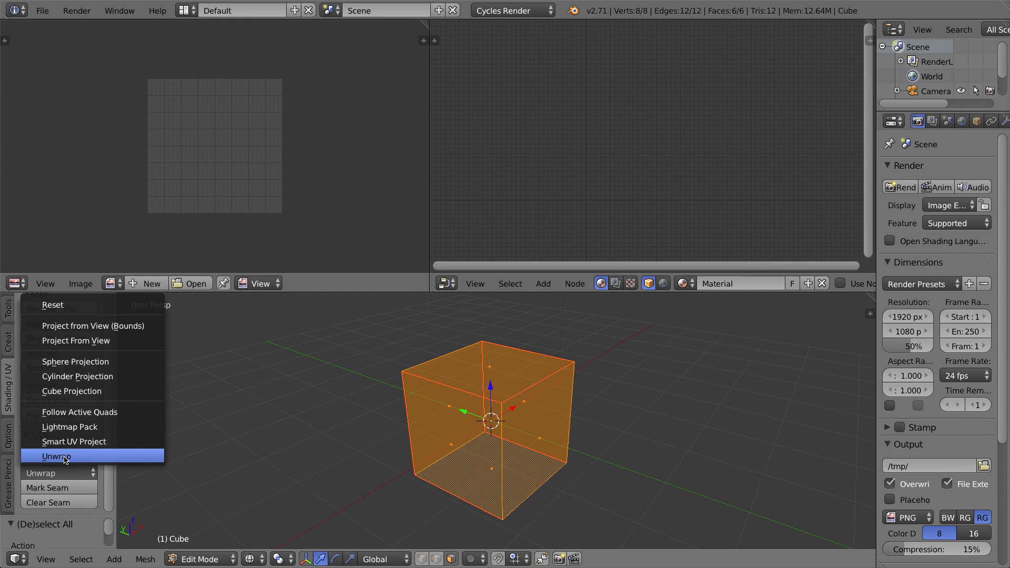
click(56, 456)
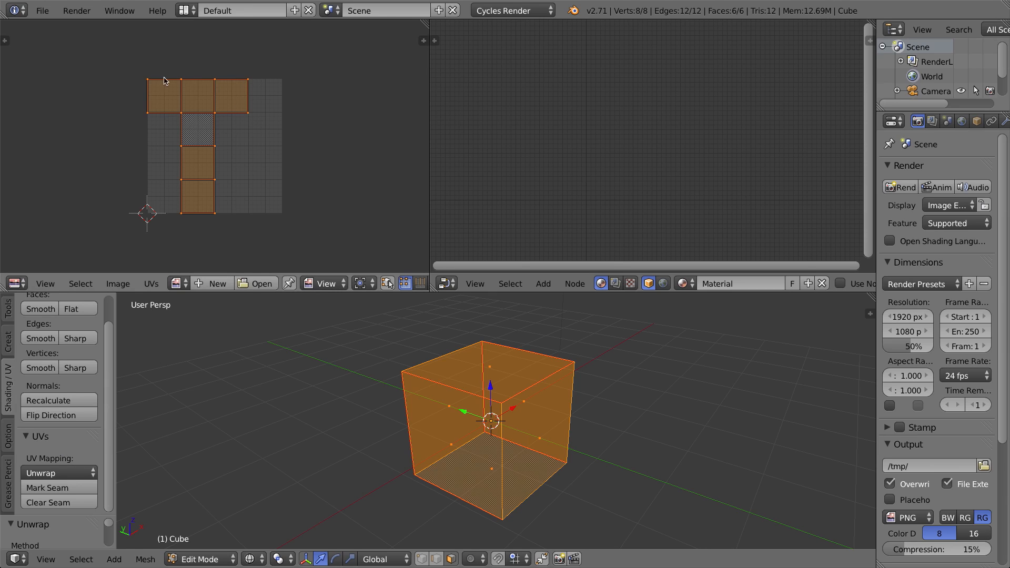
Rotate the cube's UV layout by 90 degrees and move it sideways to fit within the UV grid
middle_drag(667, 420, 534, 415)
middle_drag(433, 445, 466, 385)
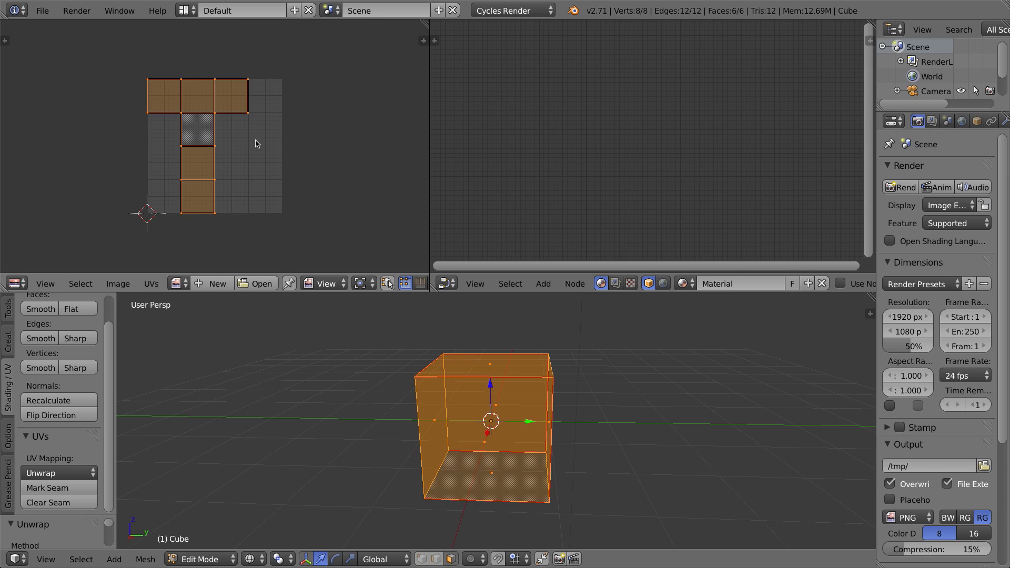
text(r90)
key(Return)
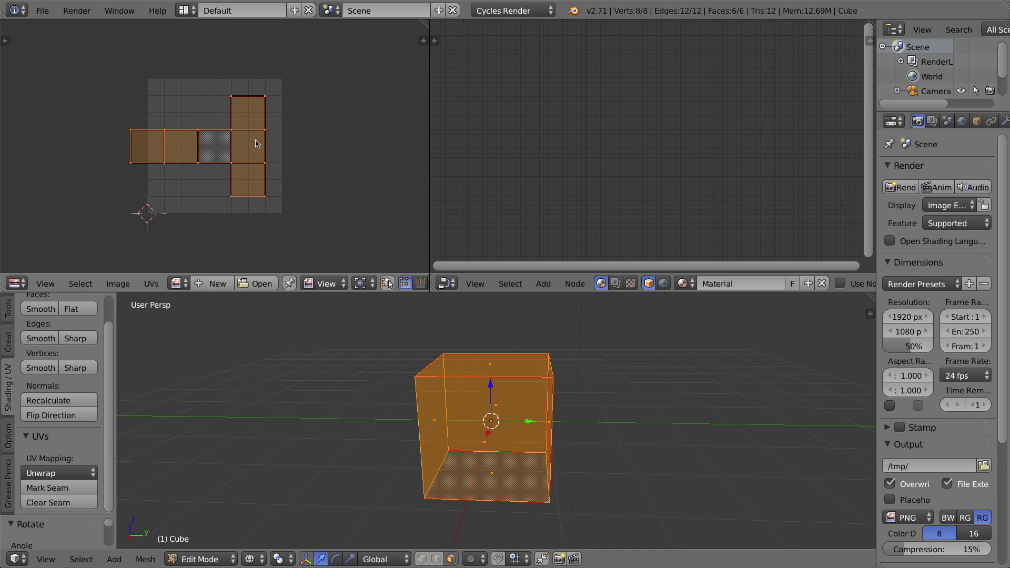
key(g)
click(272, 143)
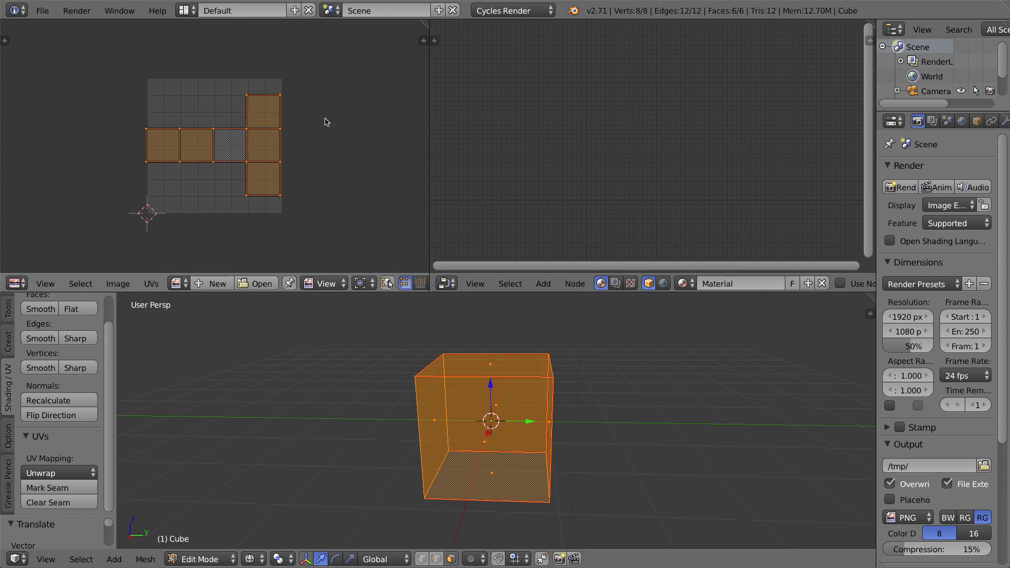
Rotate the cube's UV layout by -90 degrees
key(r)
key(Escape)
key(r)
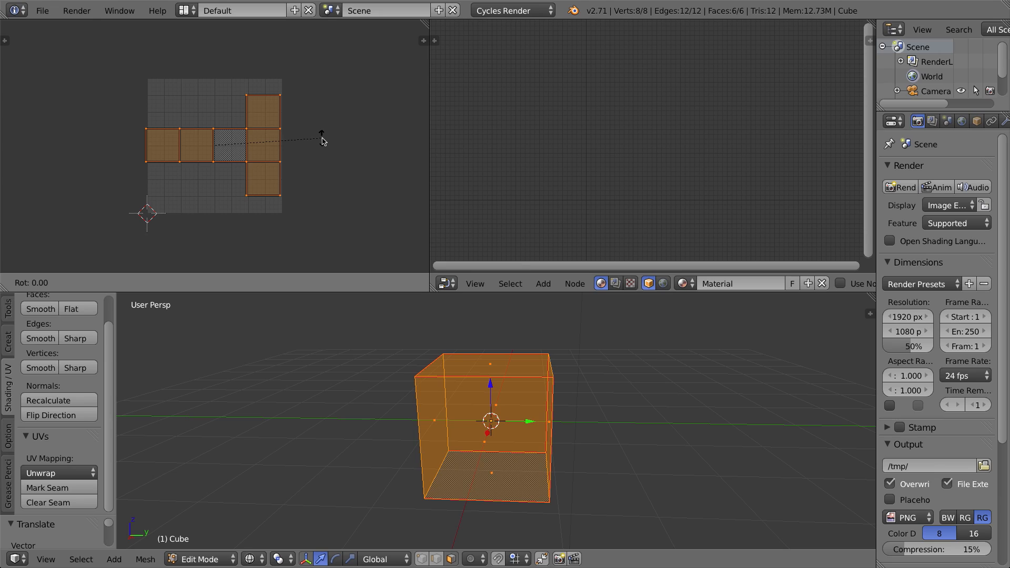
key(Escape)
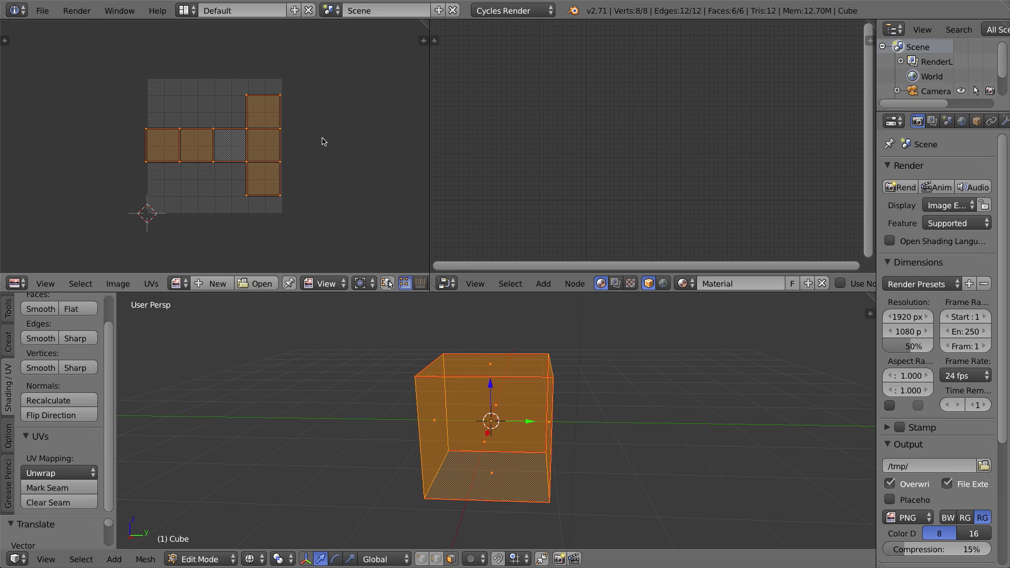
key(r)
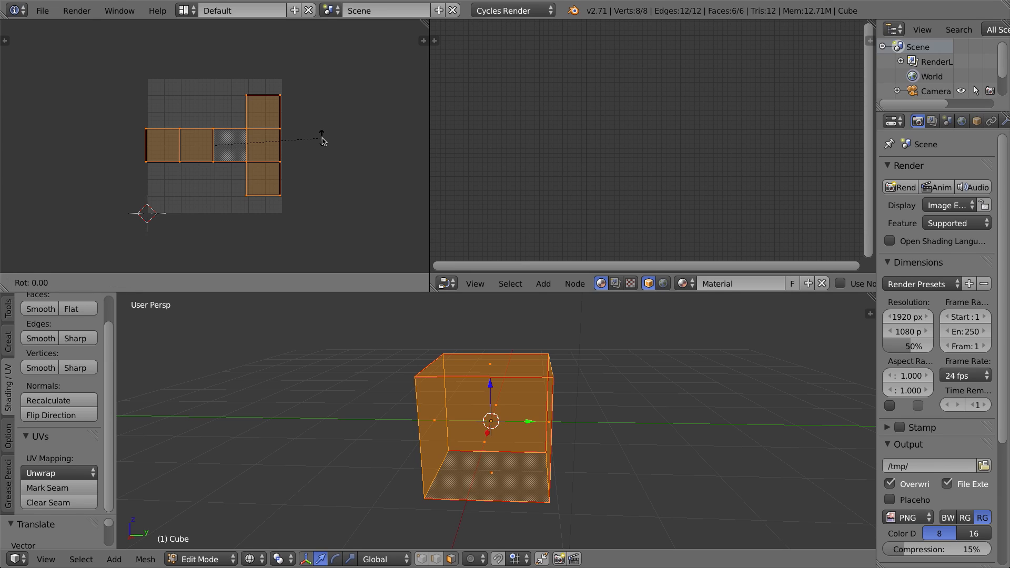
text(-90)
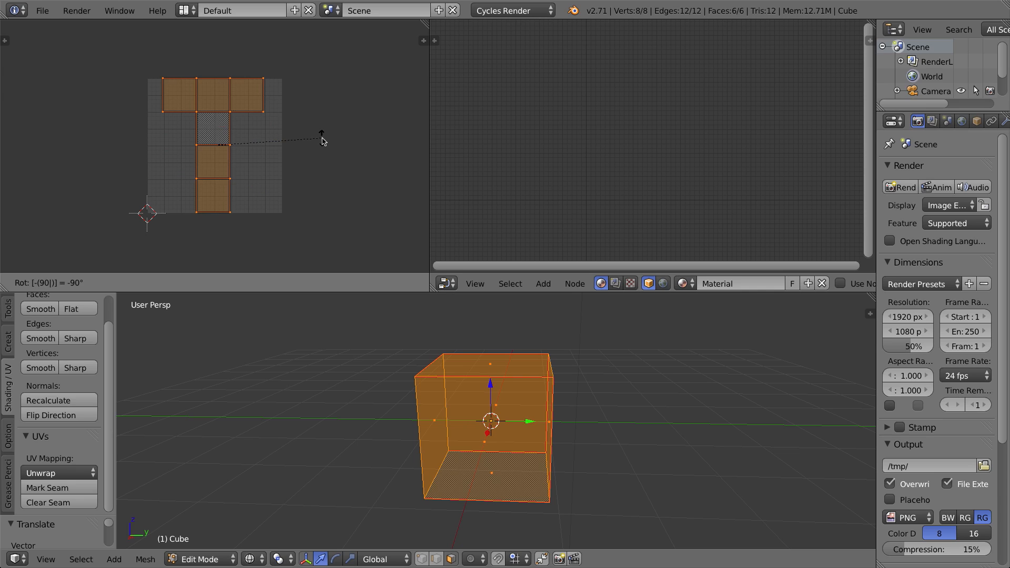
key(Return)
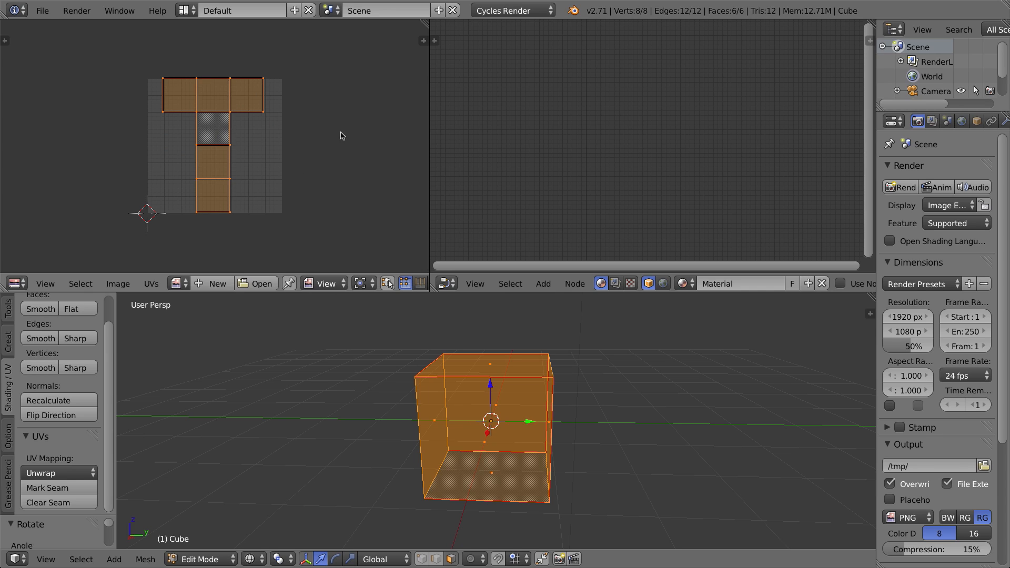
Select individual UV vertices on the middle column of the UV layout
key(s)
key(Escape)
key(g)
click(196, 149)
right_click(229, 145)
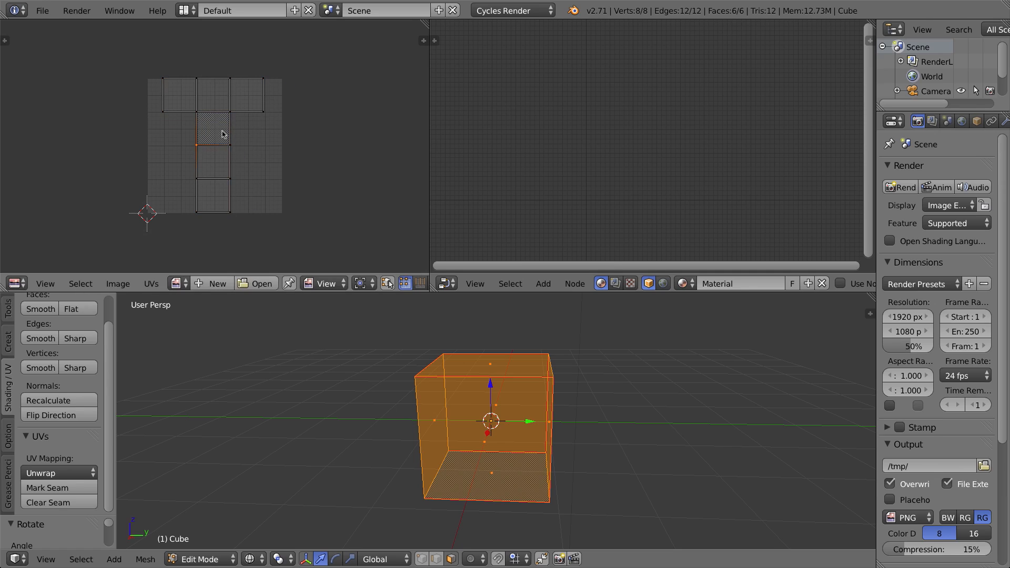
right_click(232, 113)
Widen the UV/Image Editor and select the whole UV layout in island selection mode
drag(428, 266, 533, 266)
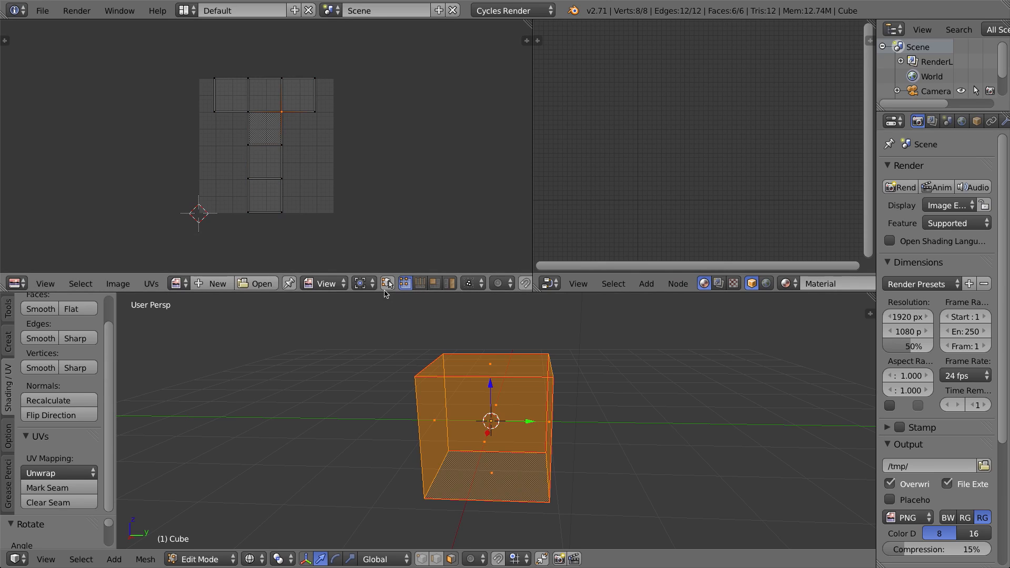
click(421, 283)
click(435, 283)
click(265, 170)
click(267, 129)
click(450, 284)
click(265, 128)
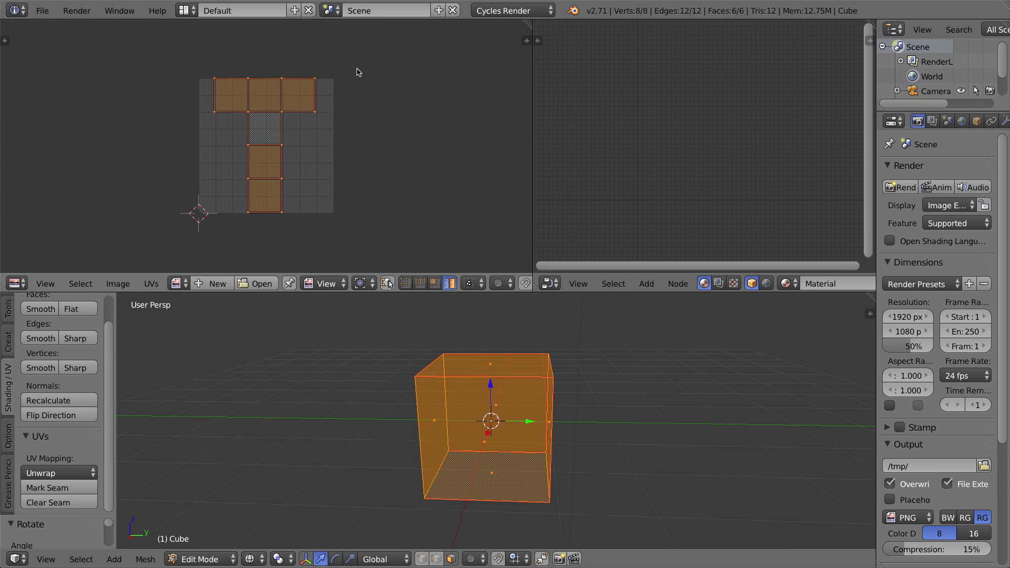
Scale the UV layout down slightly and move it so it sits fully inside the UV grid
scroll(336, 72, up, 1)
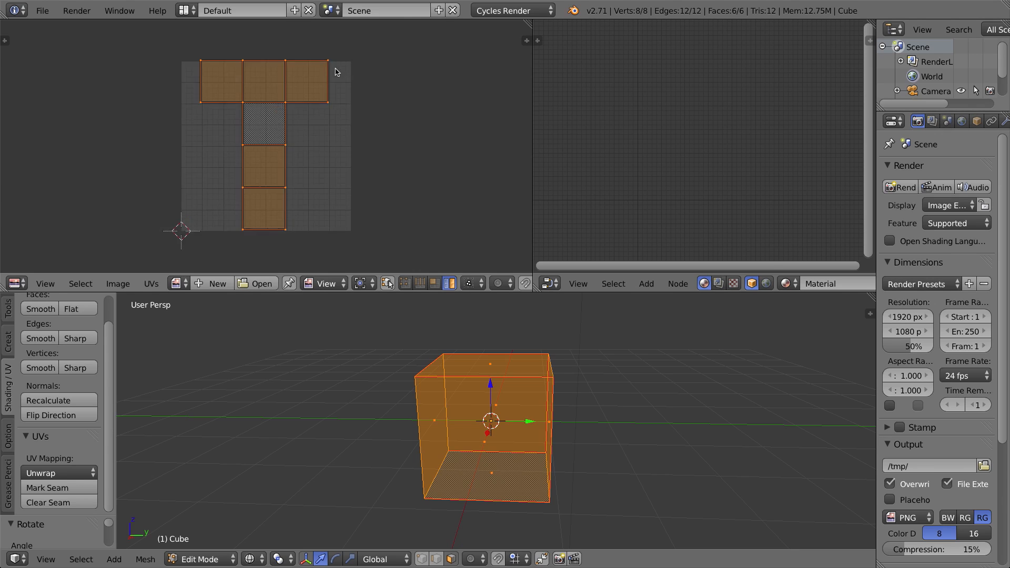
scroll(337, 68, up, 2)
scroll(347, 60, down, 1)
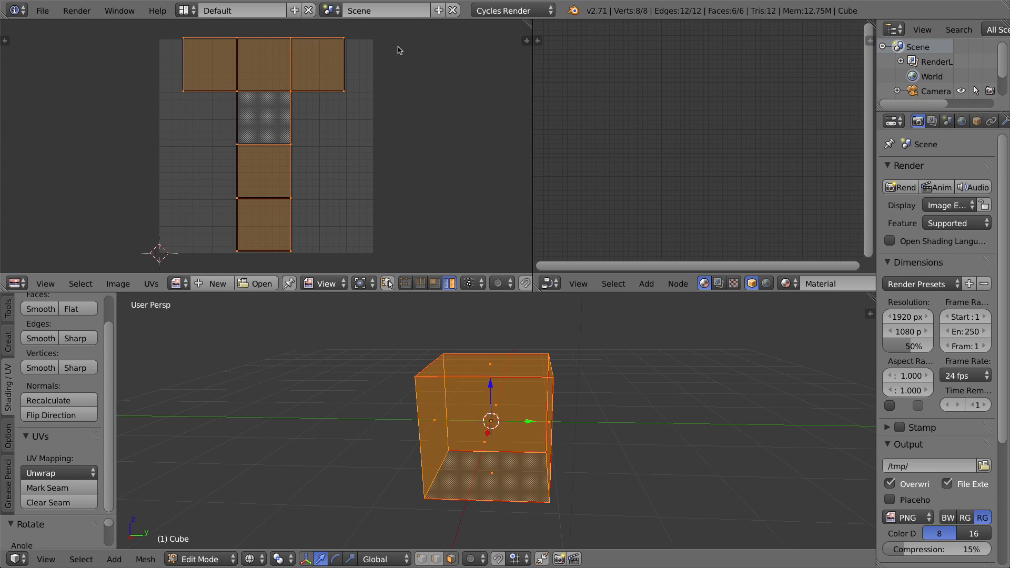
key(s)
click(395, 55)
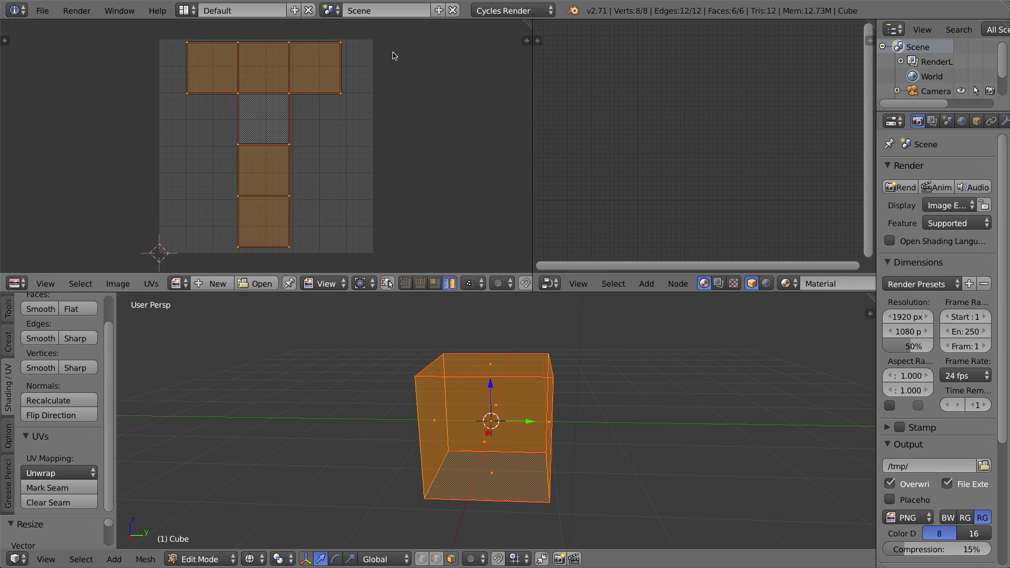
key(g)
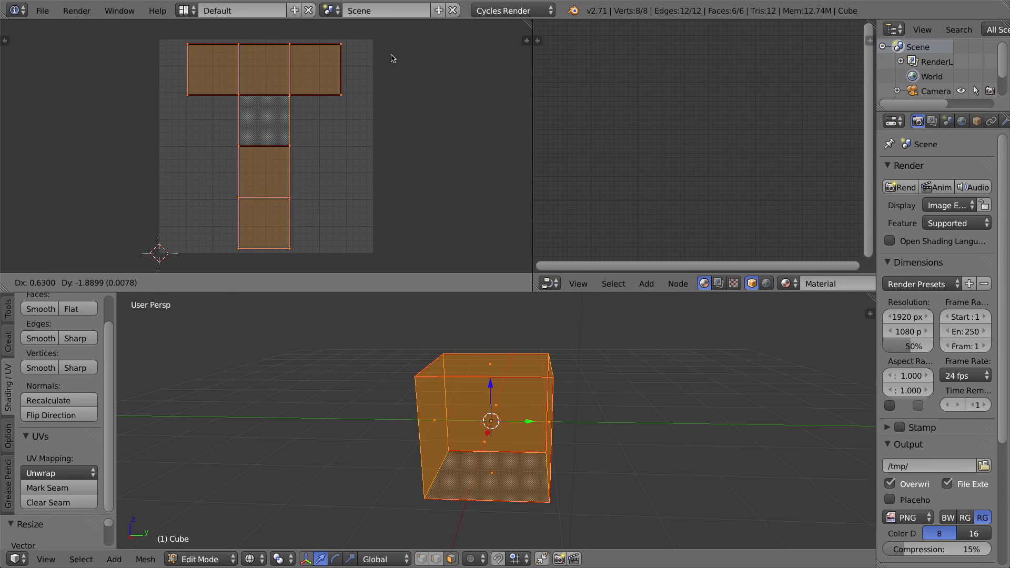
click(393, 58)
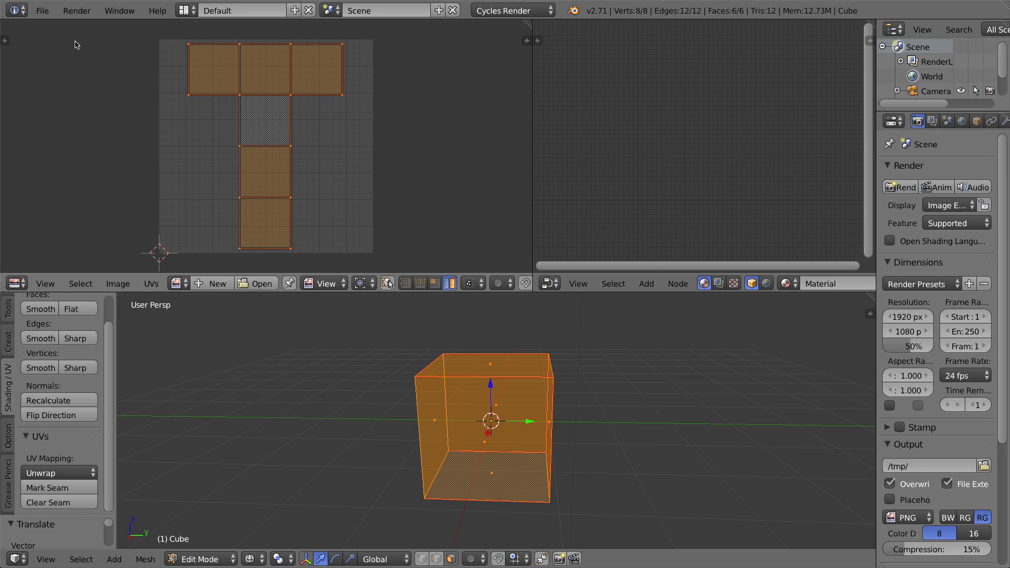
Save the scene to the Desktop as letter-block.blend
click(51, 12)
click(115, 137)
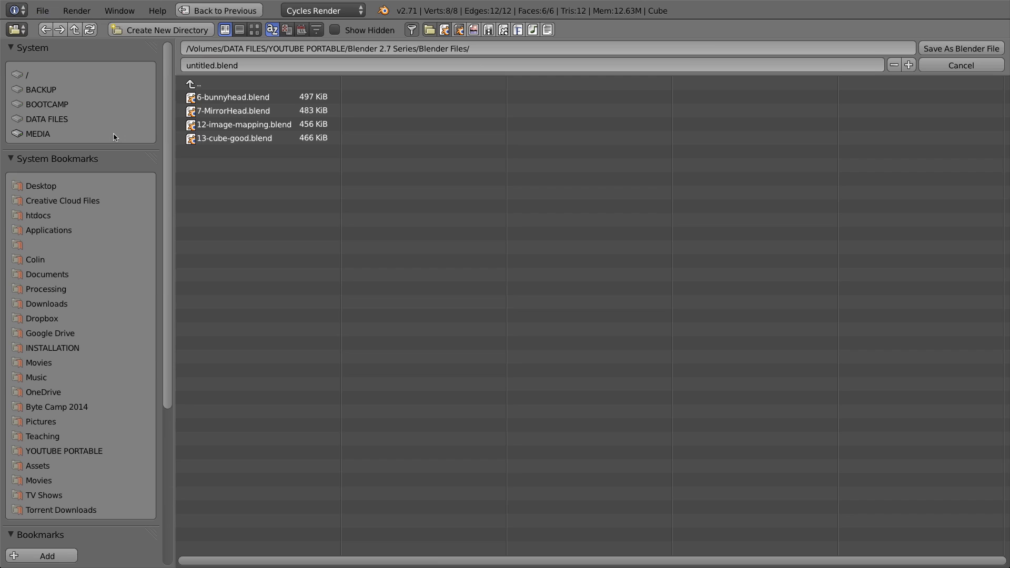
click(41, 186)
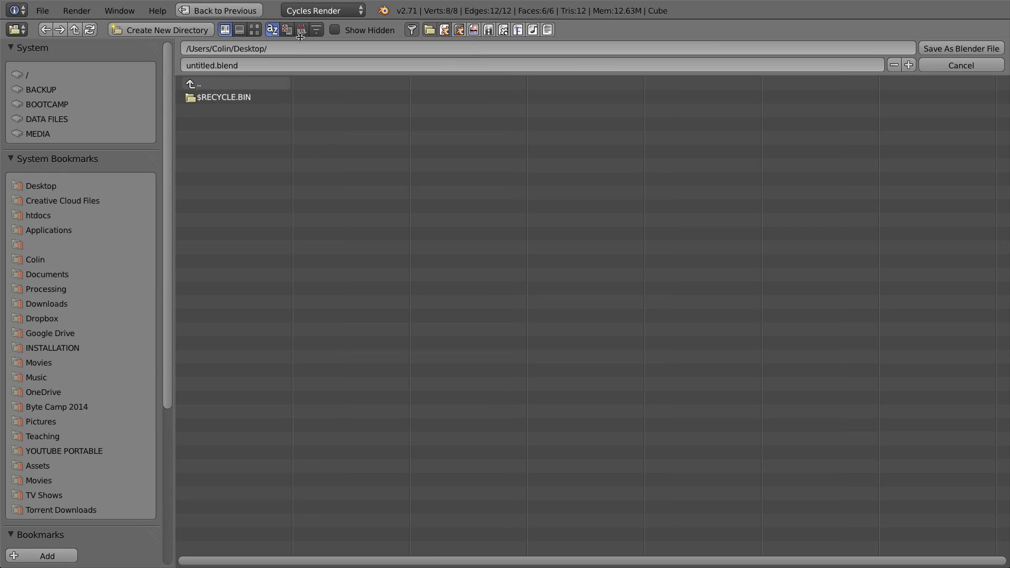
click(227, 68)
drag(217, 65, 155, 63)
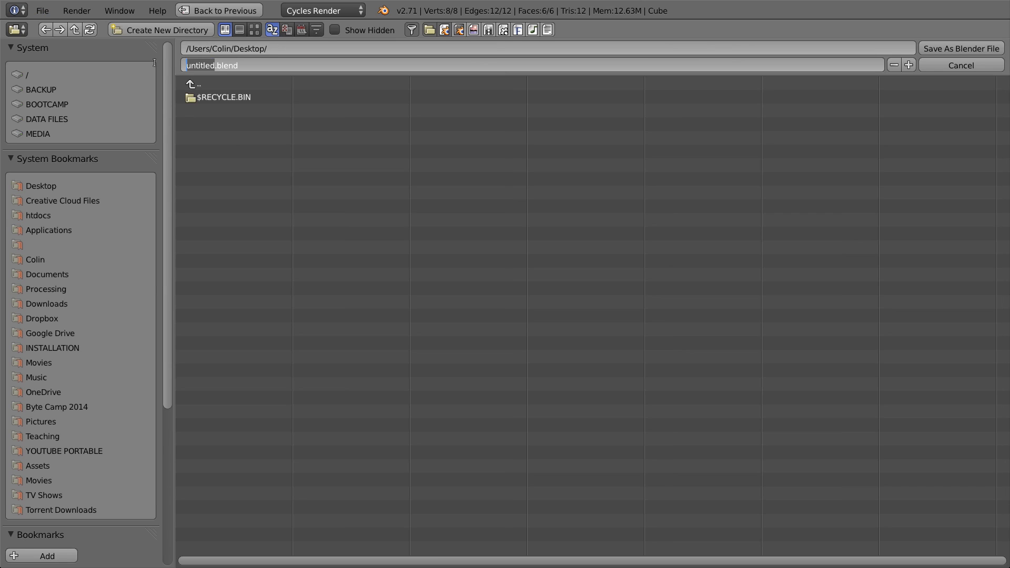
text(letter-block)
click(962, 48)
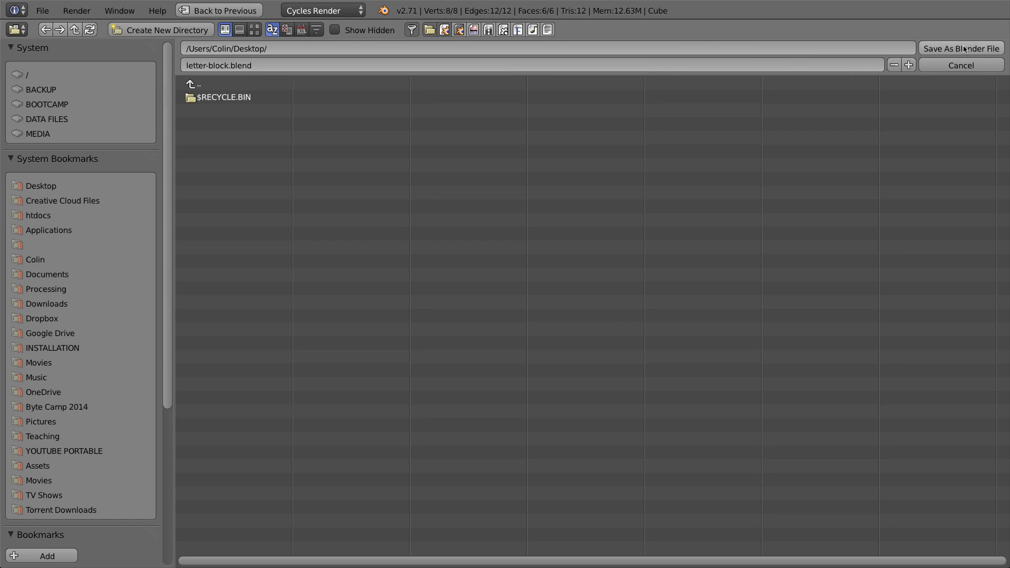
click(961, 48)
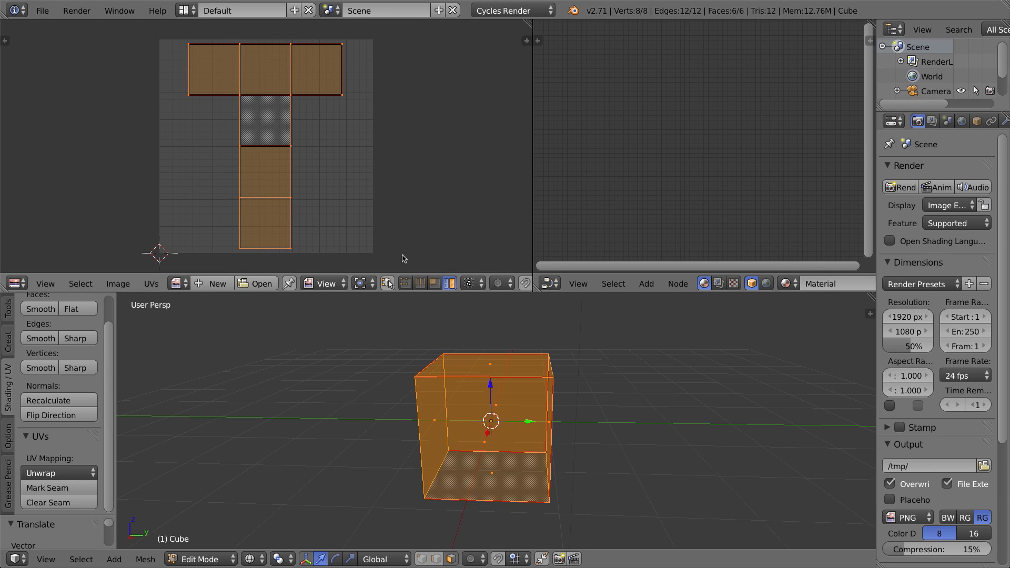
Deselect and reselect the entire UV layout
scroll(396, 253, down, 1)
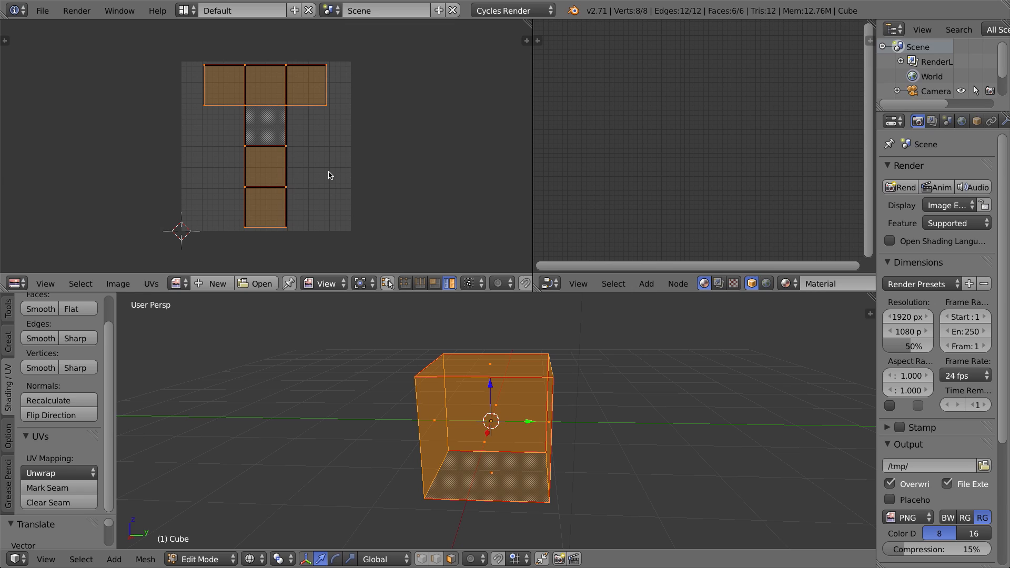
scroll(281, 148, down, 1)
scroll(280, 147, up, 1)
key(a)
key(a)
key(a)
key(a)
click(151, 284)
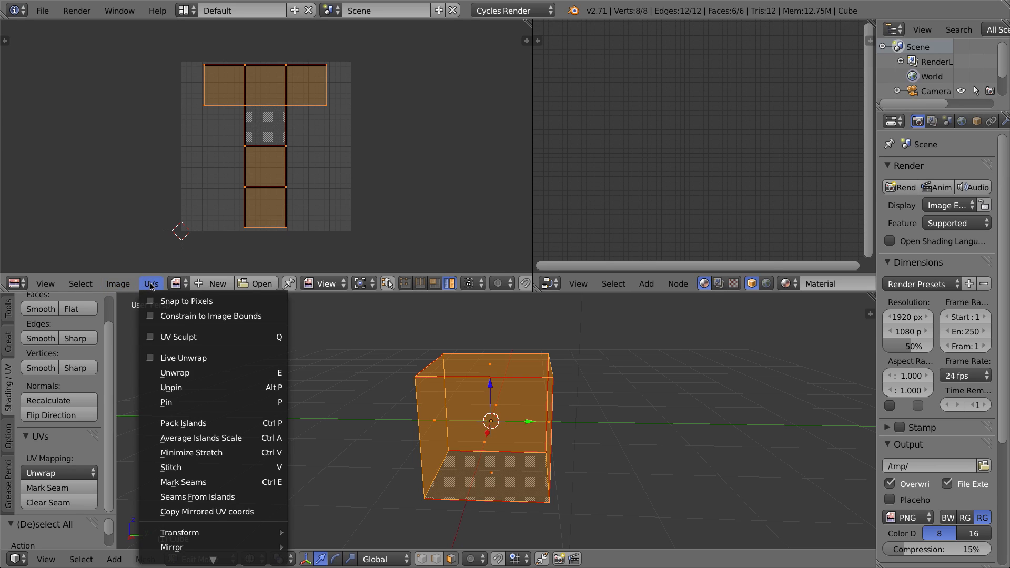
scroll(202, 337, down, 7)
scroll(204, 363, up, 4)
scroll(205, 367, down, 4)
scroll(203, 363, up, 7)
scroll(199, 359, down, 7)
scroll(199, 359, up, 7)
scroll(200, 366, down, 7)
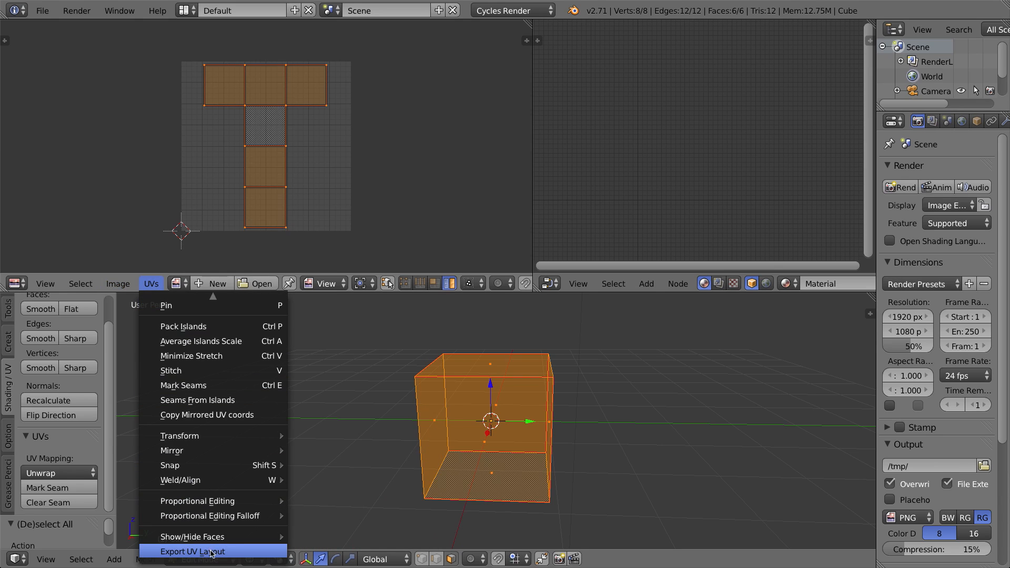
scroll(307, 294, up, 6)
click(304, 293)
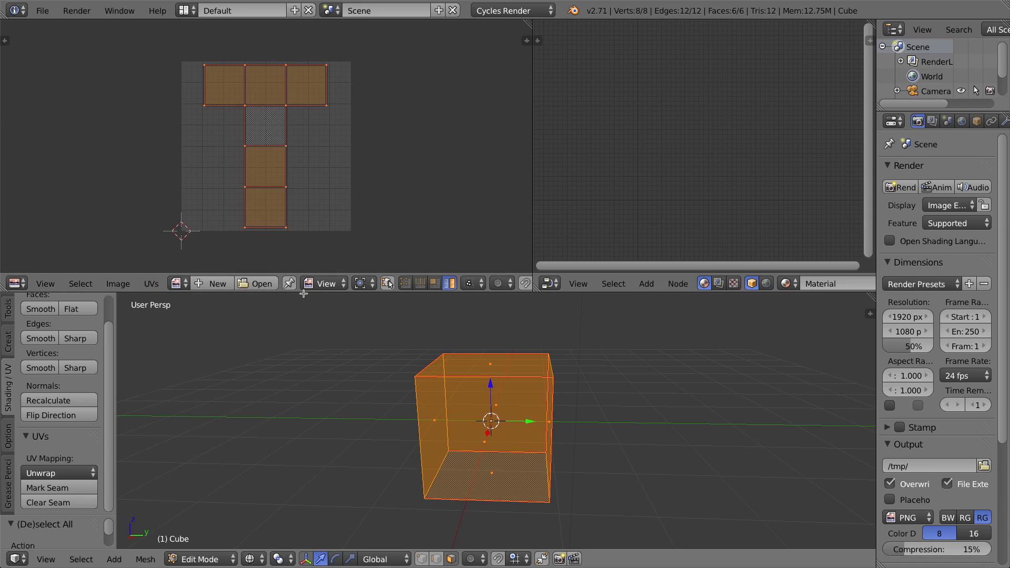
Start a UV layout export to the Desktop with the file name cube-uv-layout-export.png
drag(303, 292, 294, 363)
click(151, 356)
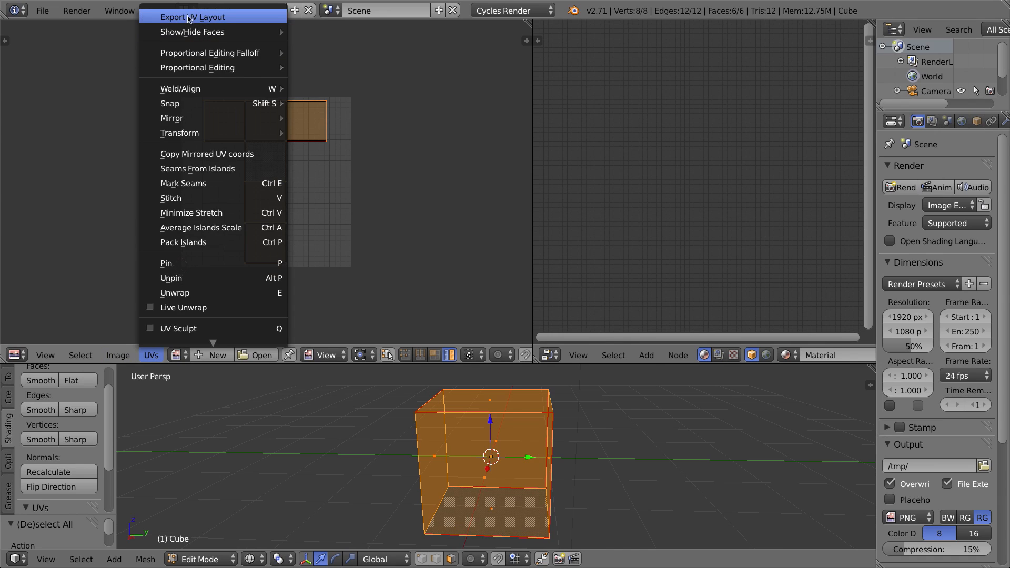
click(217, 19)
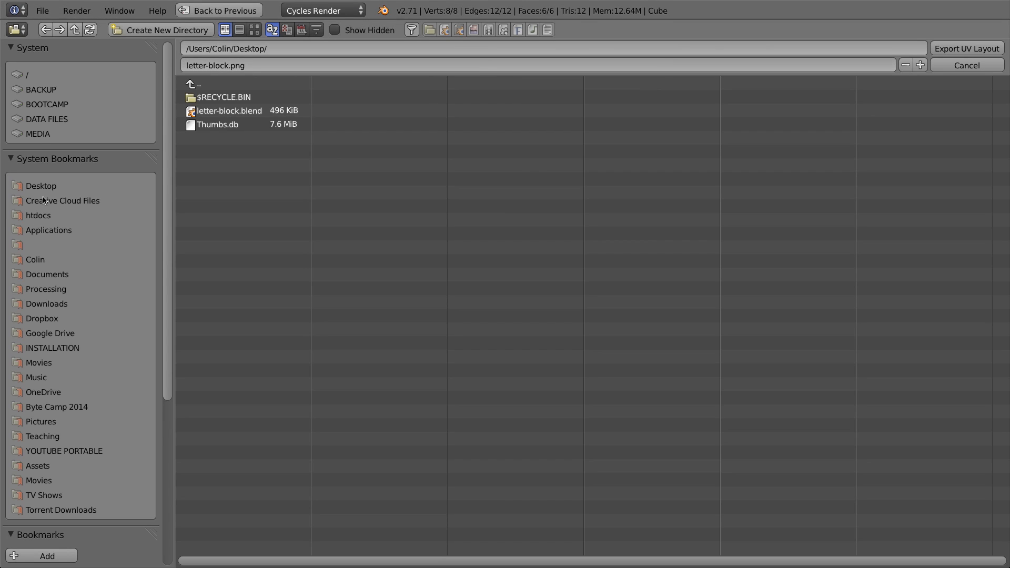
click(228, 65)
drag(228, 65, 149, 66)
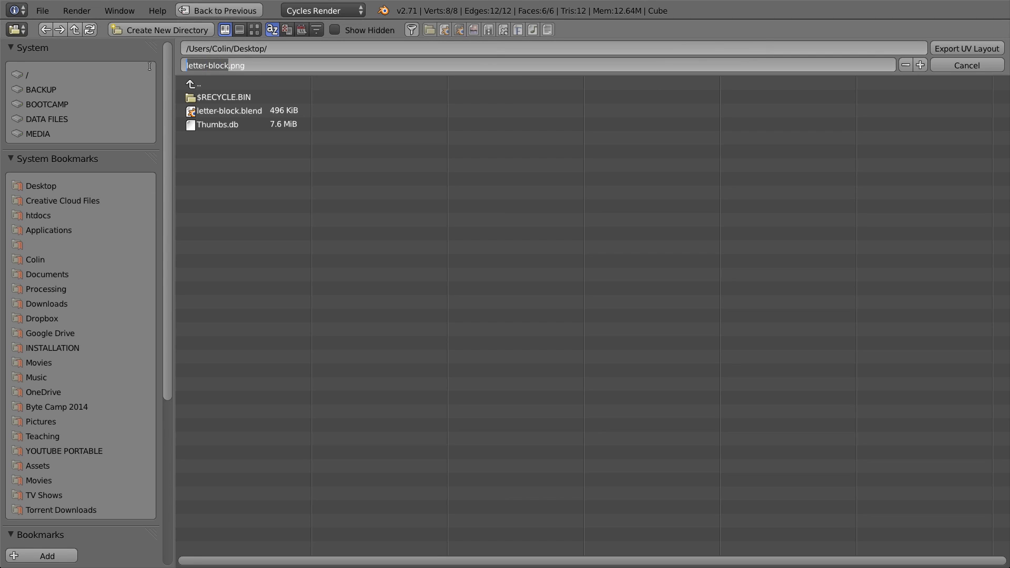
text(cube-uv)
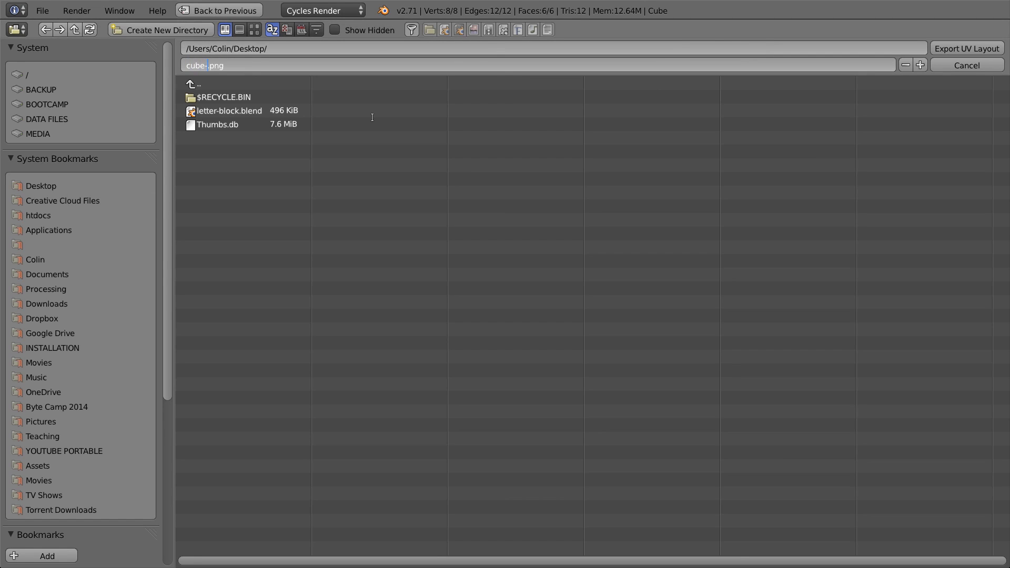
text(-layout-export)
click(166, 151)
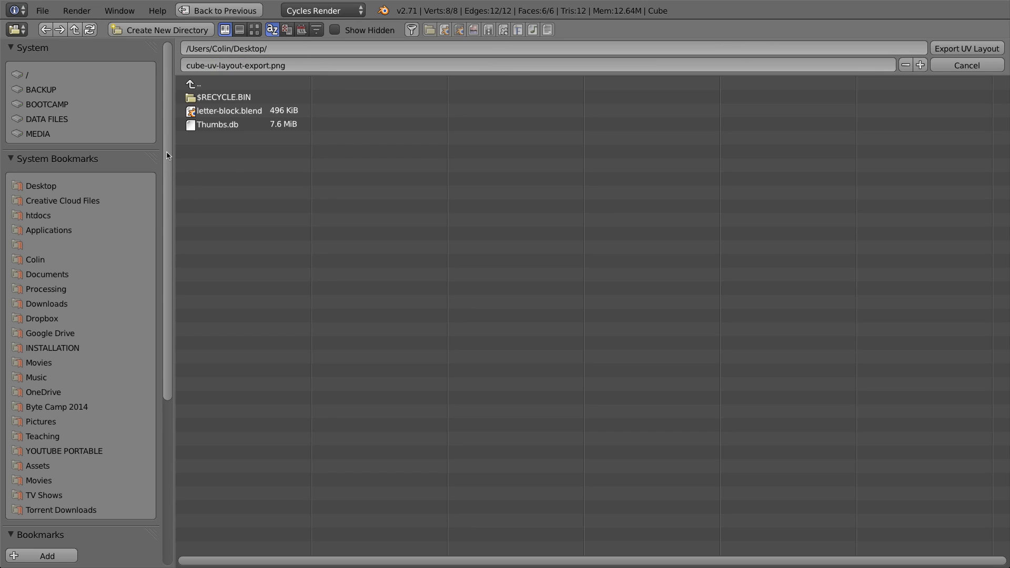
Keep the PNG format and set the fill opacity to 0 in the UV layout export options
drag(166, 150, 160, 344)
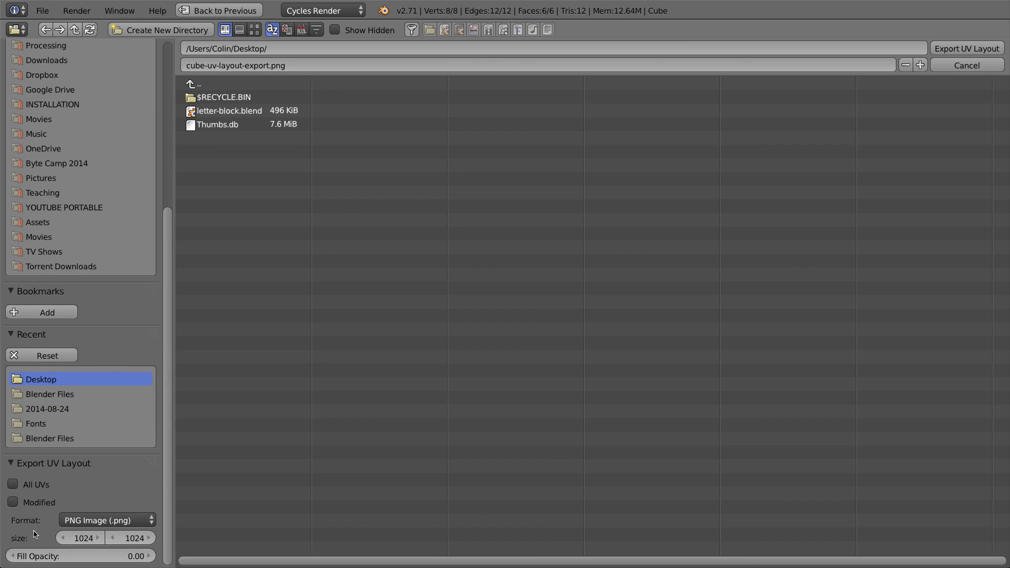
click(91, 525)
right_click(79, 555)
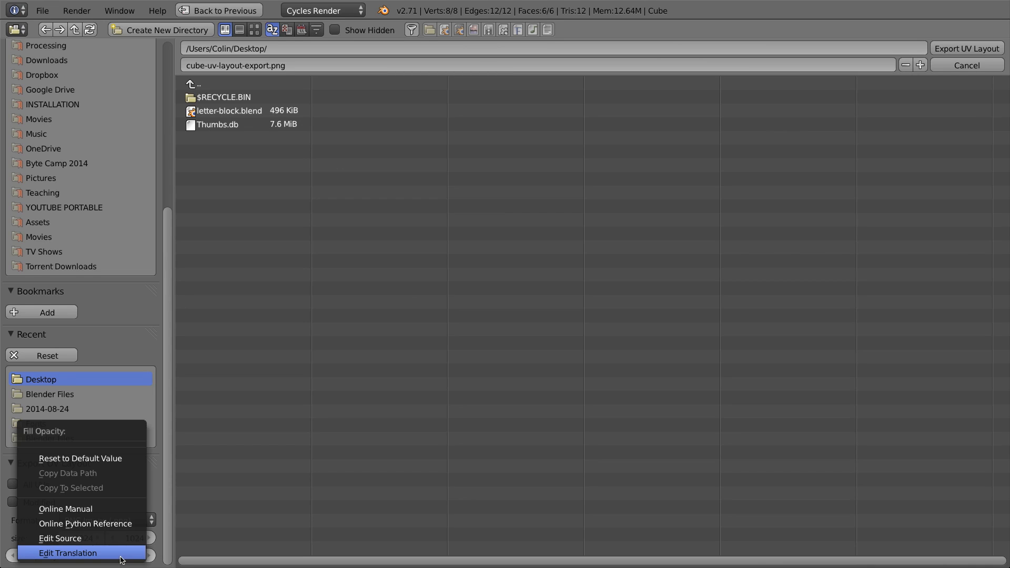
click(81, 458)
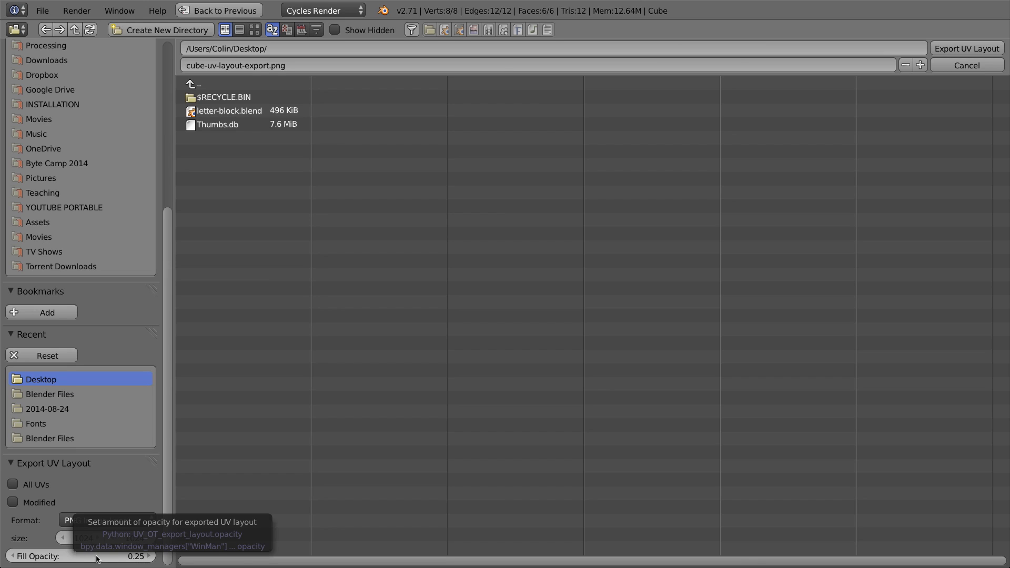
click(128, 557)
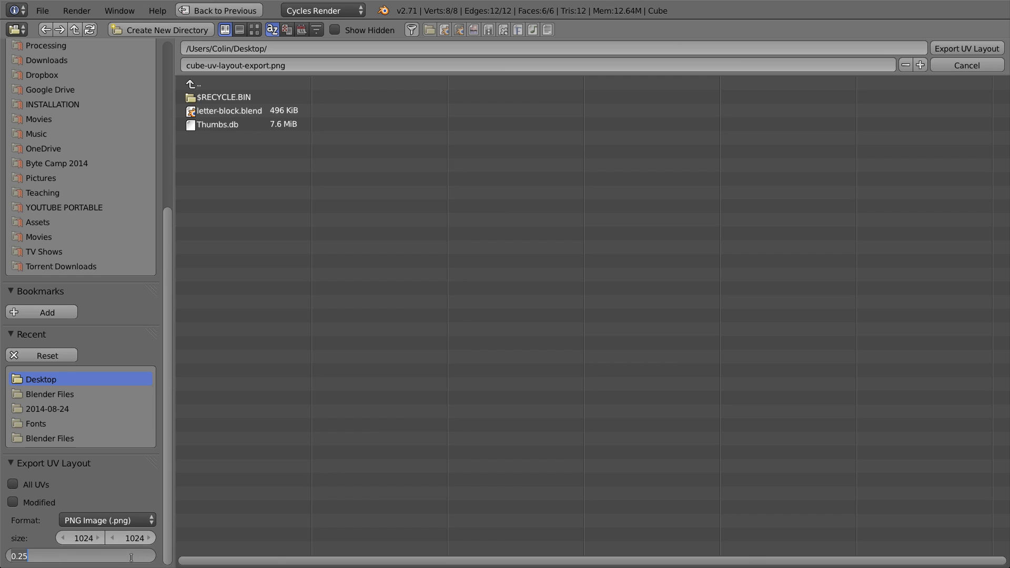
text(0)
key(Return)
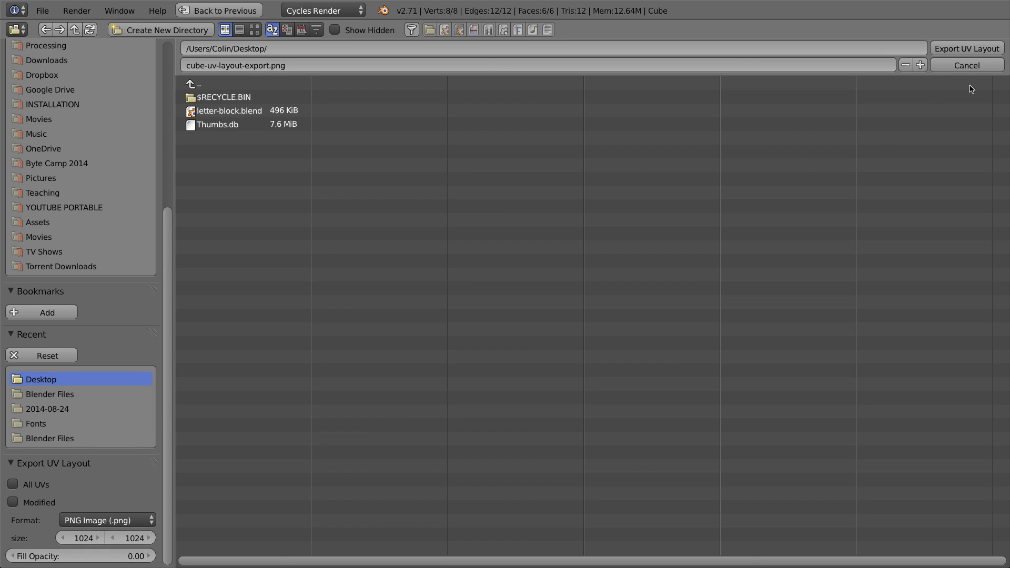
Export the UV layout image and save the letter-block scene
click(967, 48)
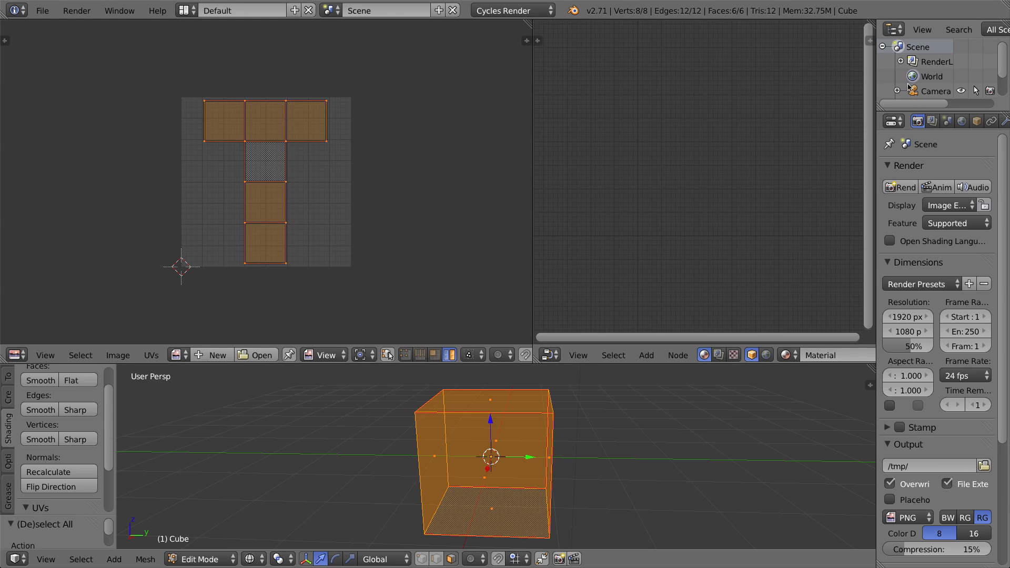
click(44, 12)
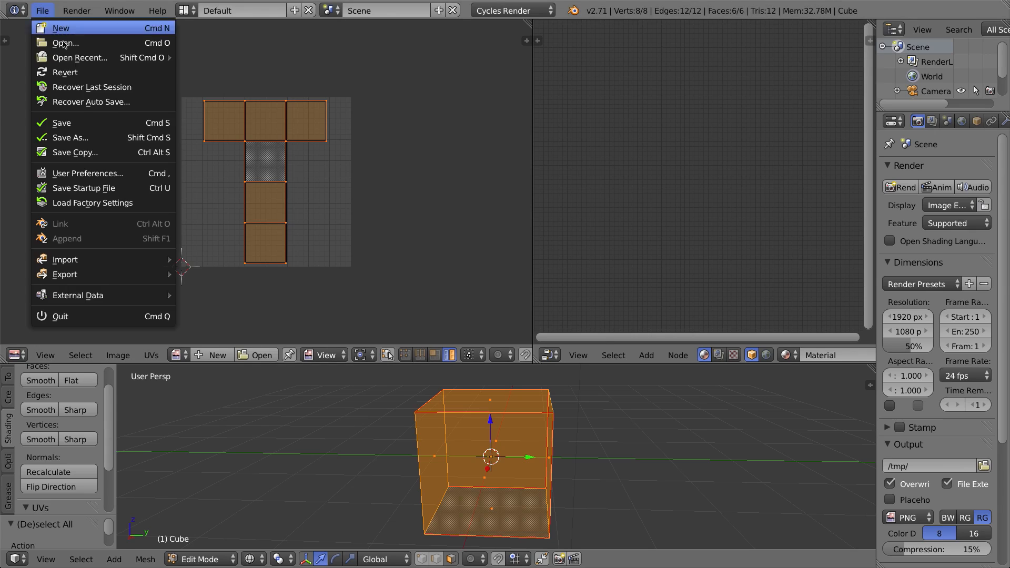
click(86, 123)
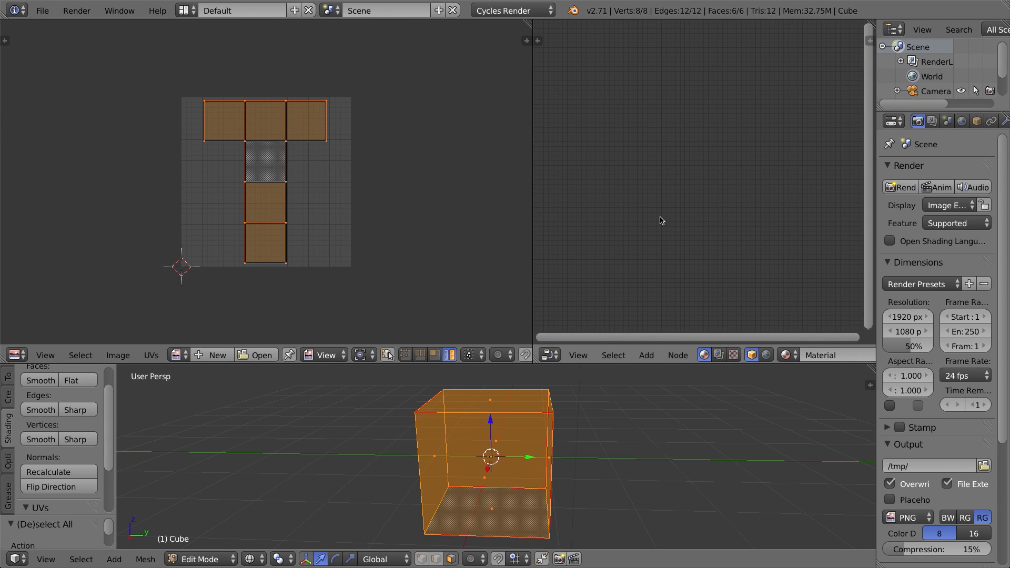
Switch to Photoshop and open cube-uv-layout-export.png from the Desktop
key(super+Tab)
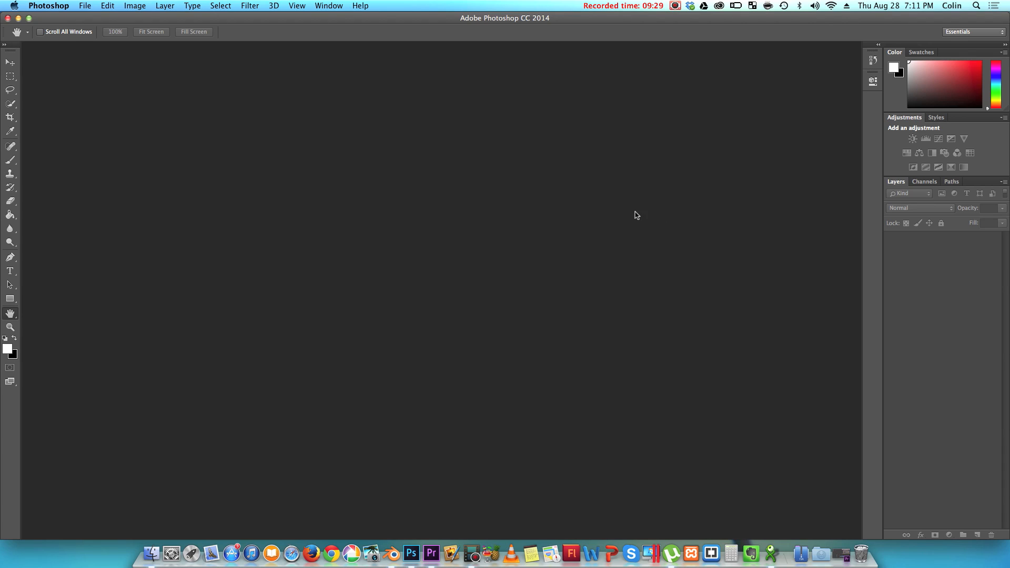
click(84, 5)
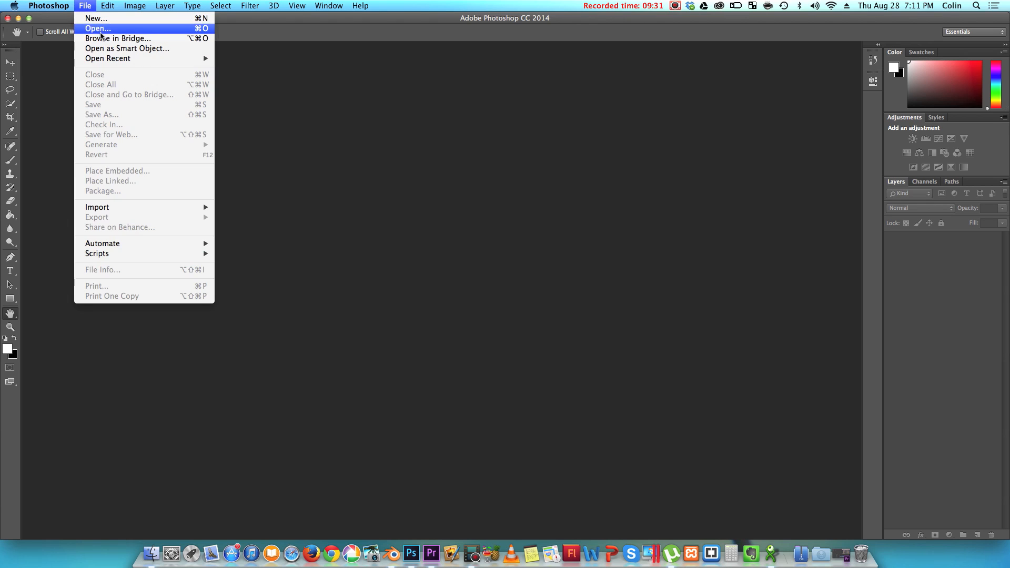
click(101, 28)
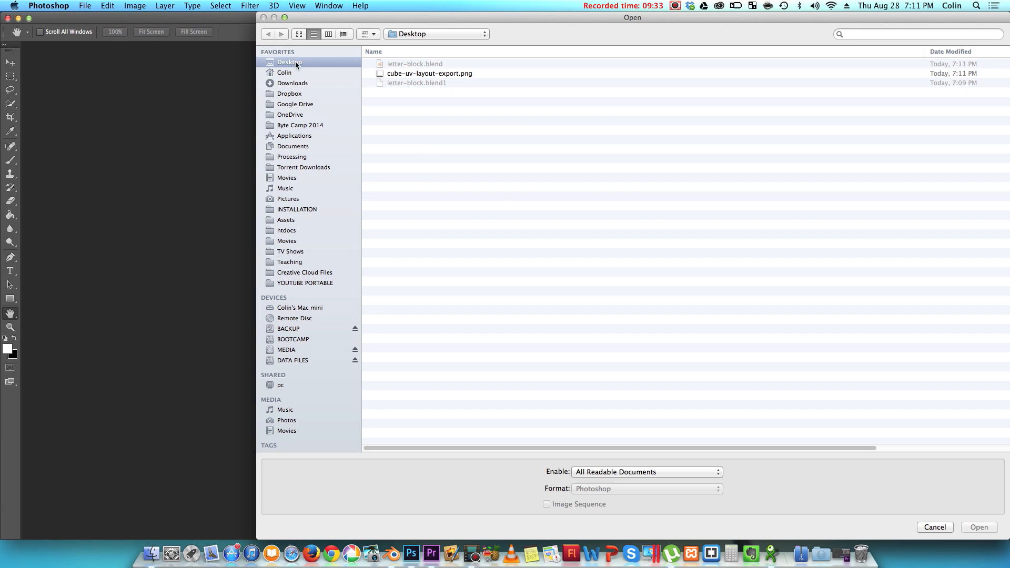
click(452, 74)
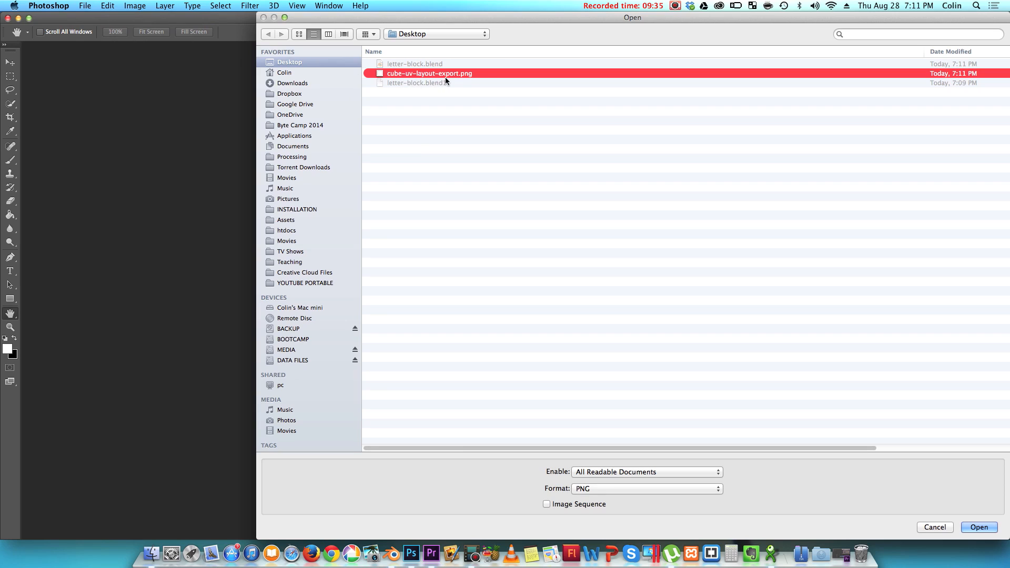
click(978, 527)
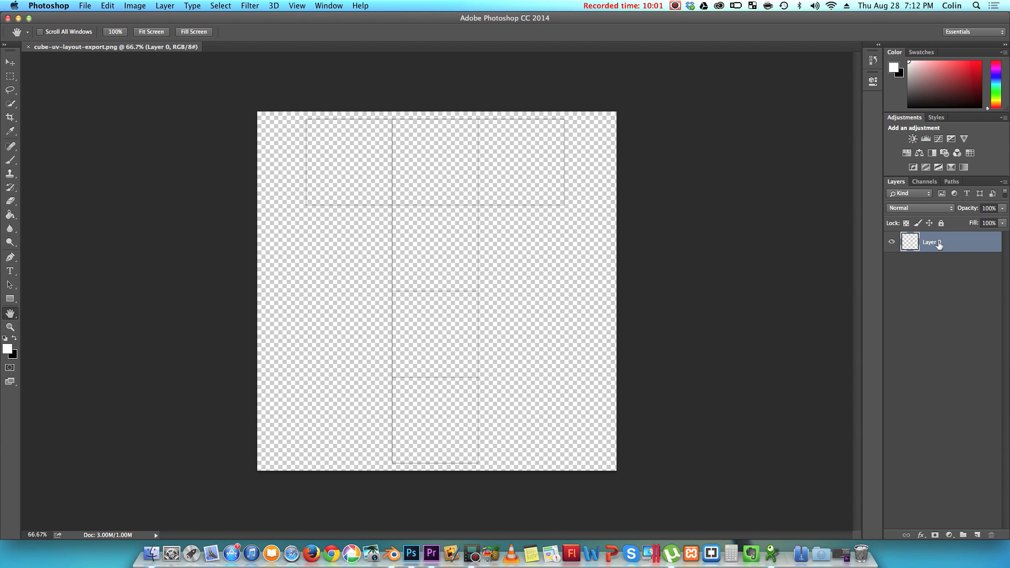
Rename the image's only layer as "uv layout"
double_click(933, 243)
text(uv layout)
key(Return)
right_click(965, 247)
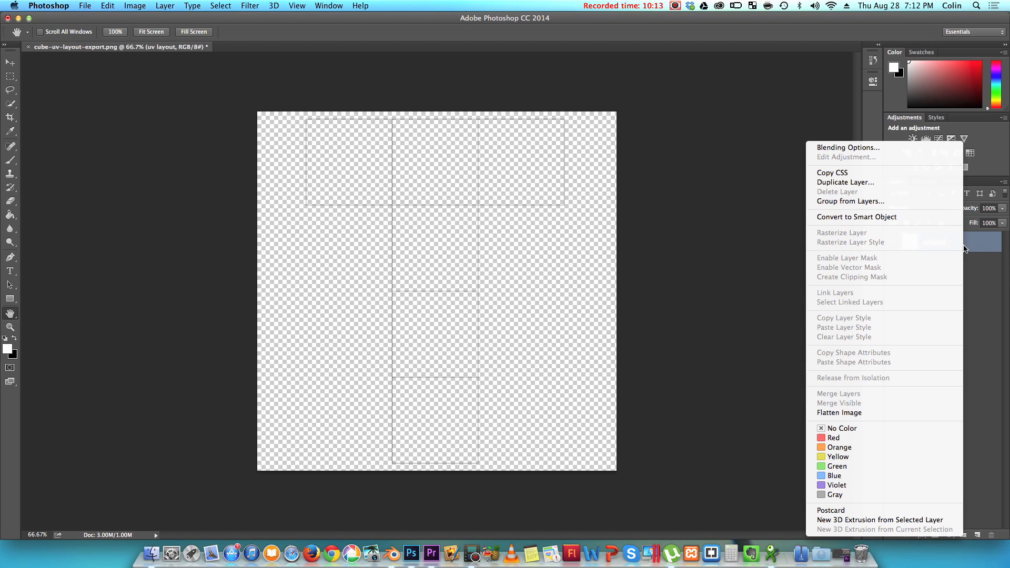
click(976, 248)
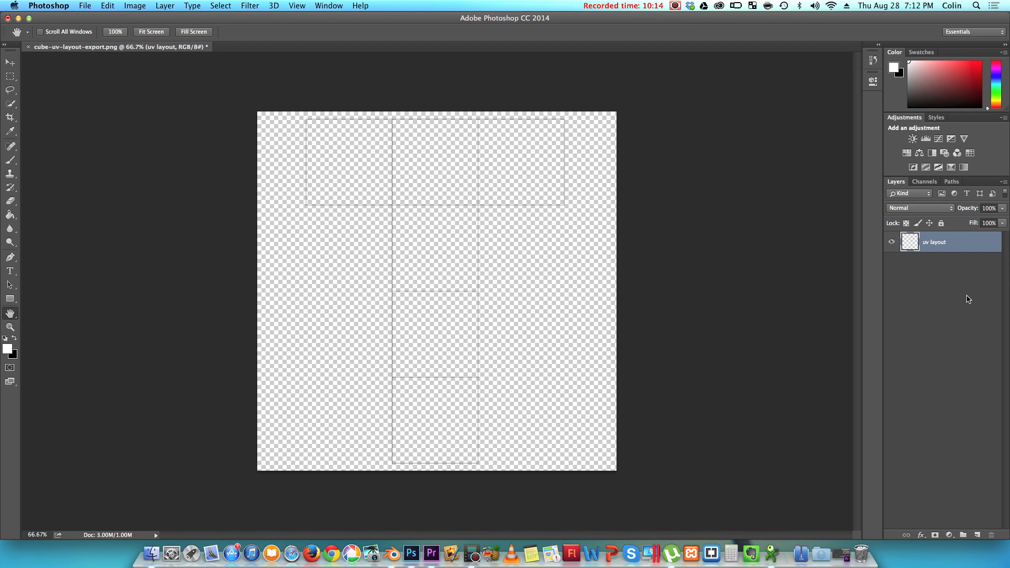
double_click(973, 245)
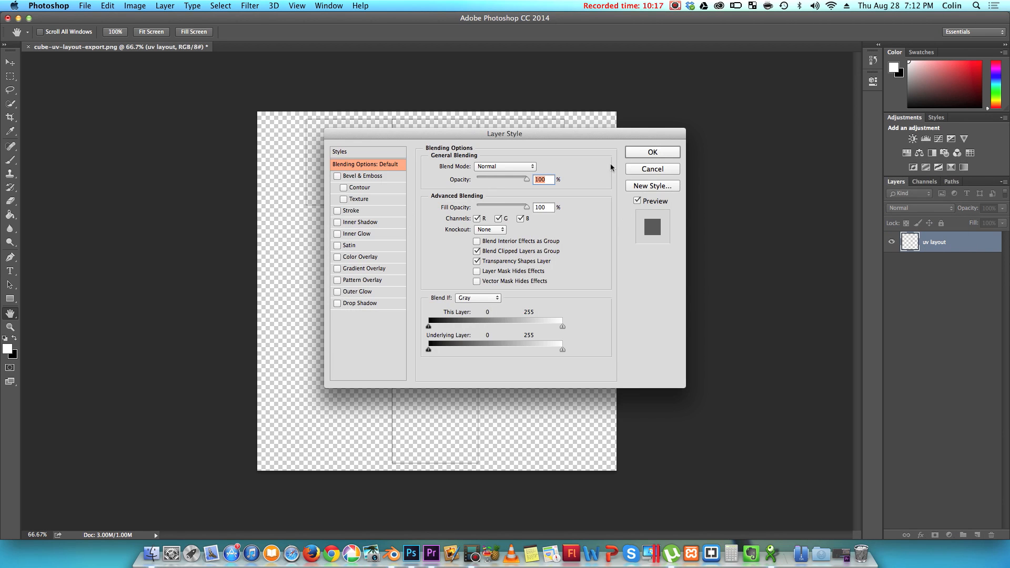
click(661, 171)
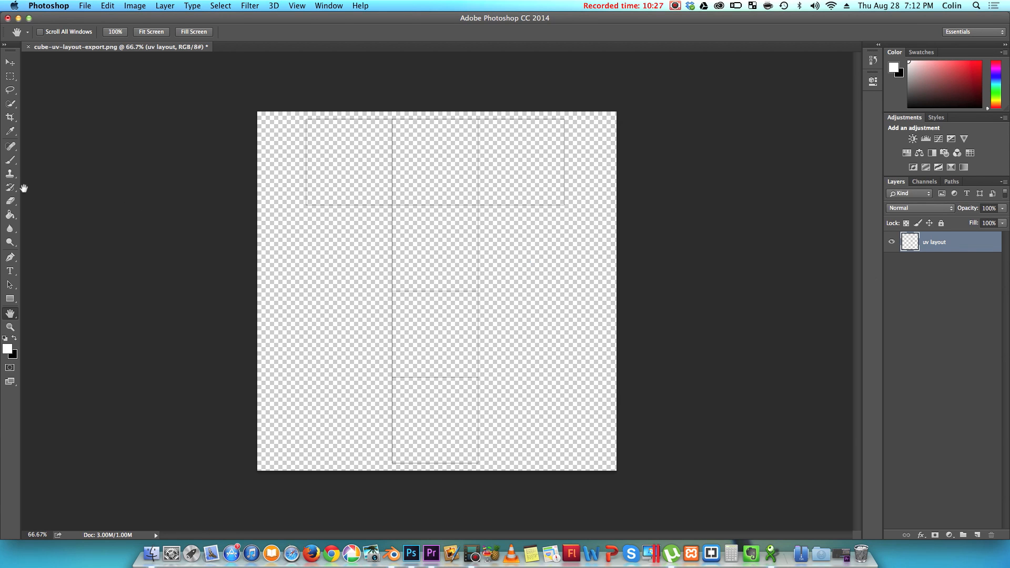
Choose the Paint Bucket tool and set the foreground colour to bright red
click(9, 216)
click(40, 221)
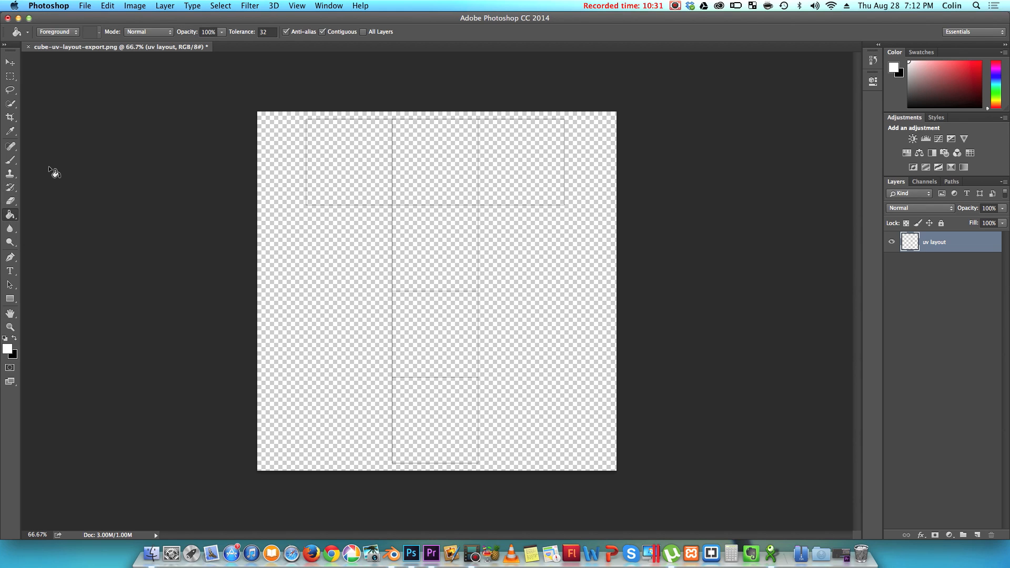
click(979, 62)
Try filling the upper-left square directly on the uv layout layer, inspect its edges up close, and undo the fill
click(324, 127)
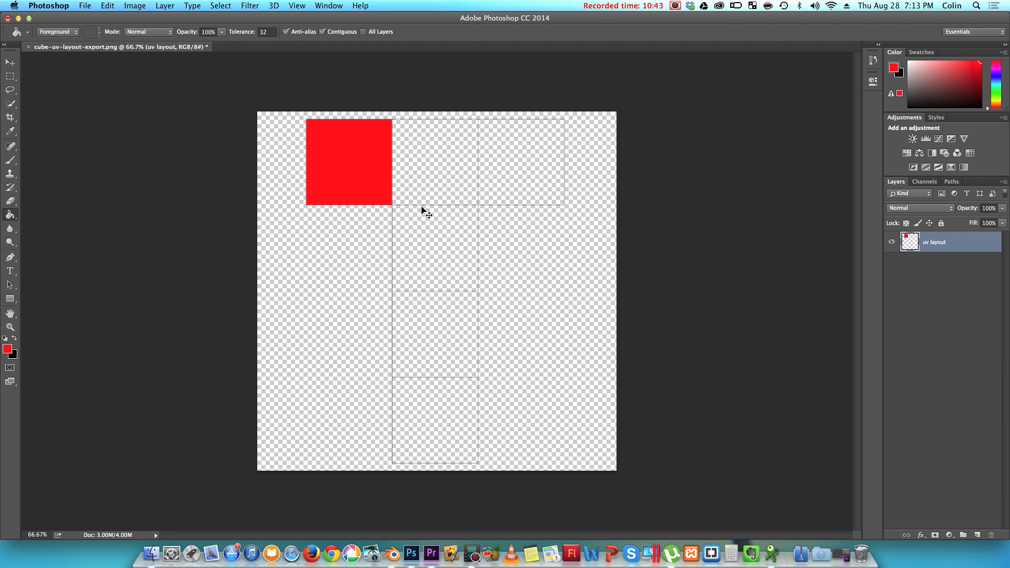
key(super+equal)
key(super+equal)
key(super+equal)
drag(315, 500, 388, 354)
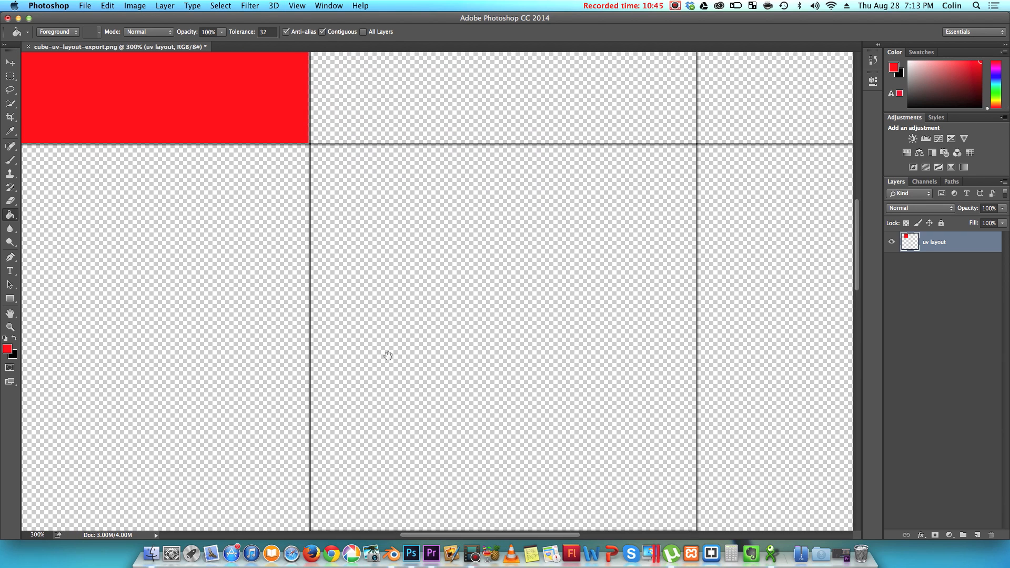
drag(345, 164, 440, 277)
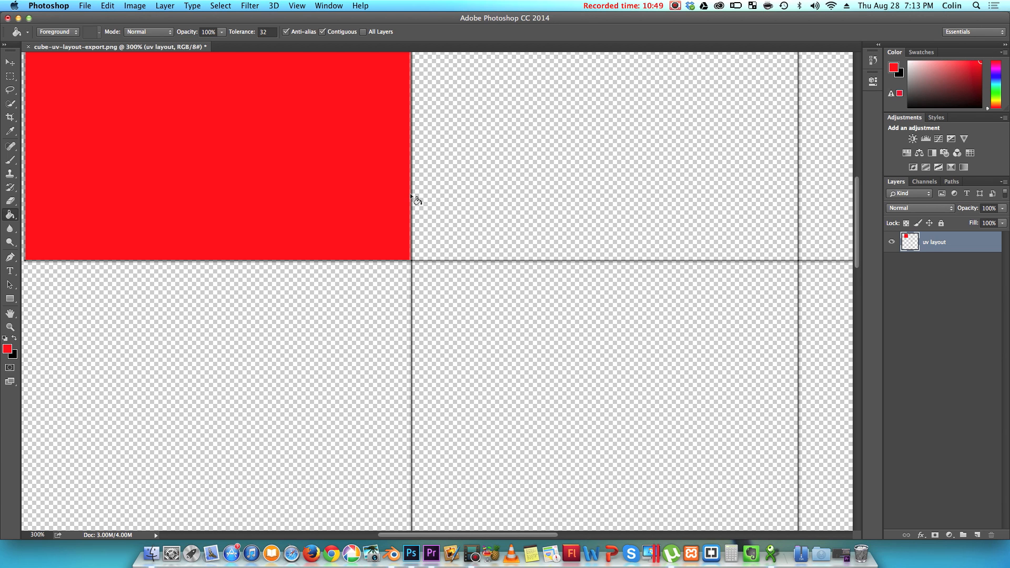
key(super+z)
key(super+minus)
key(super+minus)
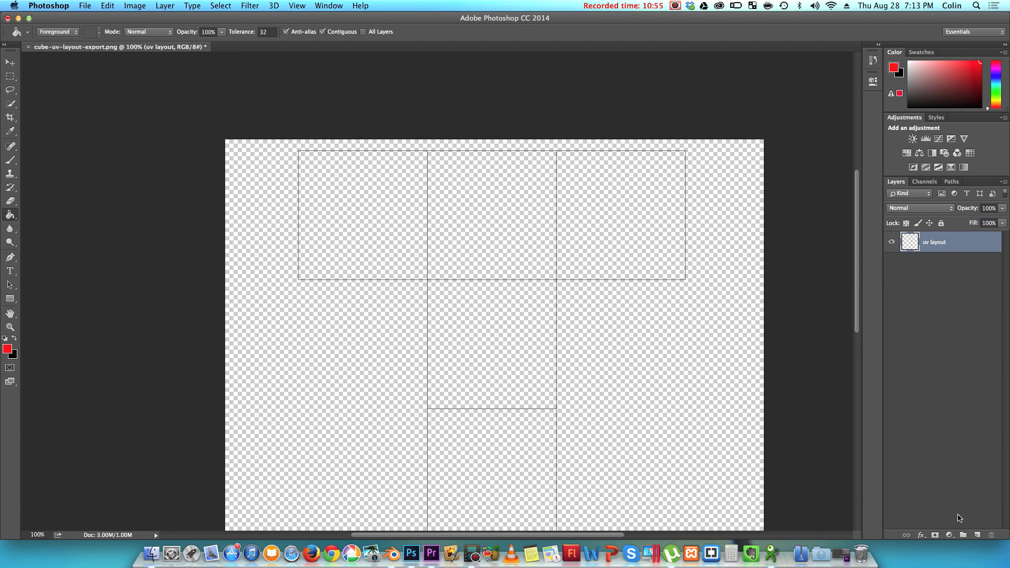
Create a new layer and place it beneath the uv layout layer
click(977, 536)
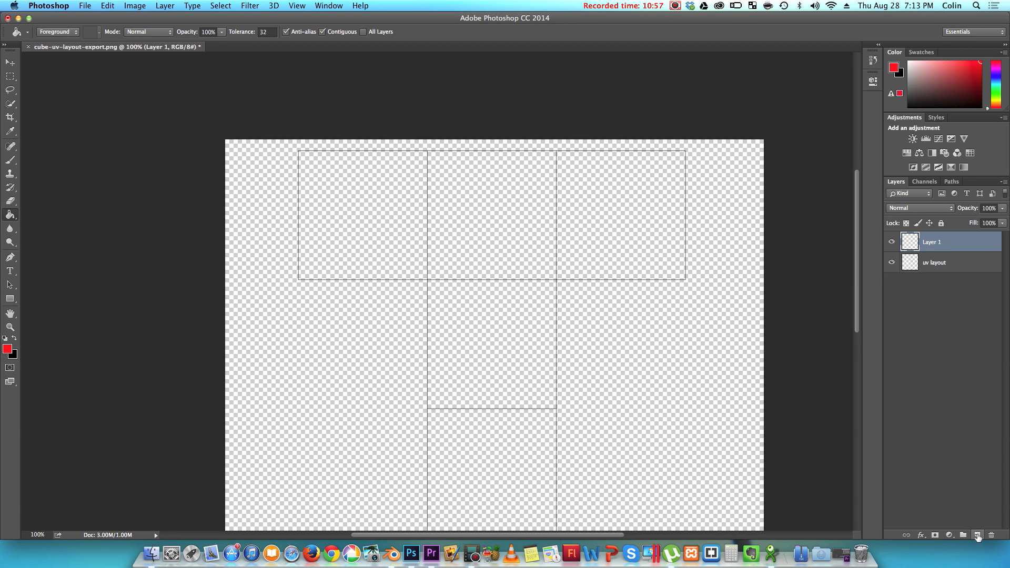
drag(955, 241, 965, 262)
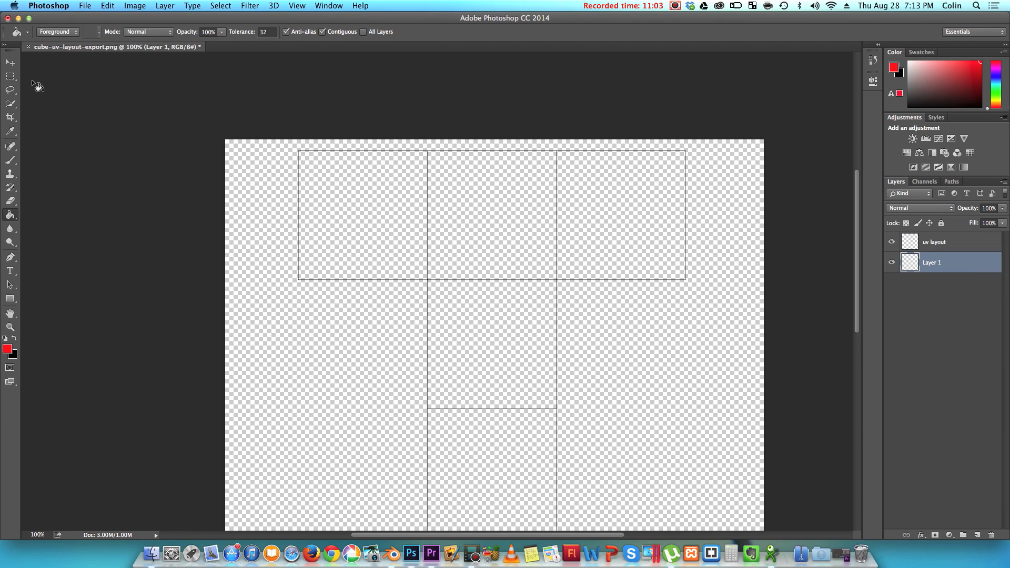
Select the upper-left square of the UV layout along its outlines with the Rectangular Marquee tool
click(9, 77)
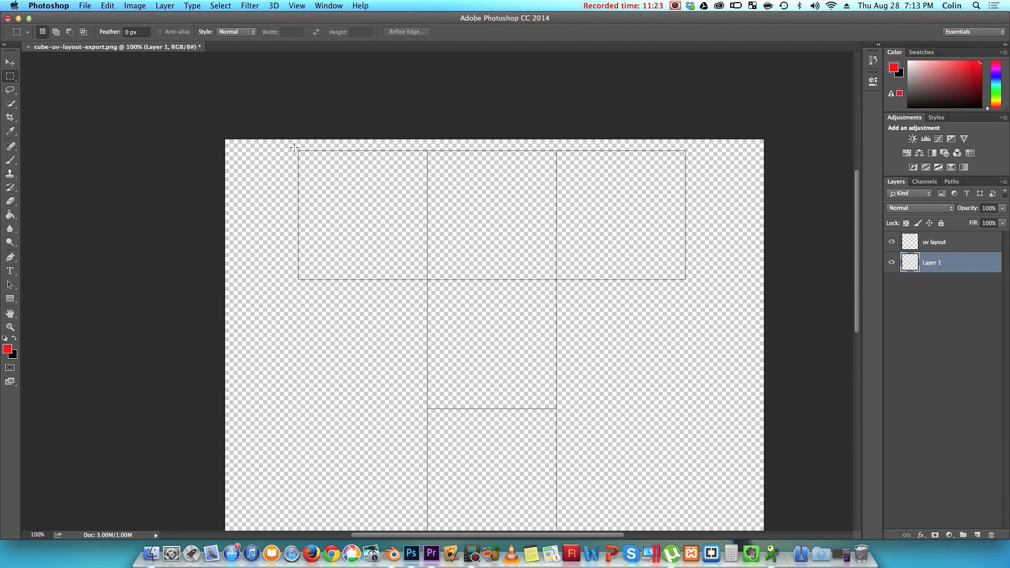
key(super+plus)
key(super+plus)
drag(363, 228, 415, 286)
drag(233, 101, 325, 241)
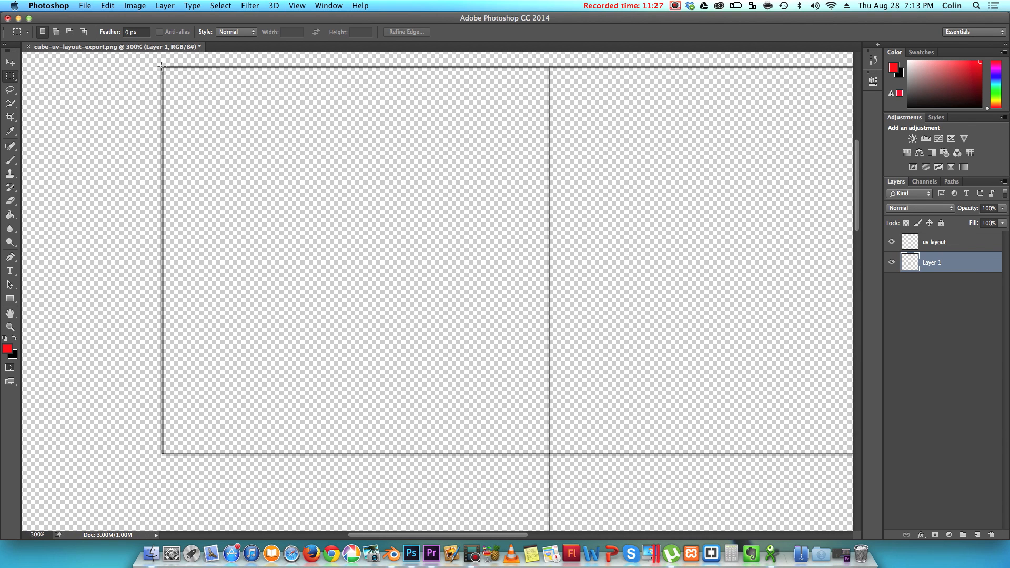
drag(164, 67, 560, 451)
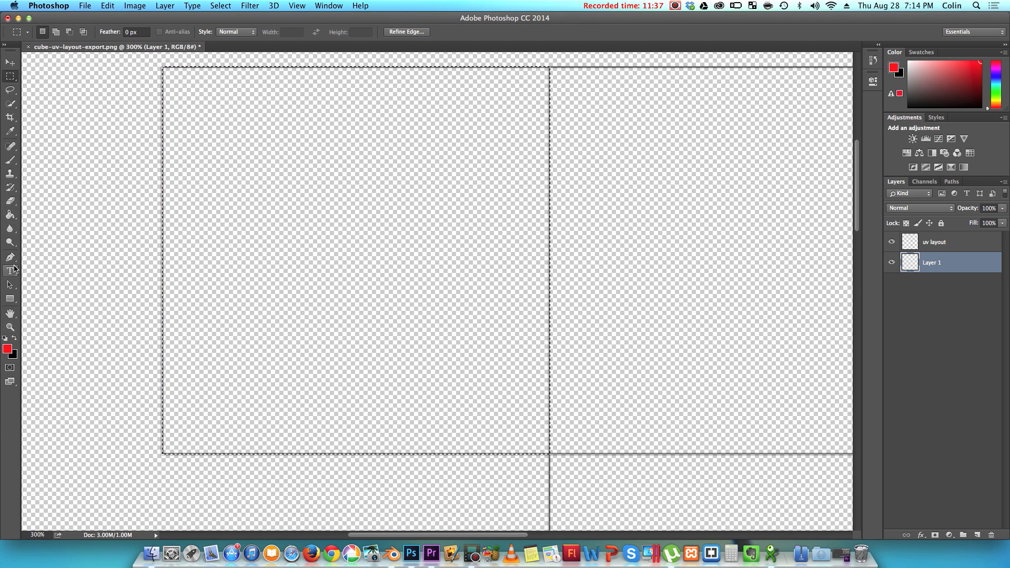
Fill the selected square with red on the new layer and clear the selection
click(10, 215)
click(370, 203)
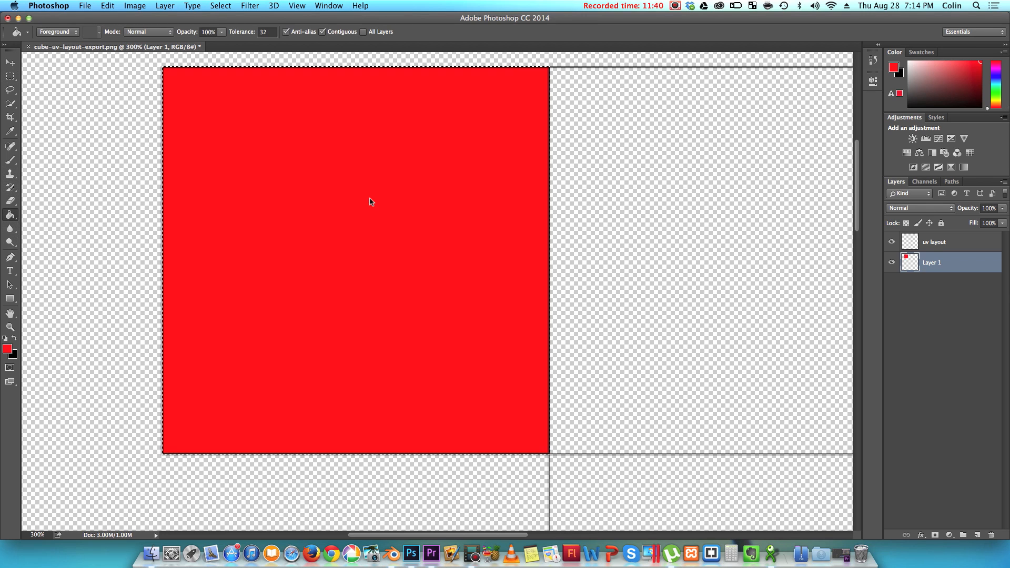
click(11, 76)
key(super+d)
key(super+1)
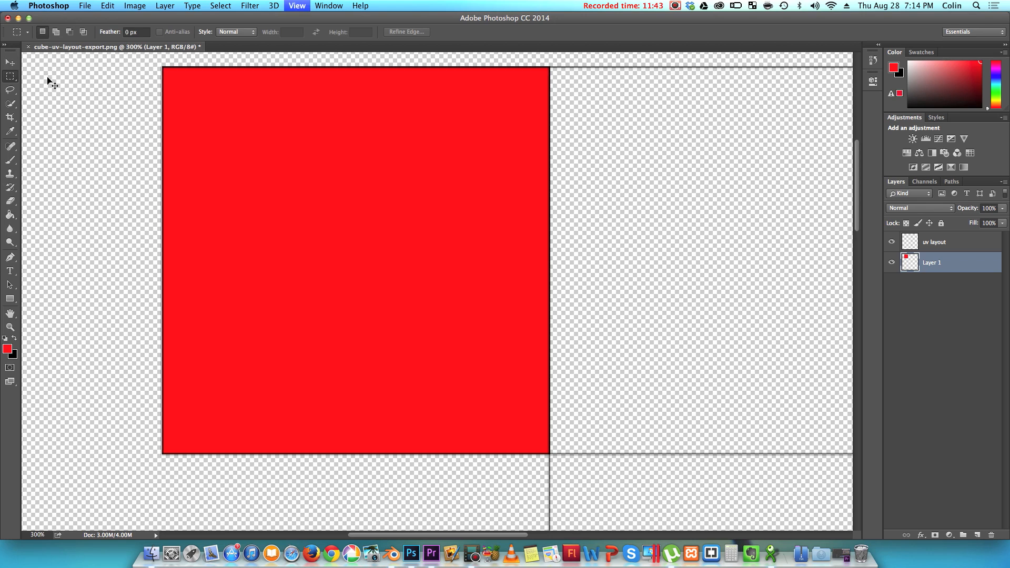
key(super+minus)
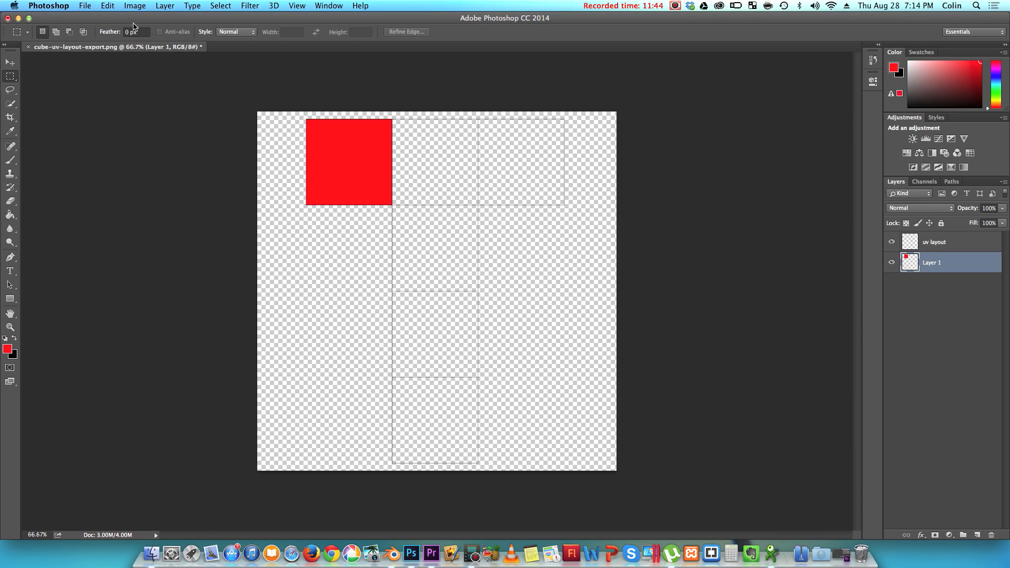
Duplicate the red square's layer and align the copy with the middle square of the UV layout's top row
click(163, 7)
click(169, 40)
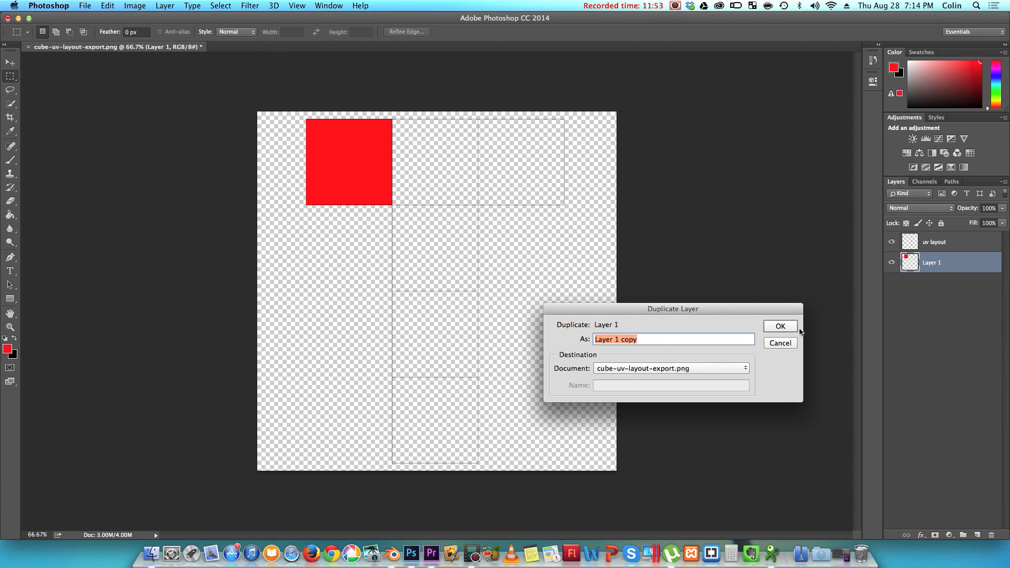
click(775, 327)
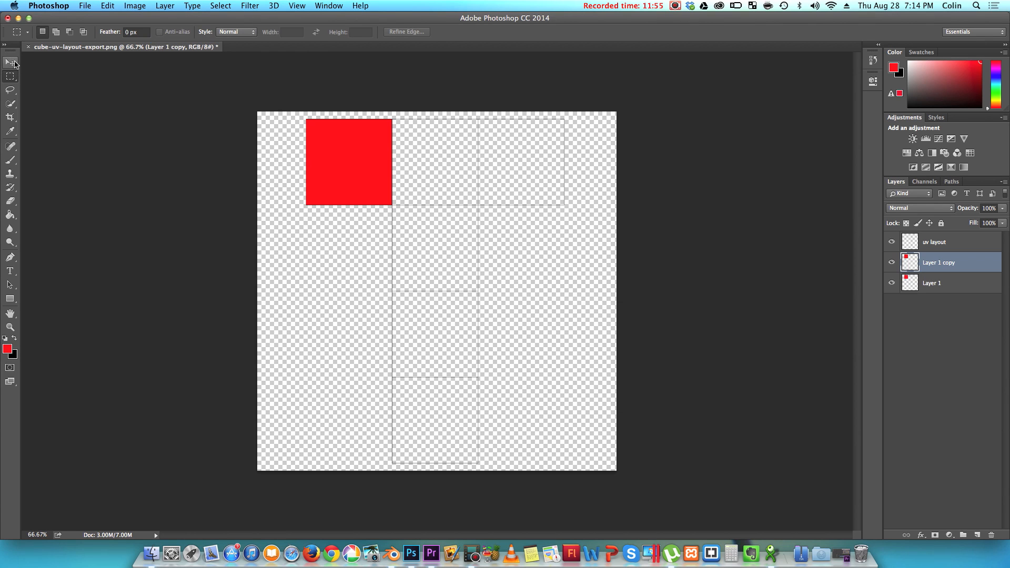
click(10, 62)
drag(301, 143, 292, 201)
key(super+plus)
key(super+plus)
key(Left)
key(Left)
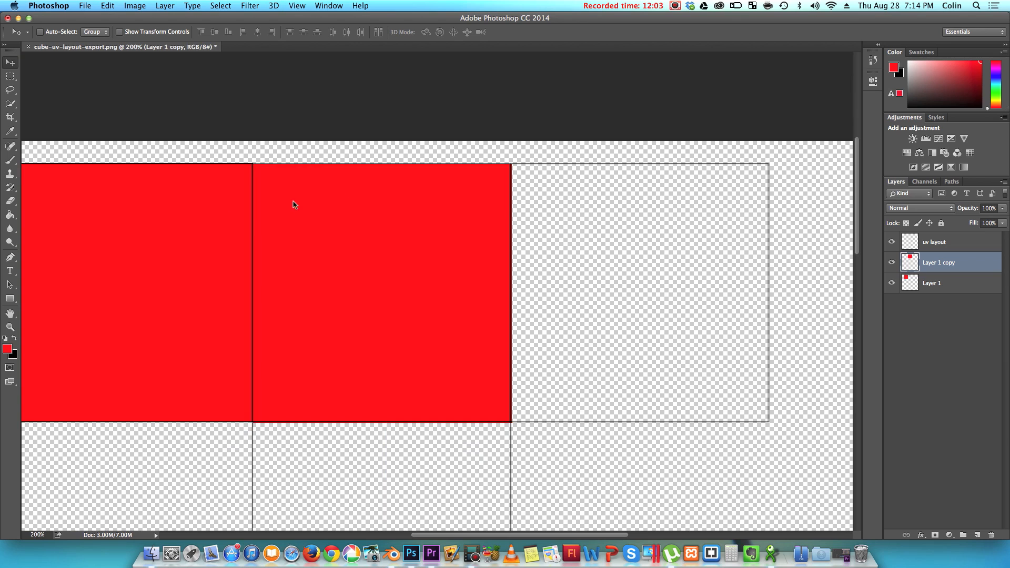
key(Up)
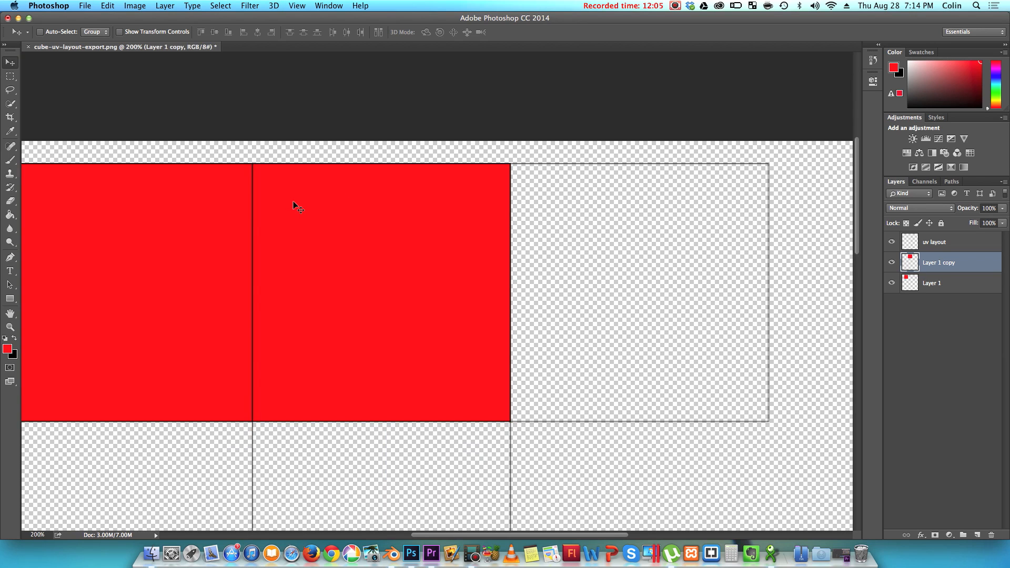
drag(424, 297, 468, 209)
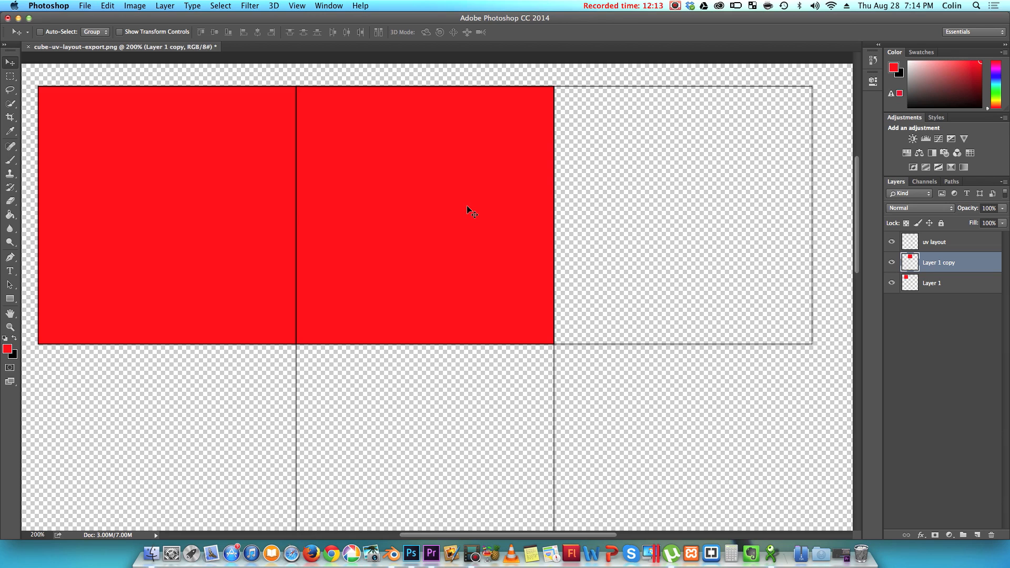
key(super+u)
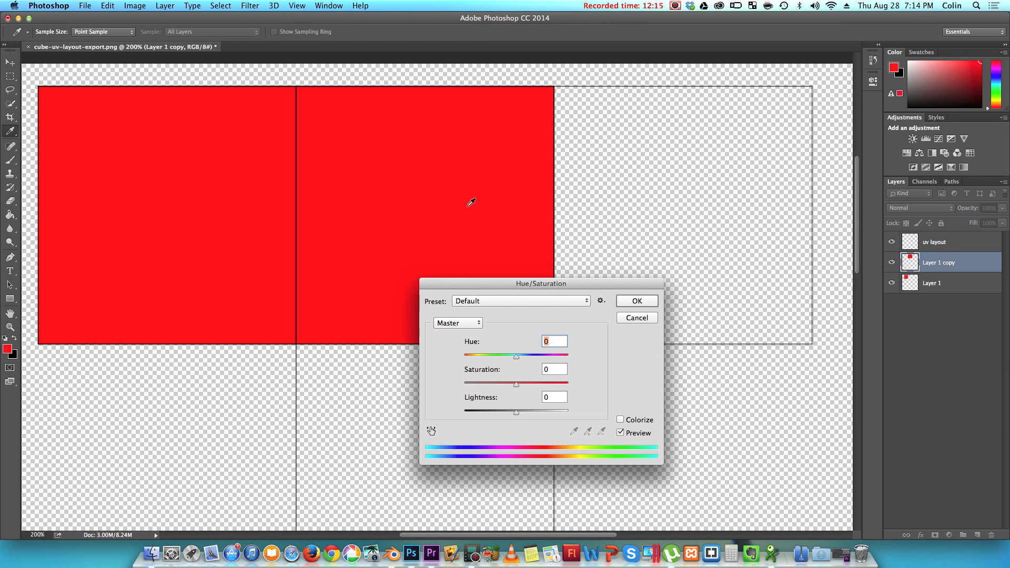
click(637, 319)
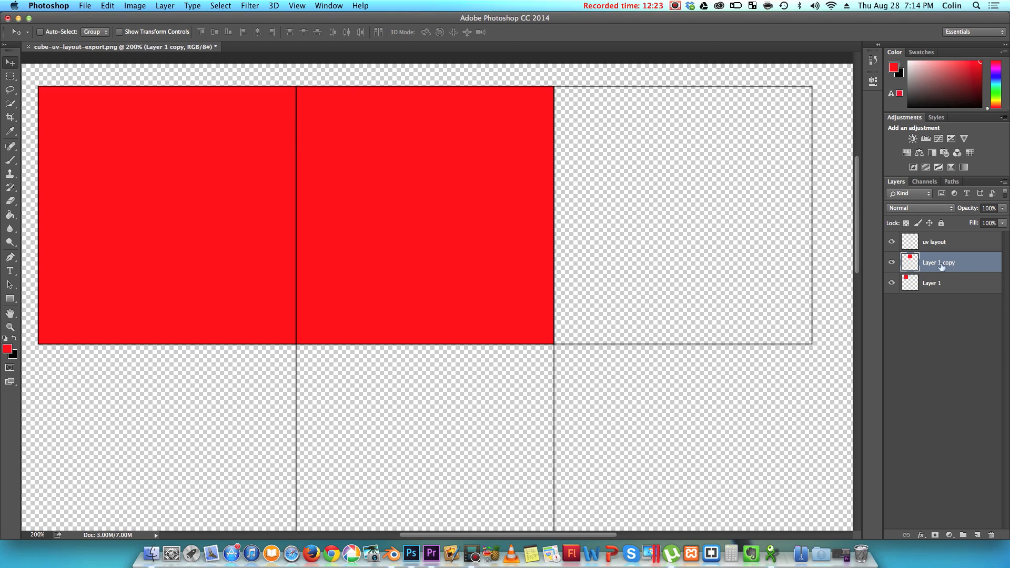
click(136, 7)
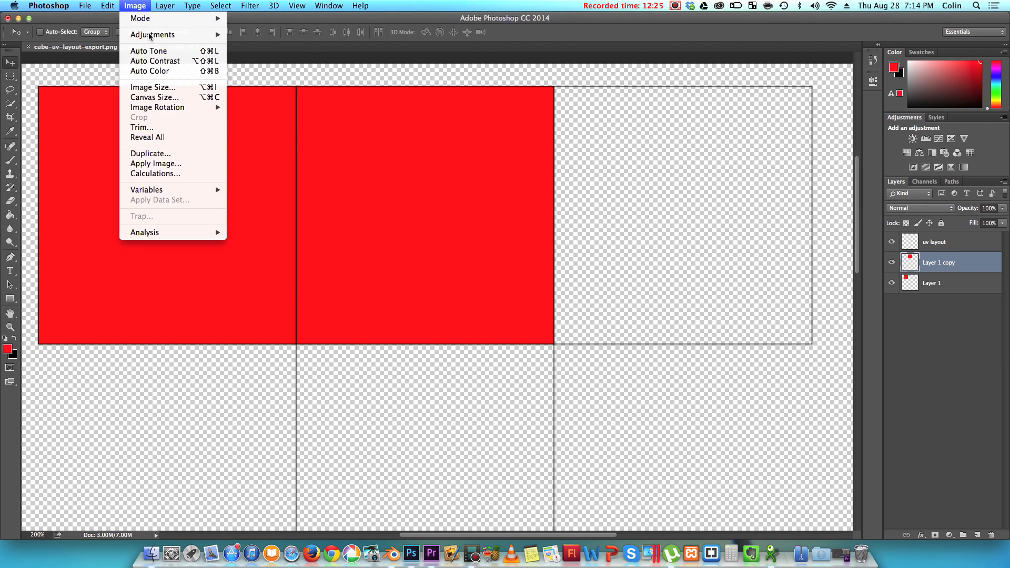
mouse_move(151, 36)
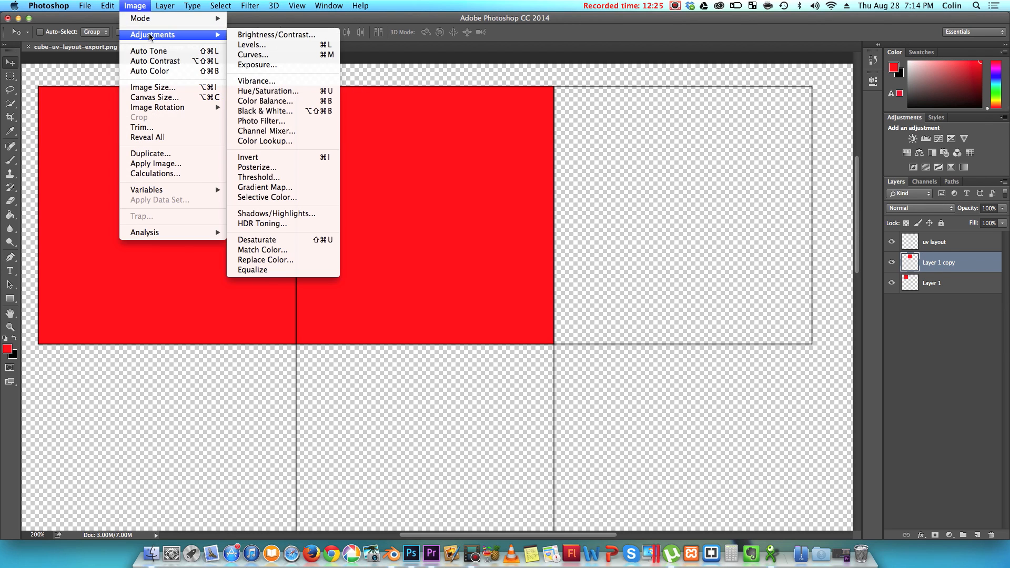
click(284, 92)
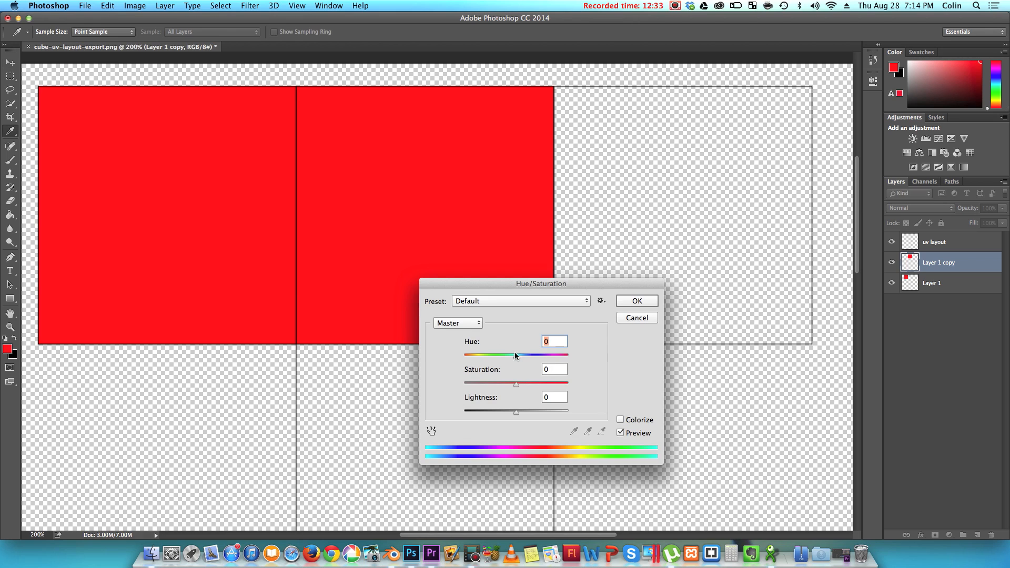
click(627, 319)
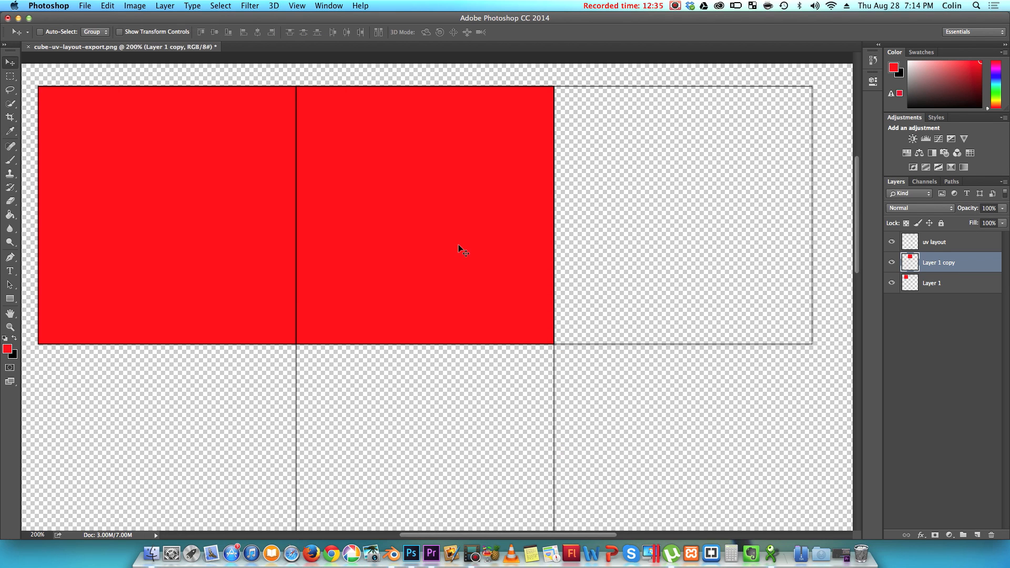
Recolor the top row's middle square yellow with a Hue/Saturation hue shift of +47
key(super+u)
drag(514, 358, 540, 355)
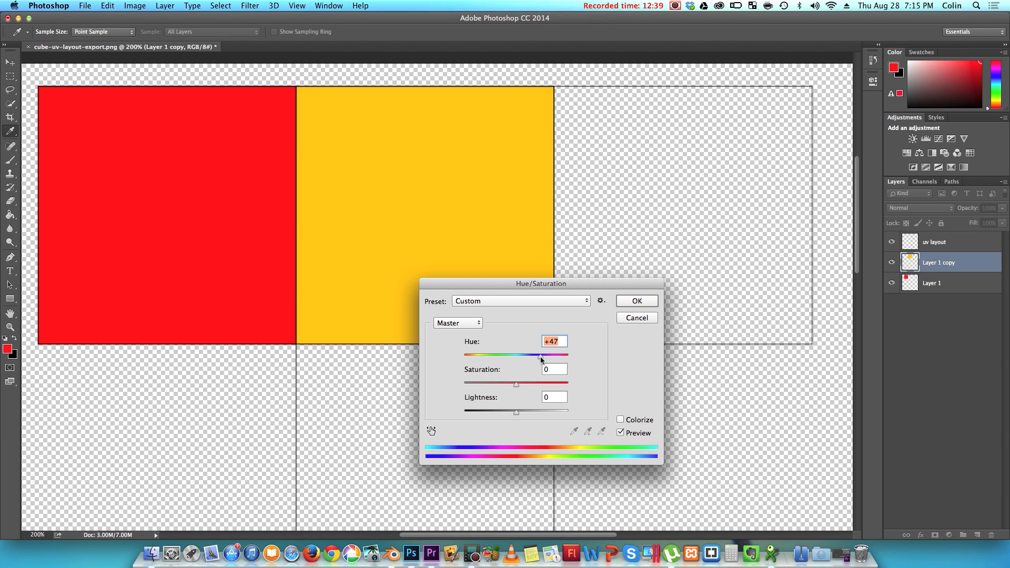
click(637, 301)
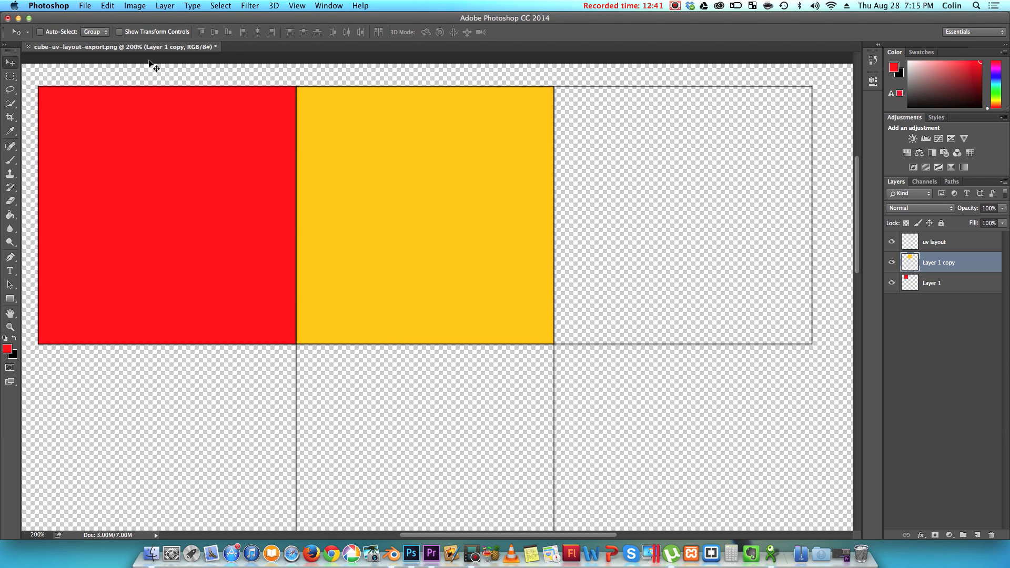
Duplicate the yellow square's layer and align the copy with the right square of the top row
click(164, 6)
click(182, 37)
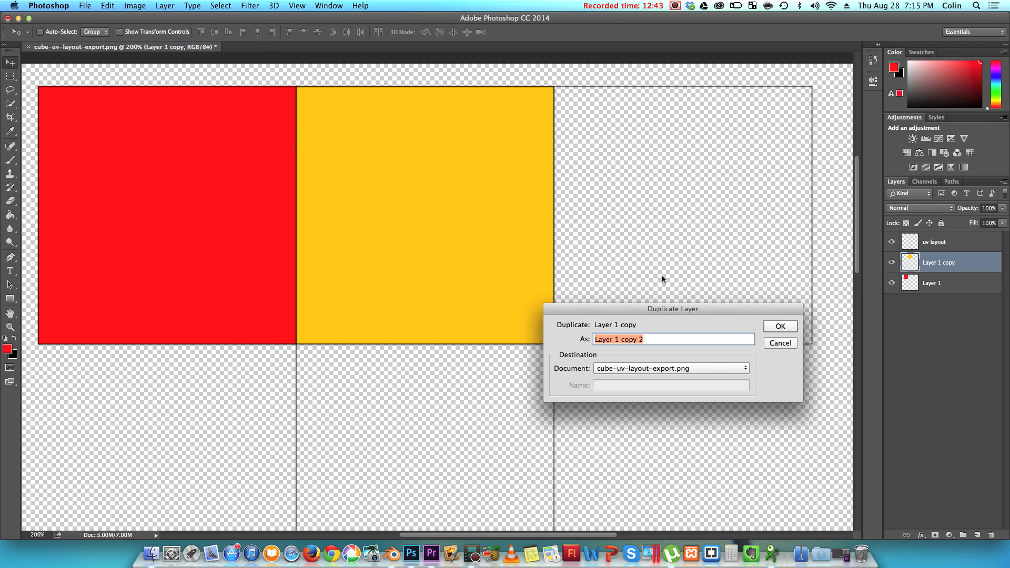
click(765, 327)
drag(375, 193, 633, 195)
key(Left)
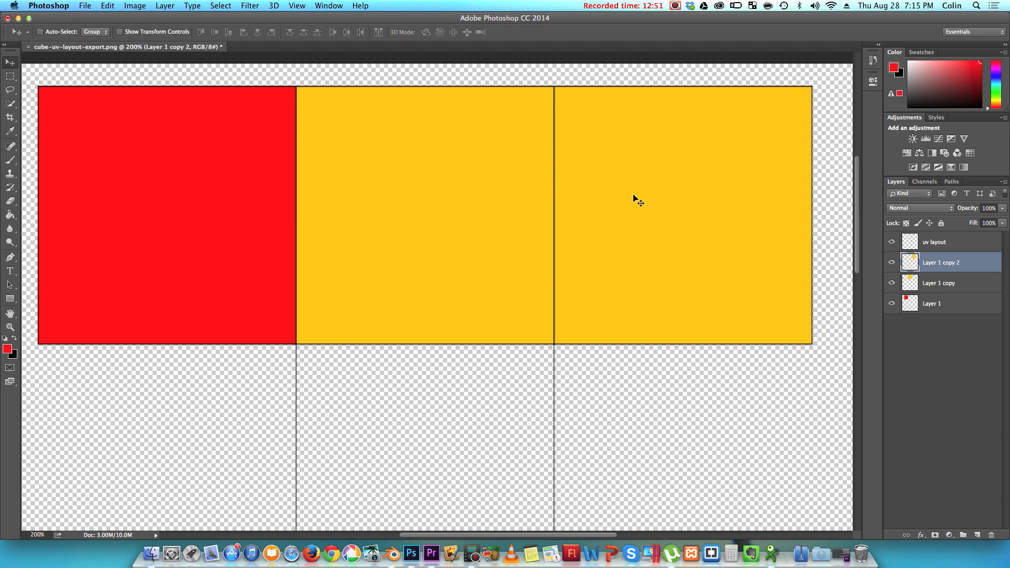
Recolor the top row's right square pink by shifting its hue with Hue/Saturation
key(super+u)
drag(516, 356, 485, 356)
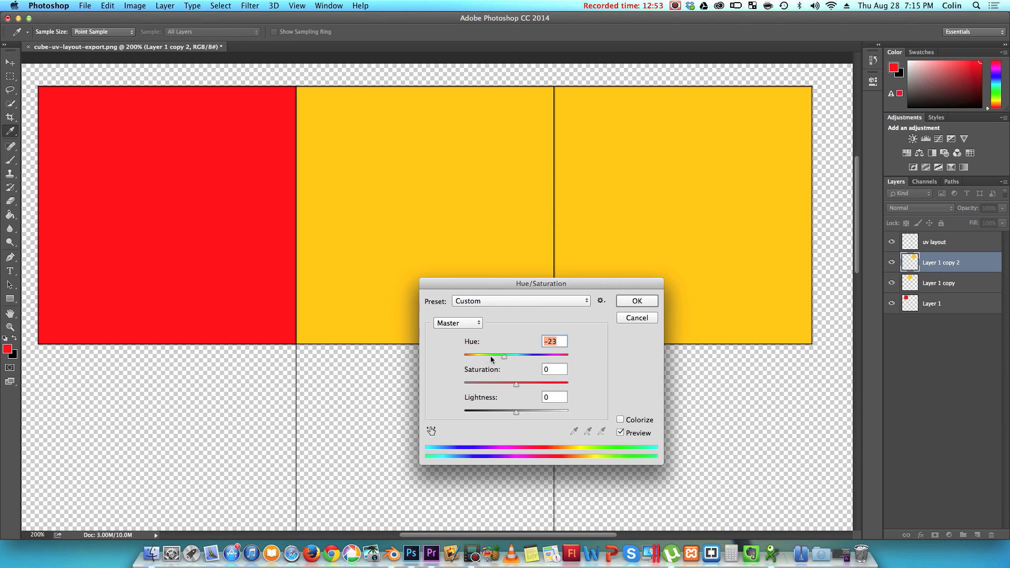
click(644, 301)
key(v)
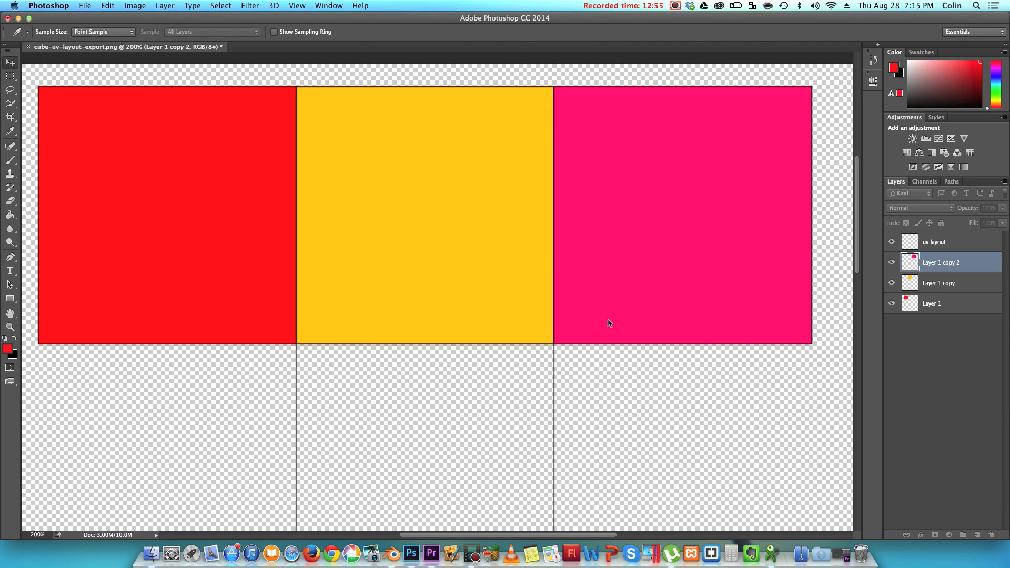
Duplicate the yellow square's layer and align the copy with the UV square directly below the yellow one
click(945, 283)
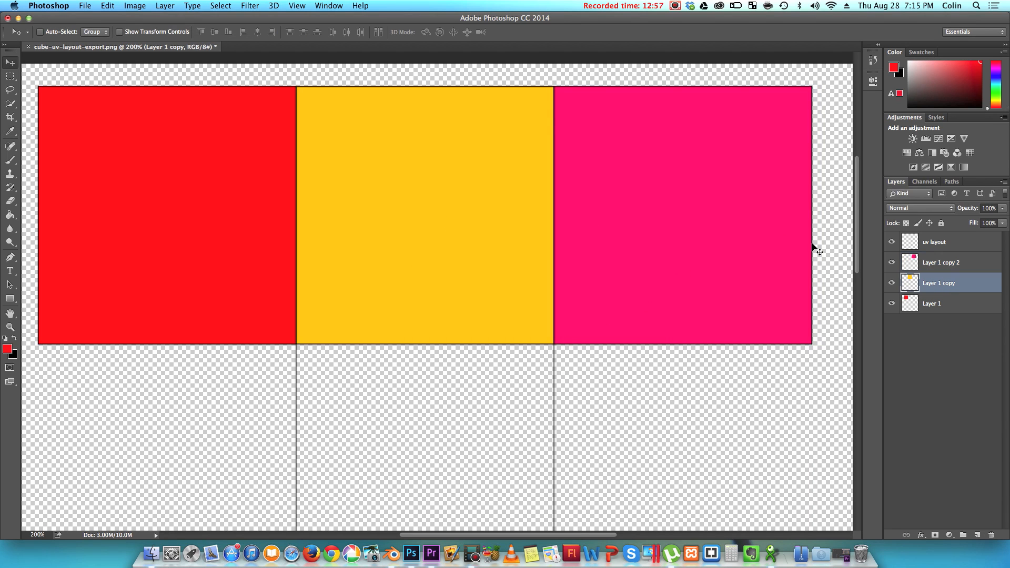
click(161, 9)
click(161, 38)
click(773, 330)
drag(338, 112, 371, 370)
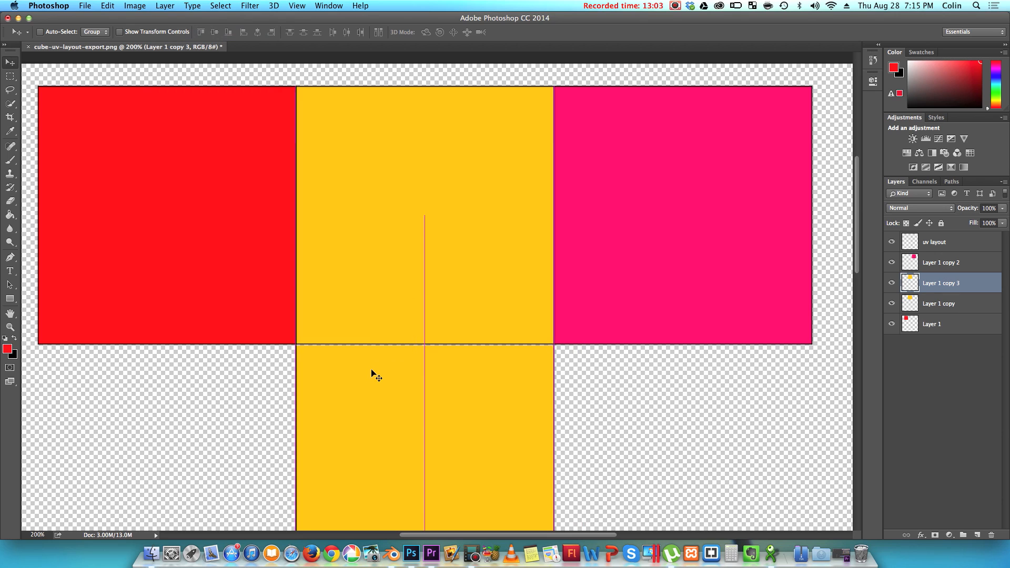
scroll(371, 373, down, 5)
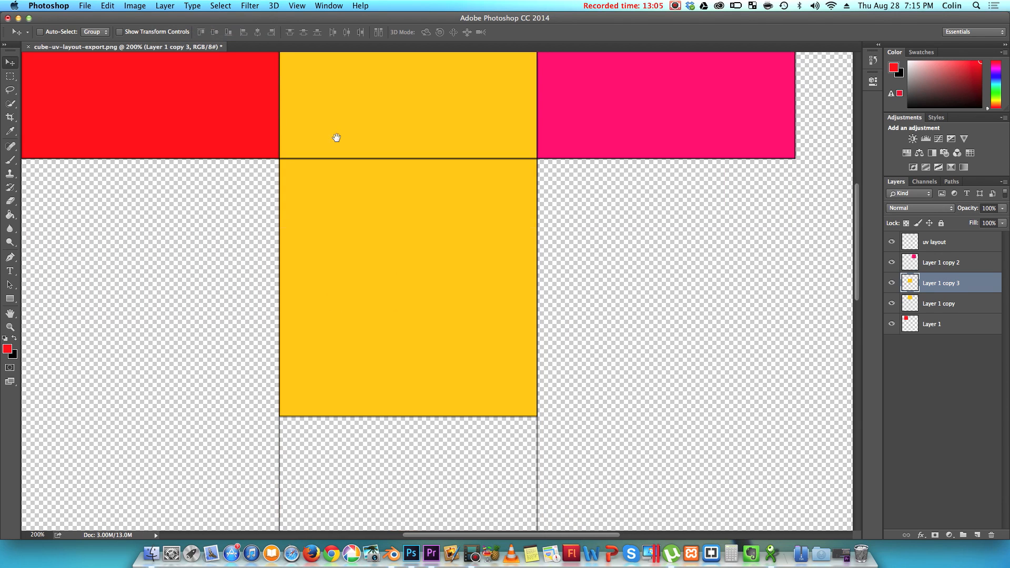
Recolor the square below the yellow one purple by shifting its hue with Hue/Saturation
key(super+u)
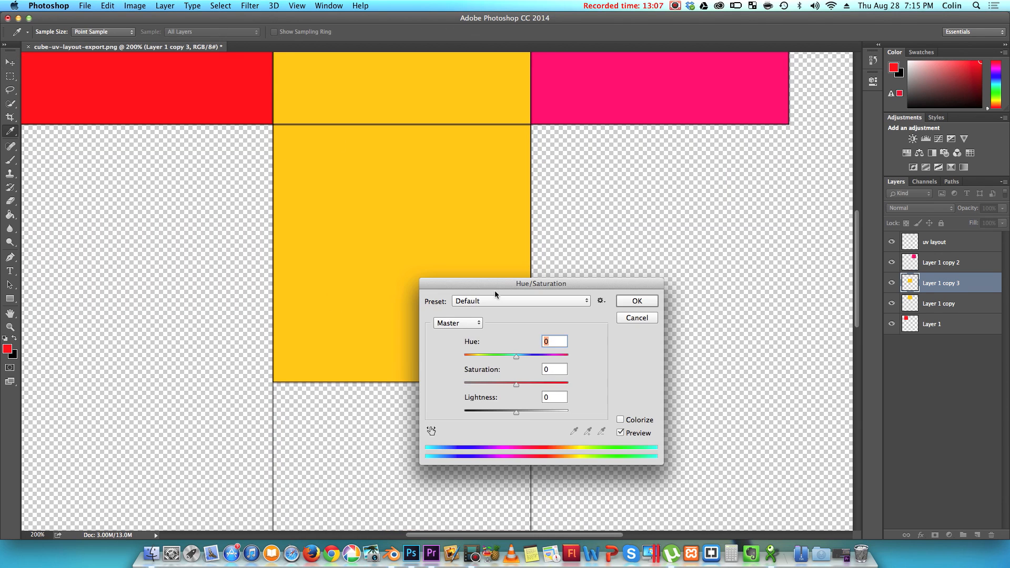
drag(514, 360, 474, 361)
click(645, 301)
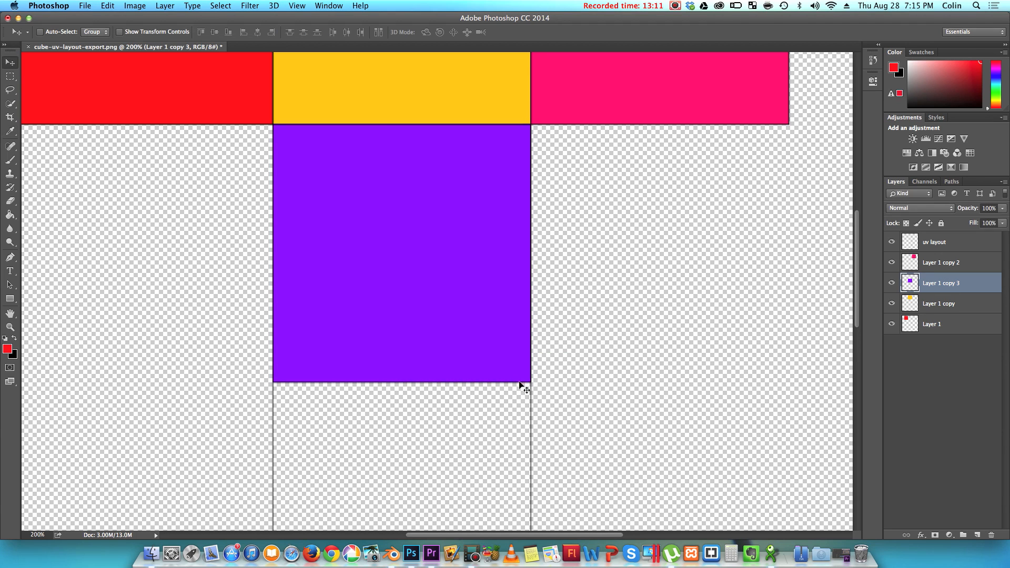
Duplicate the purple square's layer and align the copy with the next UV square down the column
drag(491, 405, 484, 176)
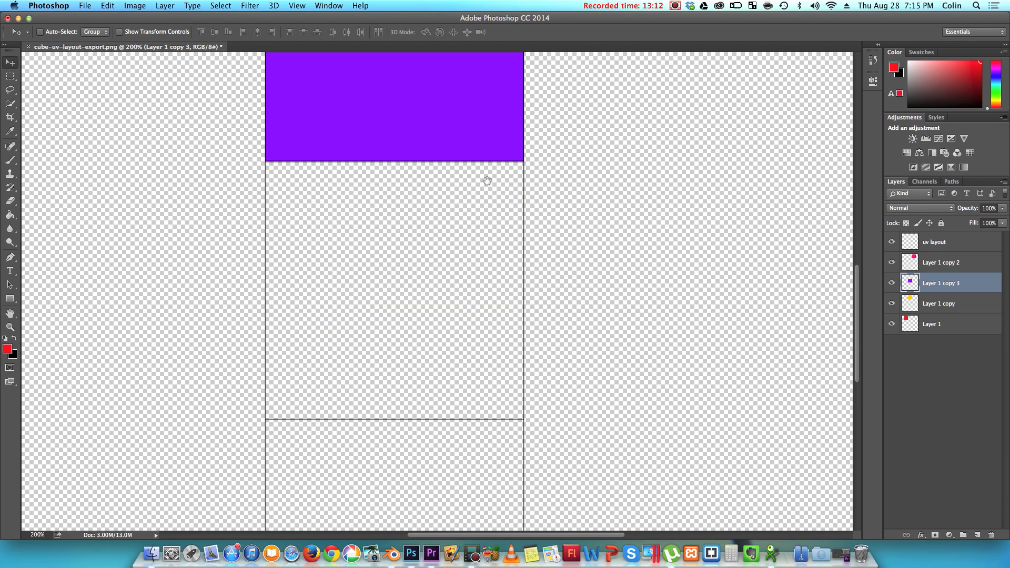
click(164, 5)
click(182, 37)
key(Return)
drag(368, 102, 368, 353)
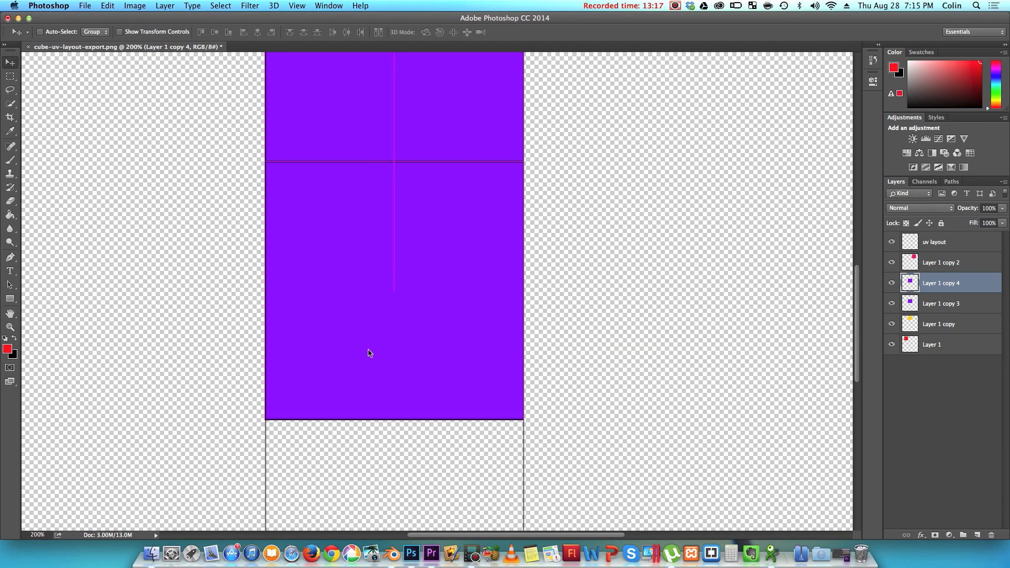
Recolor the square below the purple one green with a Hue/Saturation hue shift of +180
key(super+u)
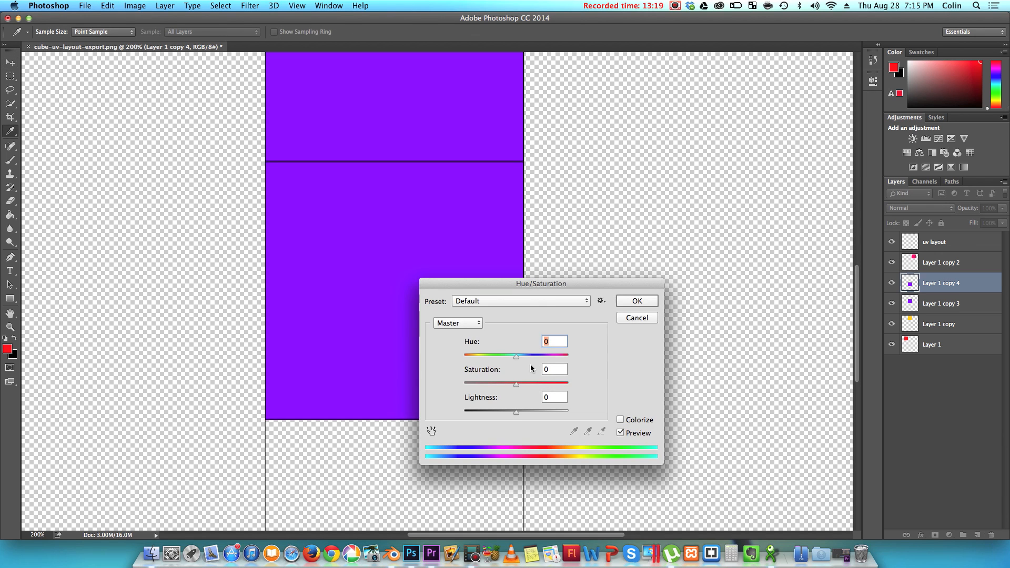
drag(512, 357, 481, 358)
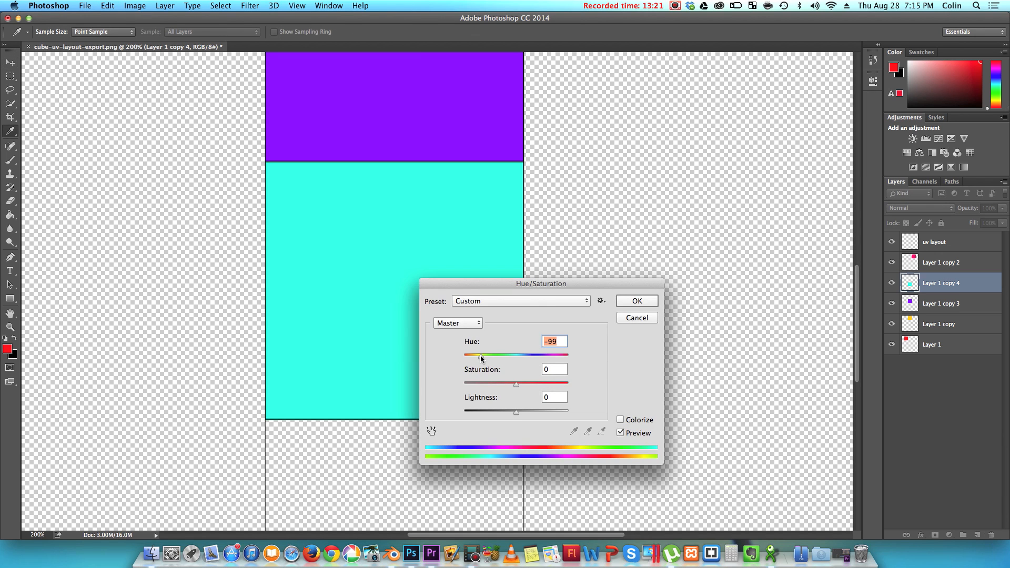
key(super+minus)
drag(480, 357, 533, 362)
drag(546, 361, 570, 363)
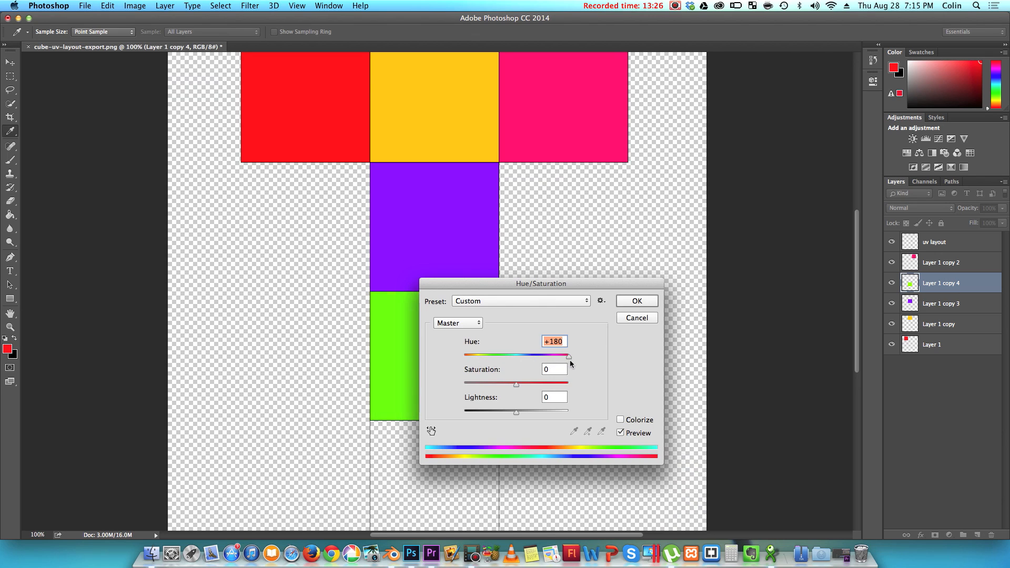
click(638, 302)
key(v)
Duplicate the green square's layer and align the copy with the lowest square of the UV column
click(172, 6)
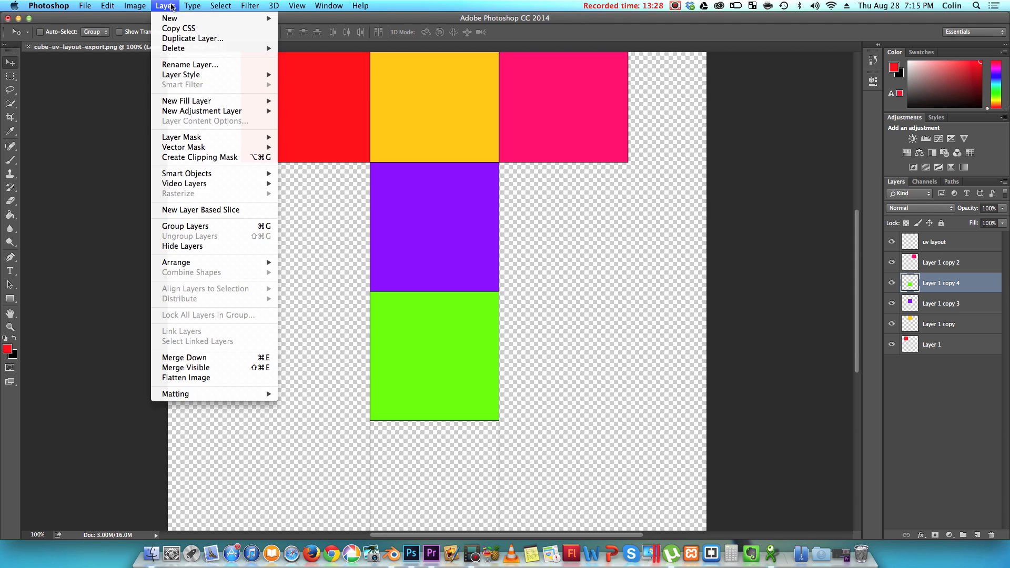
click(192, 37)
key(Return)
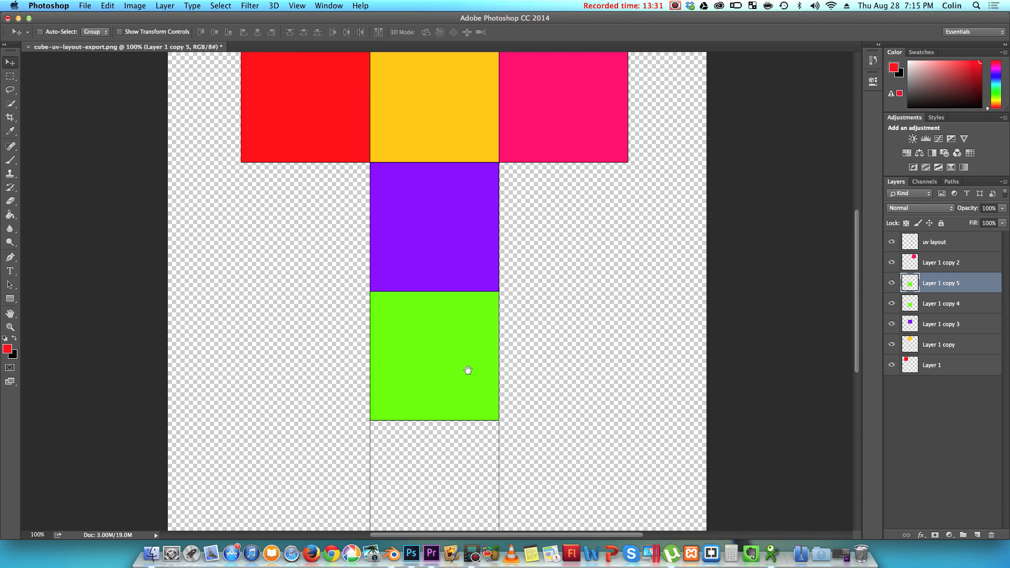
scroll(458, 305, down, 5)
drag(442, 217, 434, 344)
key(super+equal)
key(super+equal)
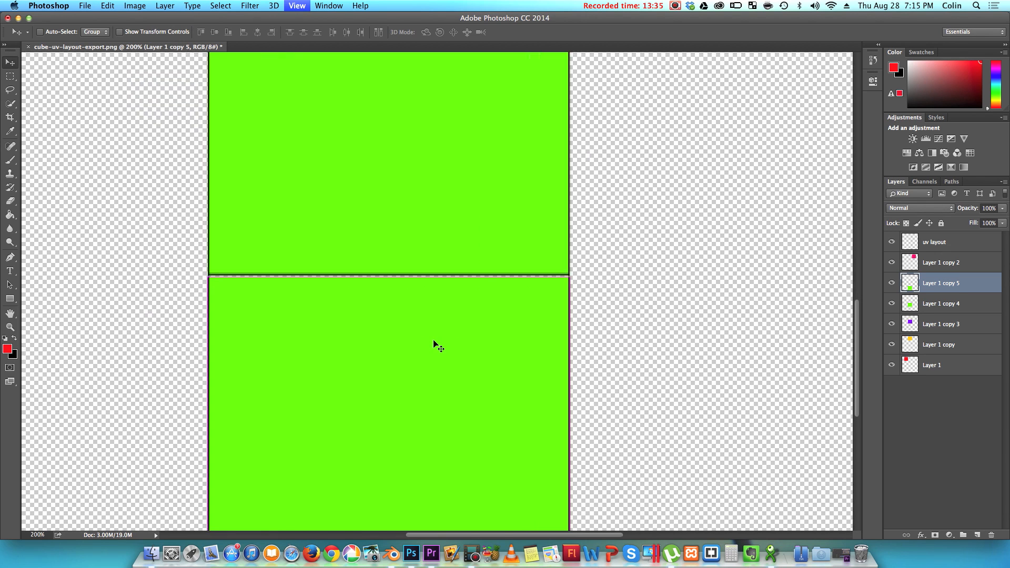
key(super+minus)
key(super+minus)
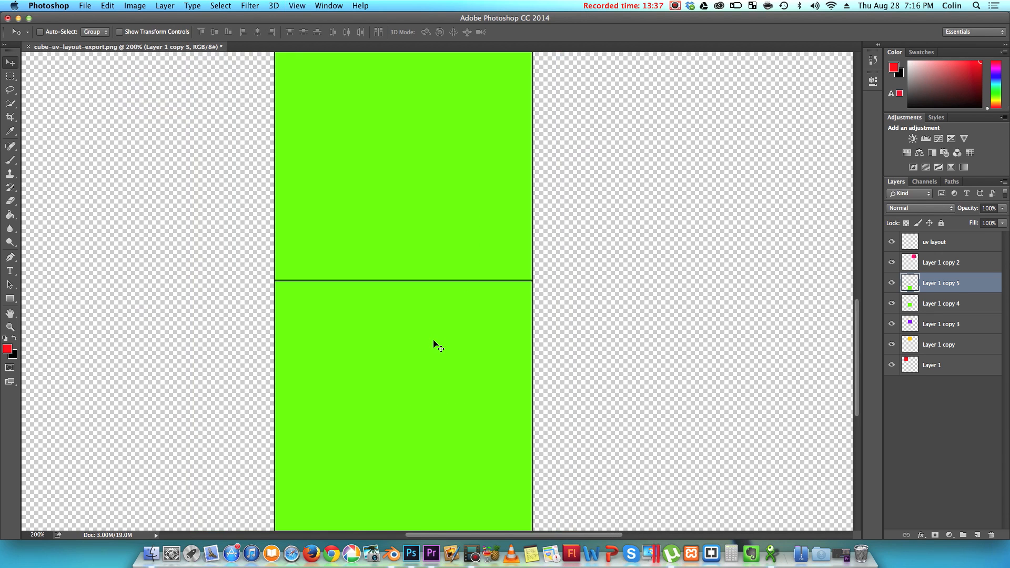
scroll(435, 342, down, 3)
Recolor the column's lowest square cyan by shifting its hue with Hue/Saturation
key(super+u)
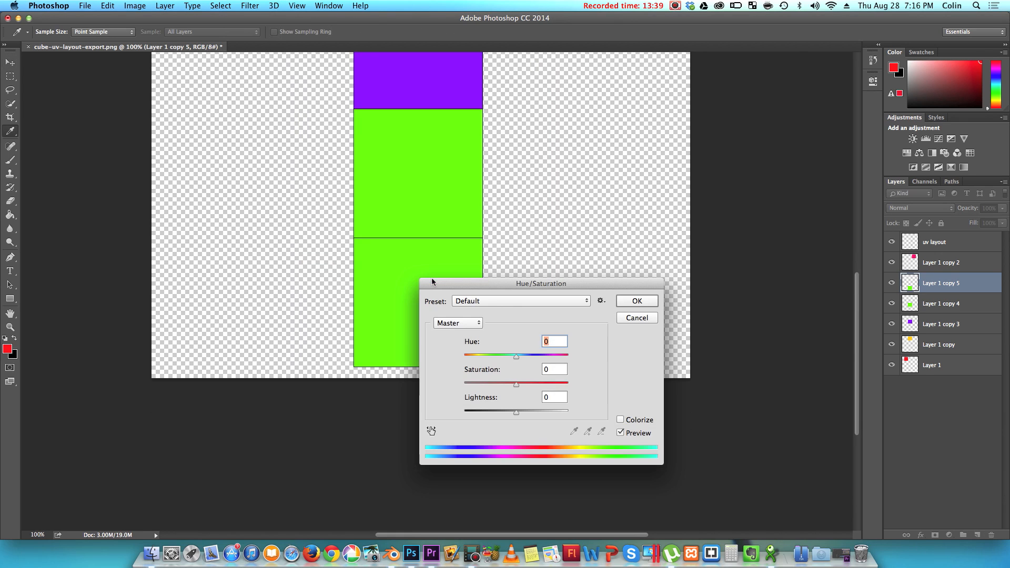
drag(516, 357, 548, 359)
click(635, 301)
key(v)
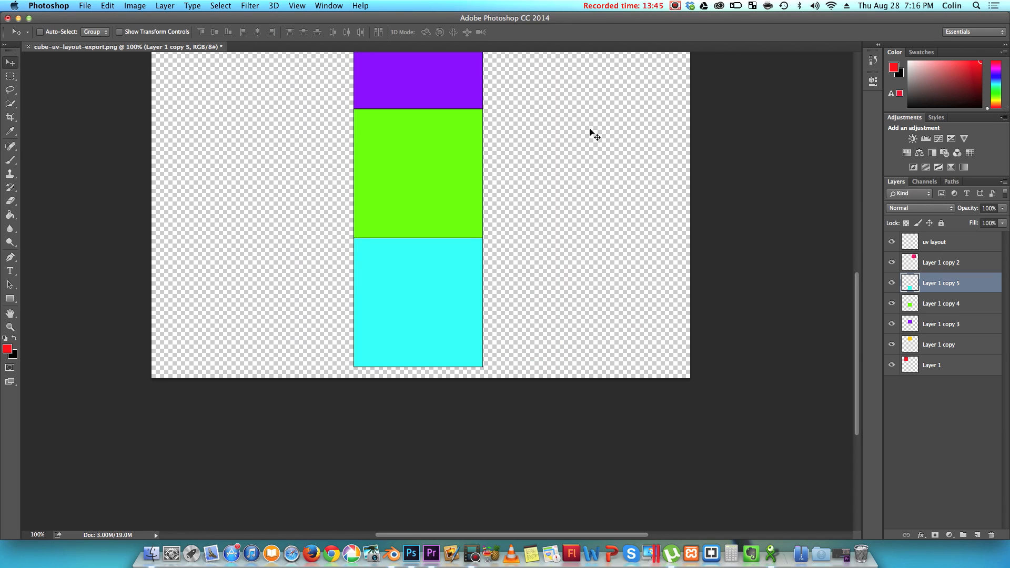
Add a new layer directly beneath the uv layout layer and set up the Brush with white as the foreground color
scroll(510, 244, right, 2)
scroll(528, 270, up, 5)
key(super+minus)
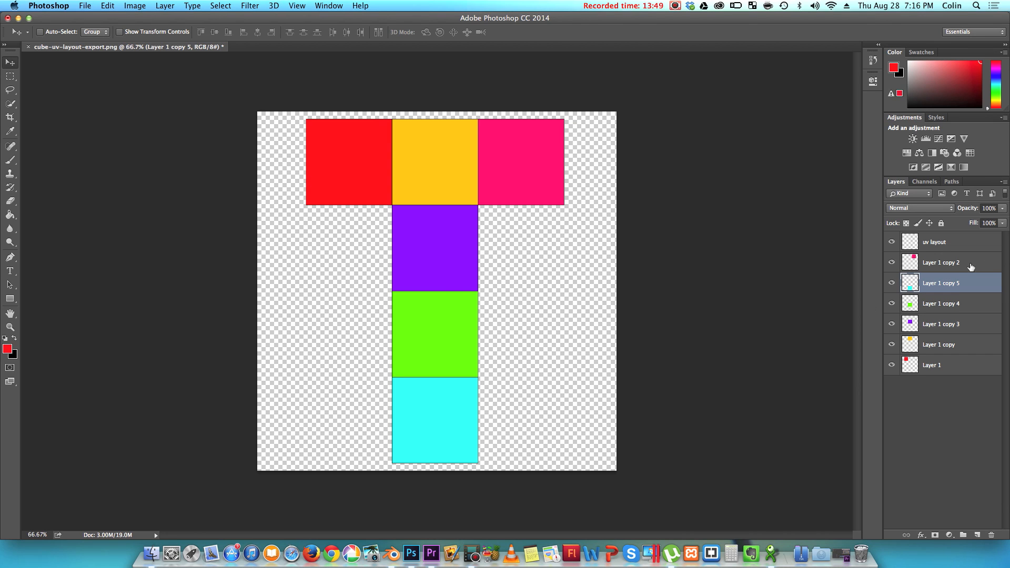
click(970, 266)
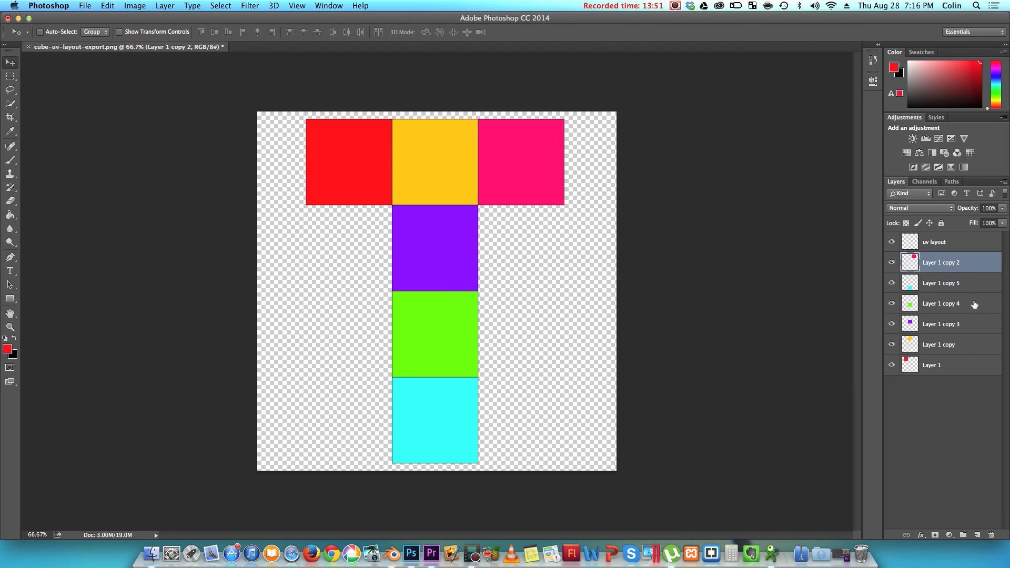
click(977, 535)
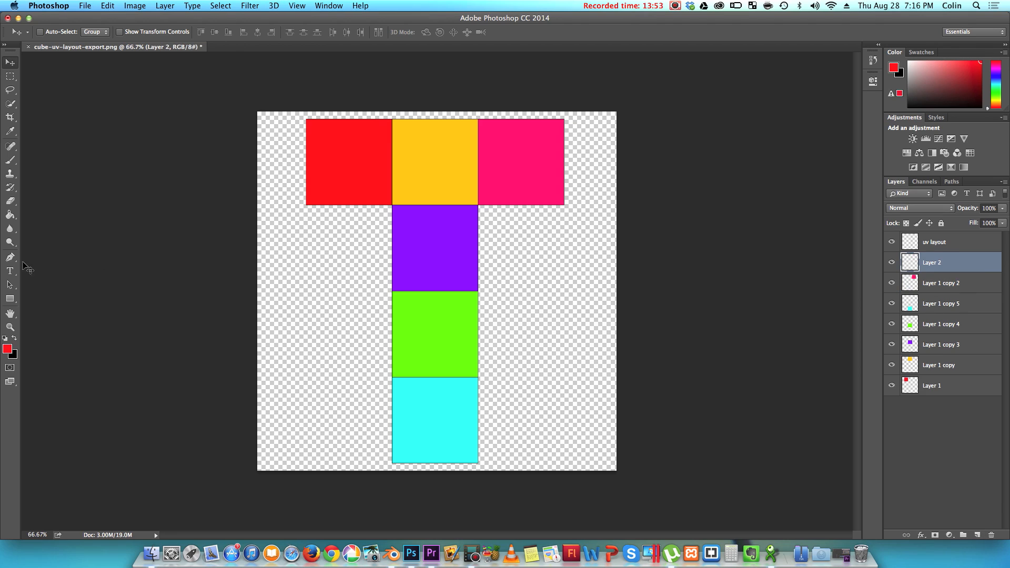
click(5, 338)
click(14, 337)
click(11, 160)
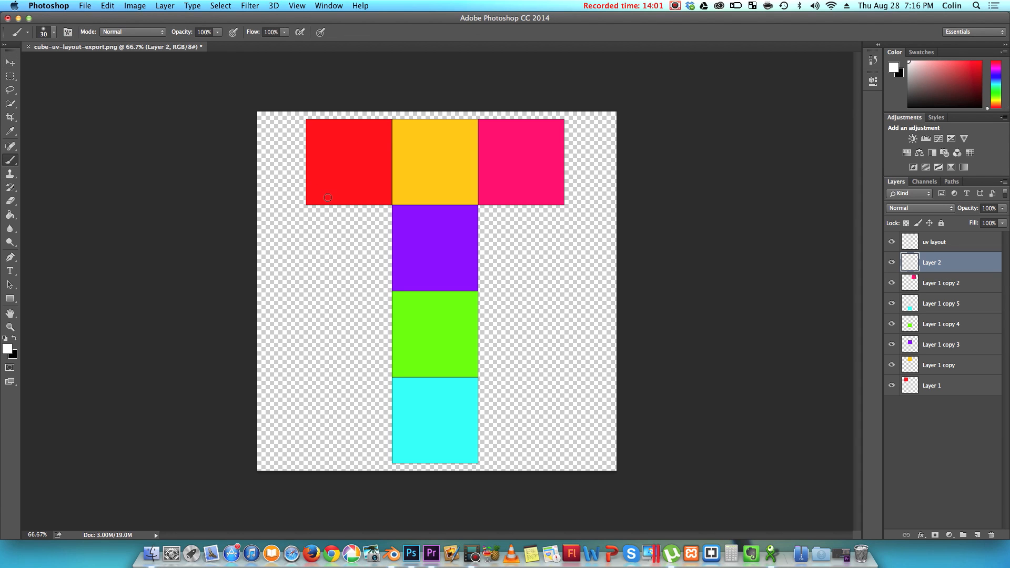
Paint white letters A, B and C on the top row of squares and D on the purple square
mouse_move(325, 195)
mouse_down()
mouse_move(341, 138)
mouse_move(362, 149)
mouse_move(378, 196)
mouse_move(354, 166)
mouse_move(334, 167)
mouse_up()
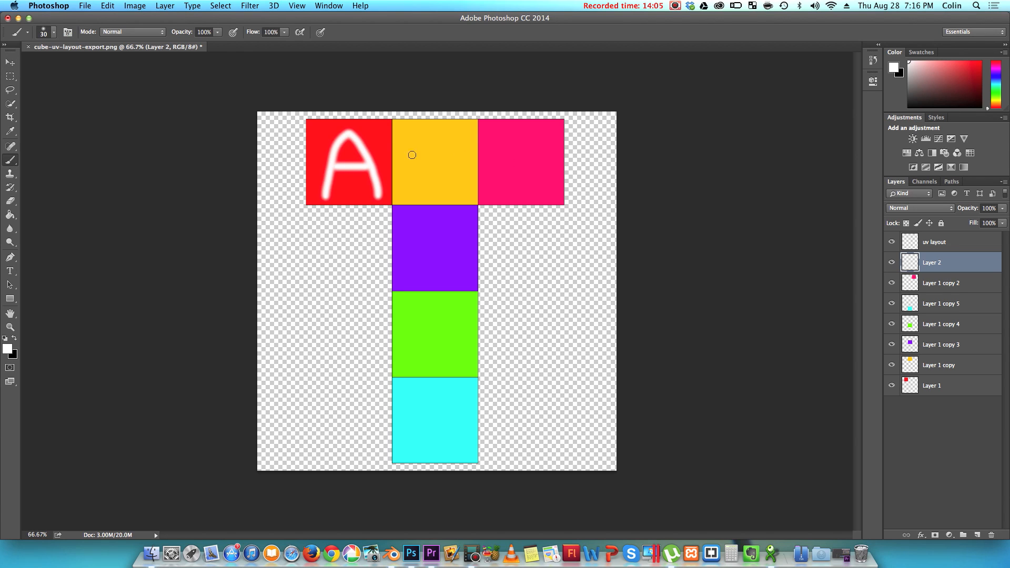
drag(419, 138, 423, 198)
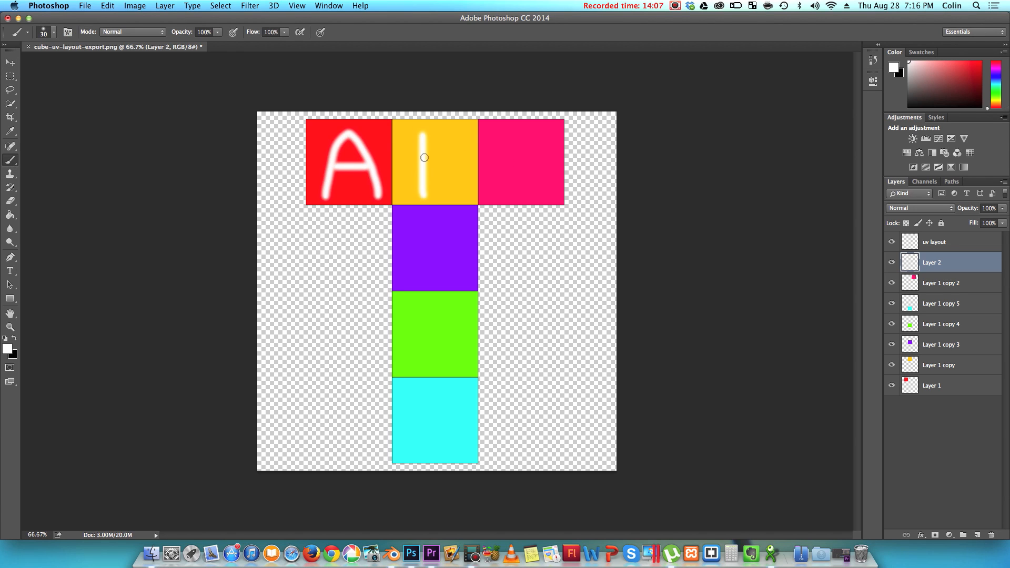
mouse_move(421, 137)
mouse_down()
mouse_move(453, 131)
mouse_move(449, 193)
mouse_move(427, 194)
mouse_up()
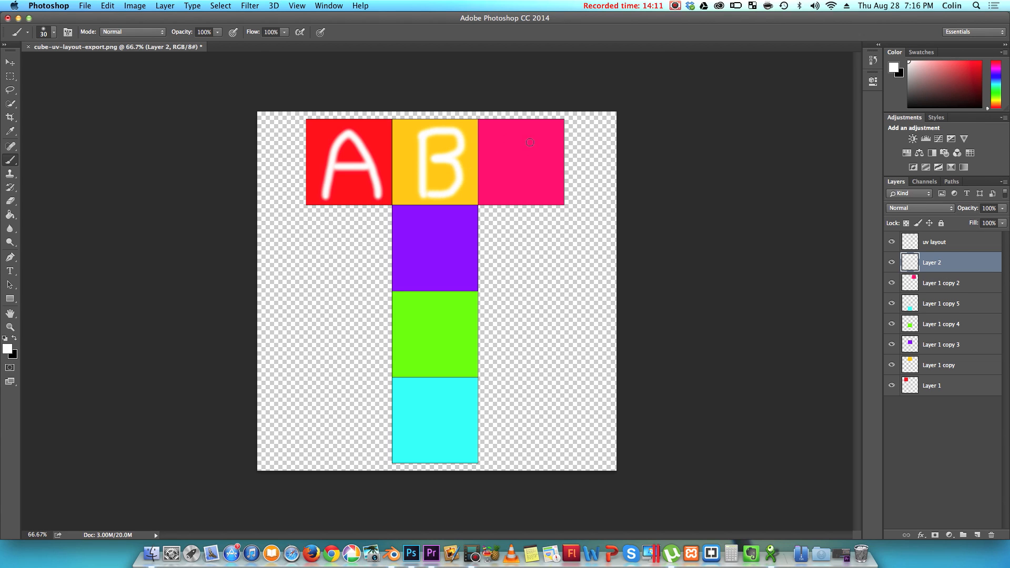
mouse_move(535, 139)
mouse_down()
mouse_move(506, 149)
mouse_move(498, 183)
mouse_move(526, 196)
mouse_move(533, 186)
mouse_up()
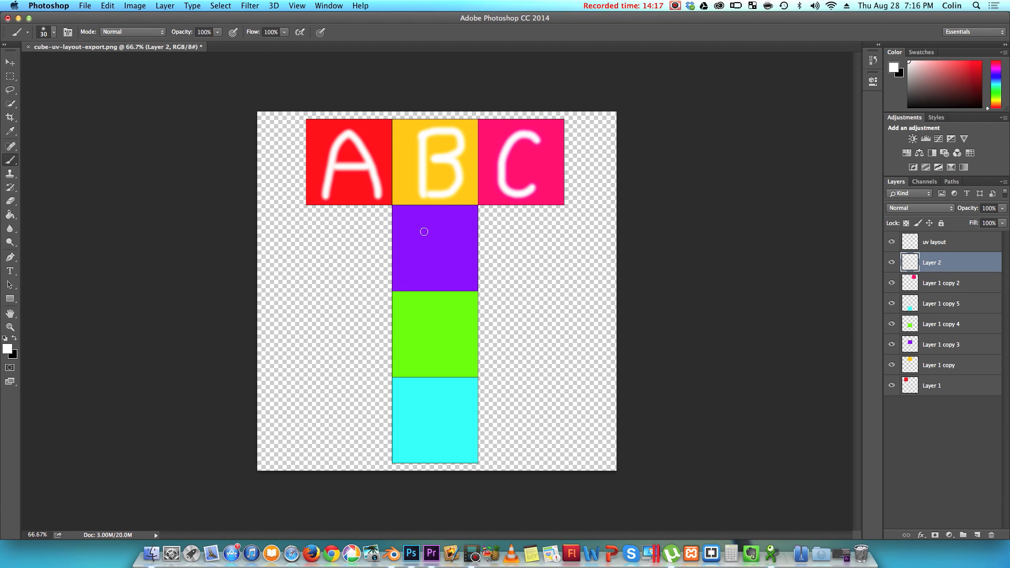
drag(420, 223, 423, 276)
mouse_move(410, 219)
mouse_down()
mouse_move(457, 232)
mouse_move(440, 275)
mouse_move(414, 275)
mouse_up()
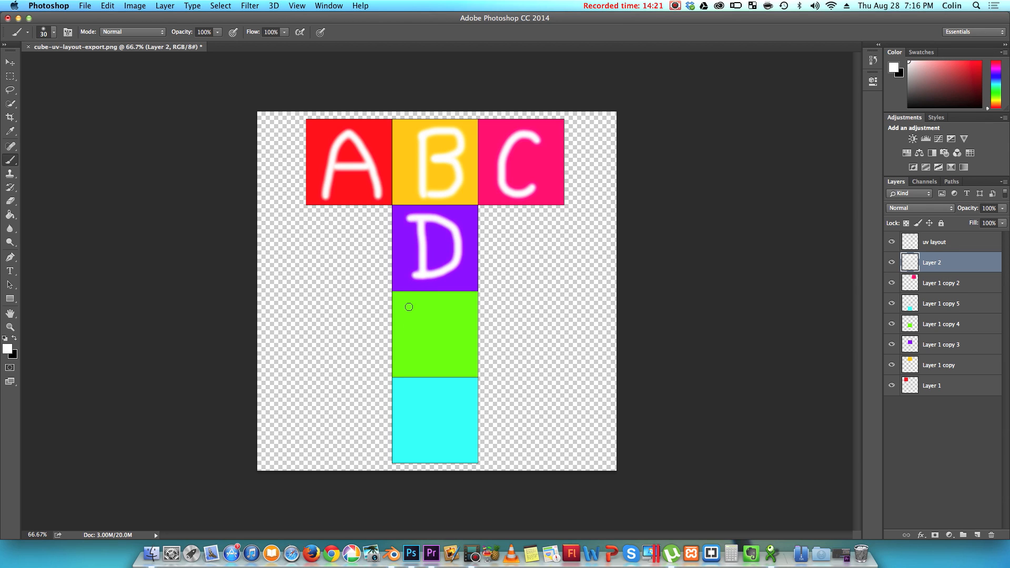
Paint a white E on the green square and a white F on the cyan square, undoing any wrong stroke
drag(420, 306, 418, 366)
mouse_move(408, 301)
mouse_down()
mouse_move(440, 305)
mouse_move(451, 358)
mouse_move(415, 364)
mouse_up()
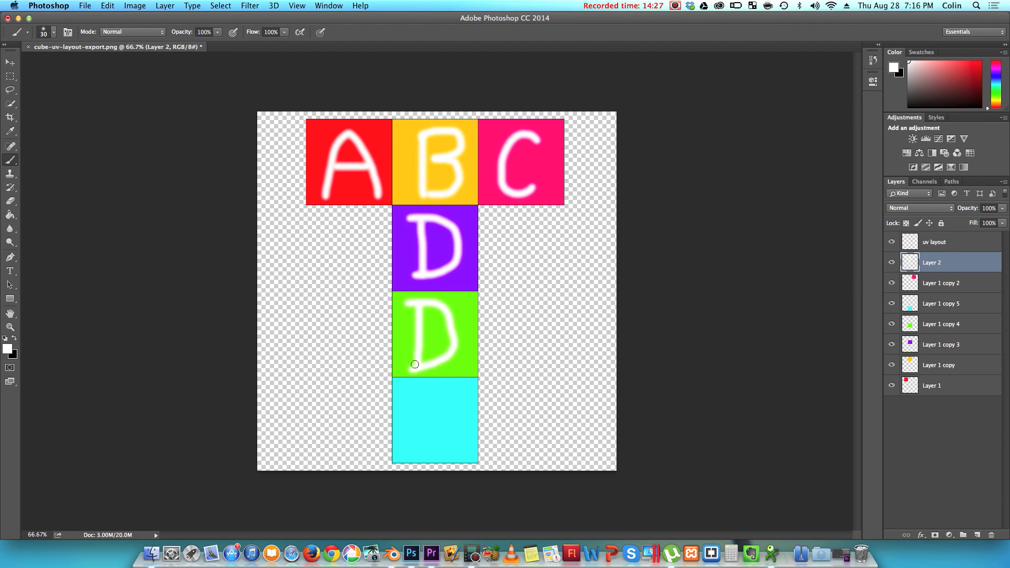
key(super+z)
drag(419, 303, 455, 303)
mouse_move(420, 336)
mouse_down()
mouse_move(439, 337)
mouse_move(459, 365)
mouse_up()
drag(415, 390, 422, 452)
drag(413, 390, 456, 389)
drag(417, 423, 448, 422)
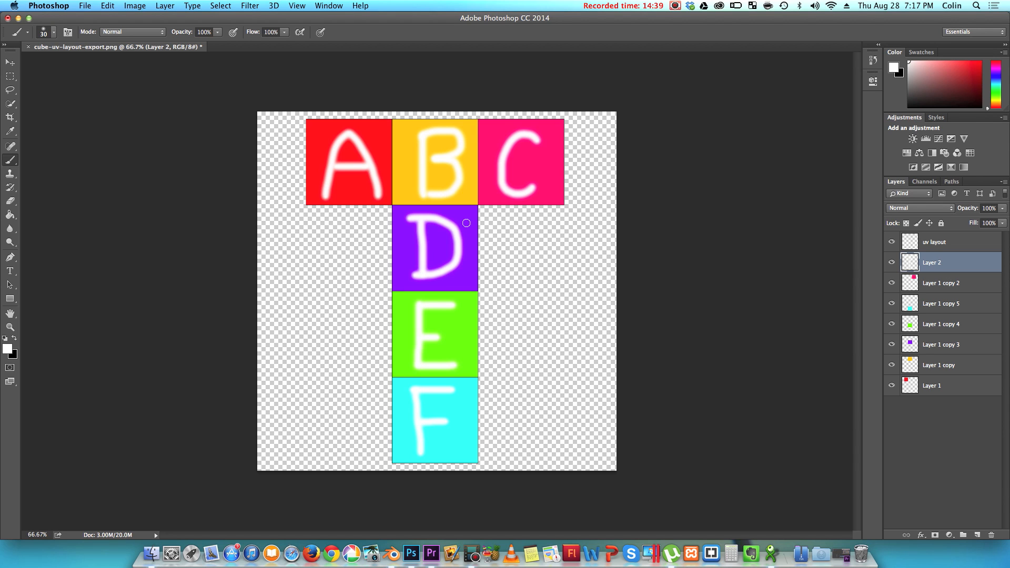
Save the layered document to the Desktop as cube-uv-layout-export.psd in Photoshop format with Maximize Compatibility
key(super+shift+s)
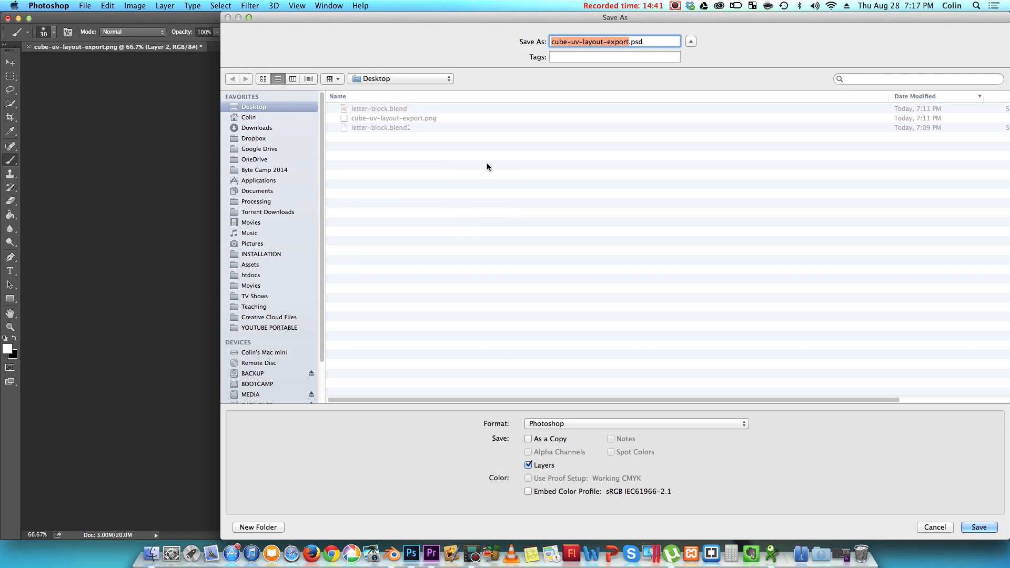
drag(357, 20, 202, 218)
drag(765, 213, 804, 65)
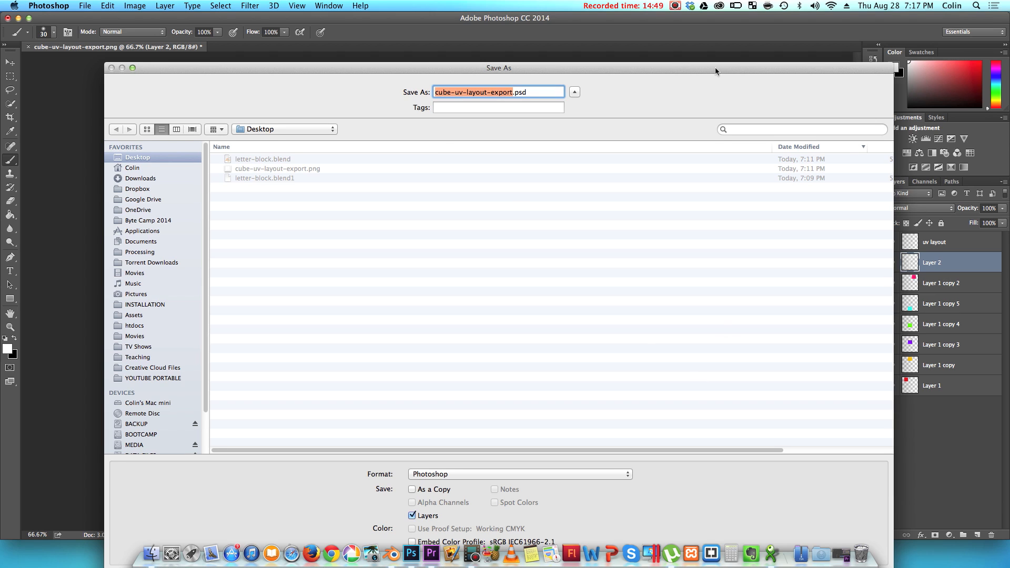
drag(715, 67, 723, 27)
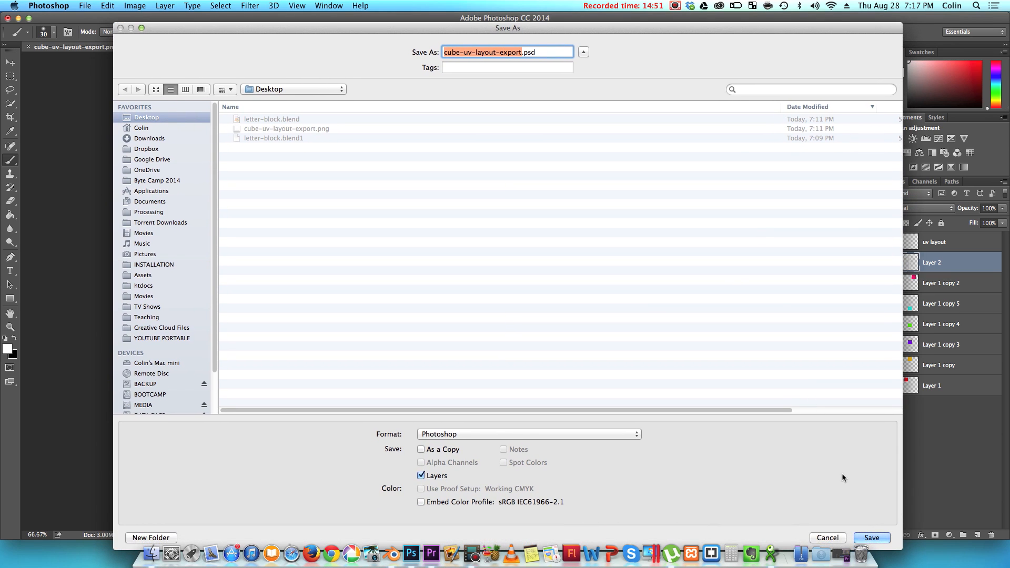
click(871, 537)
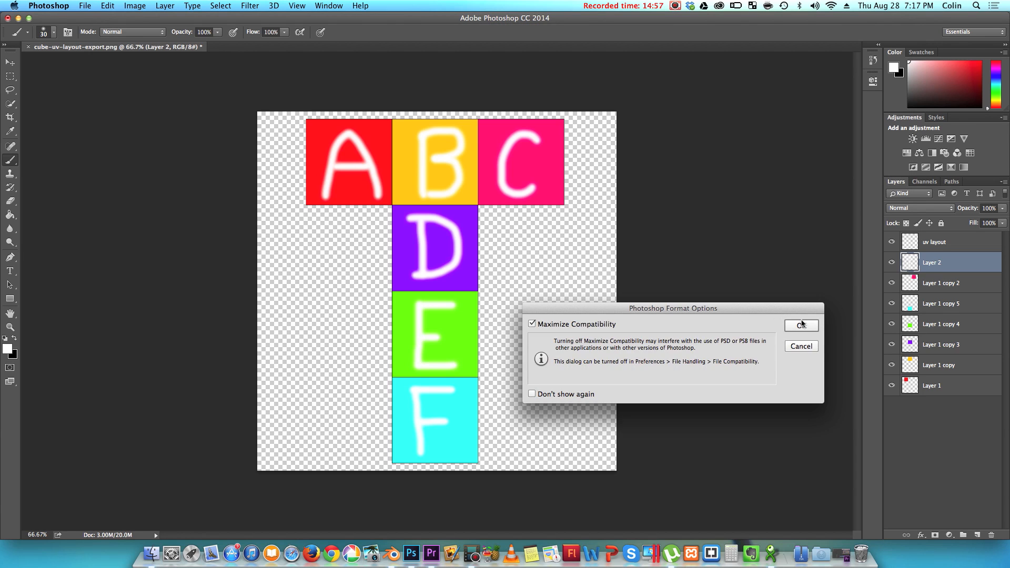
click(801, 326)
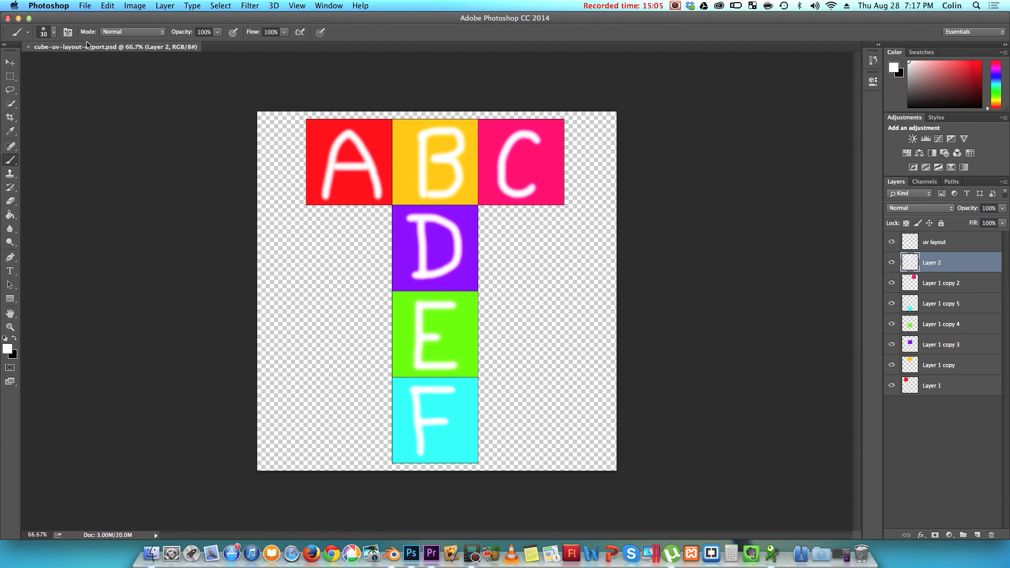
key(h)
click(86, 6)
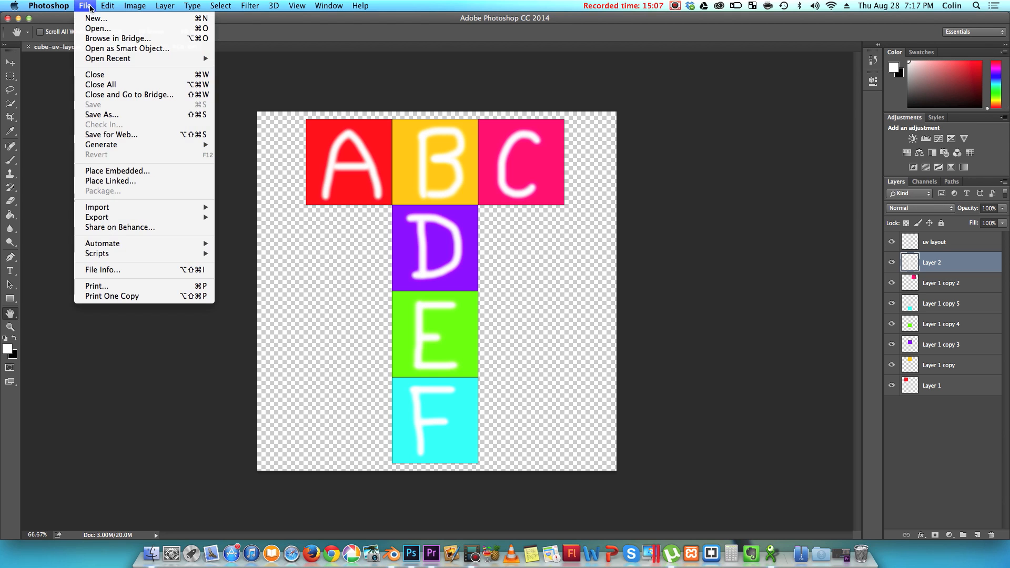
click(105, 115)
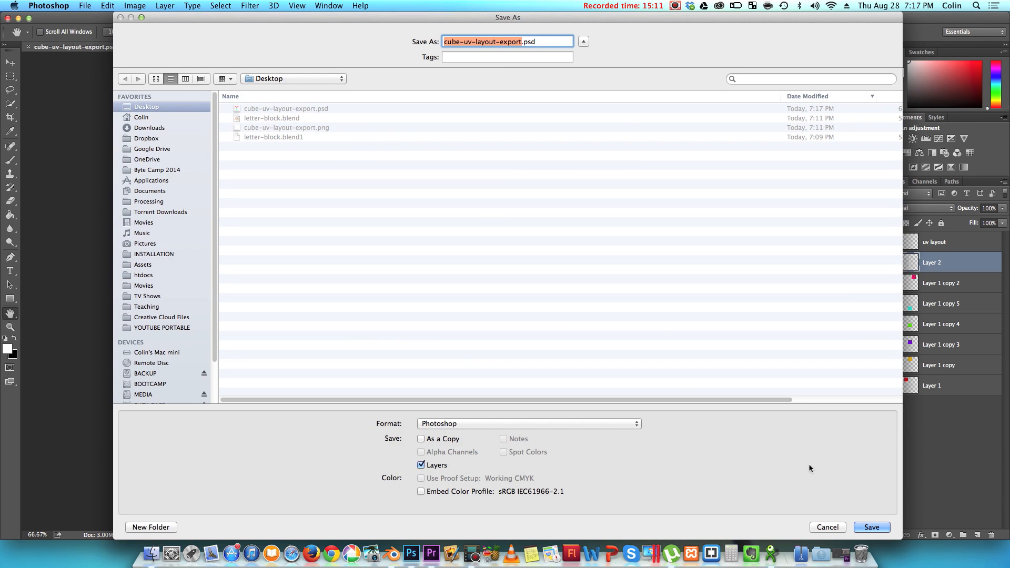
click(828, 527)
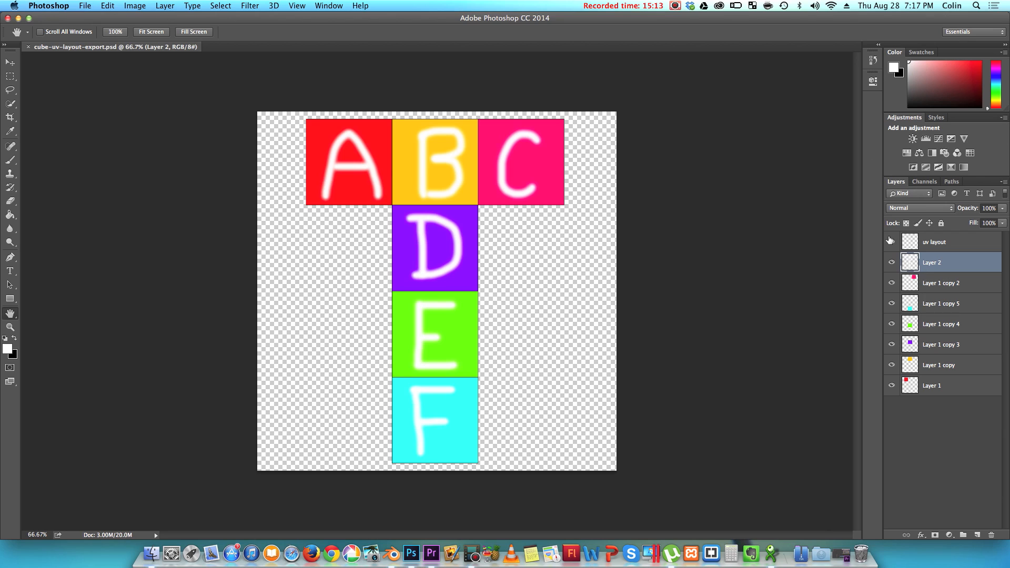
Hide the uv layout layer and save the document
click(891, 242)
click(891, 242)
click(891, 242)
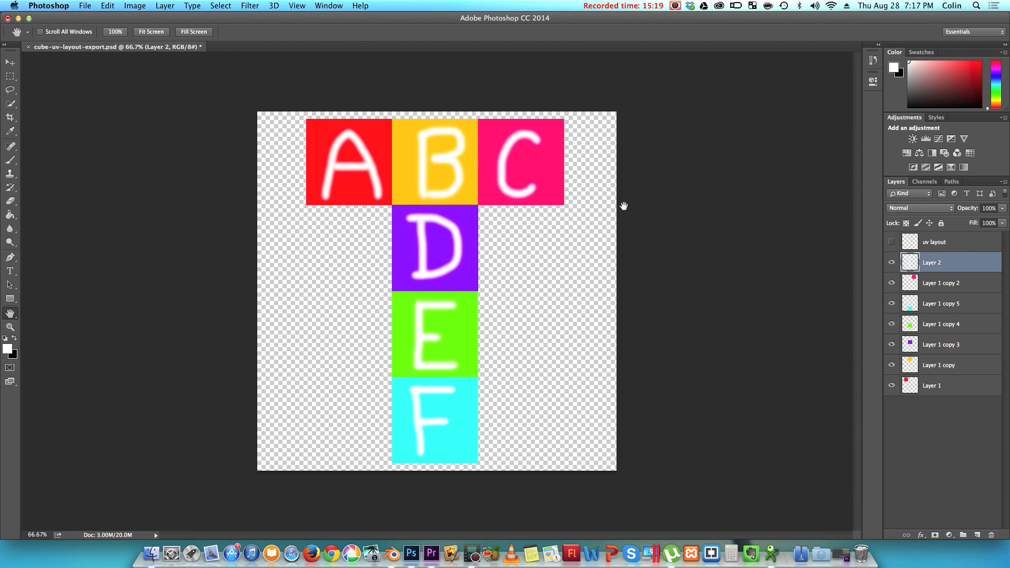
key(super+s)
Save a PNG copy of the texture to the Desktop as cube-diffuse-texture.png
click(85, 6)
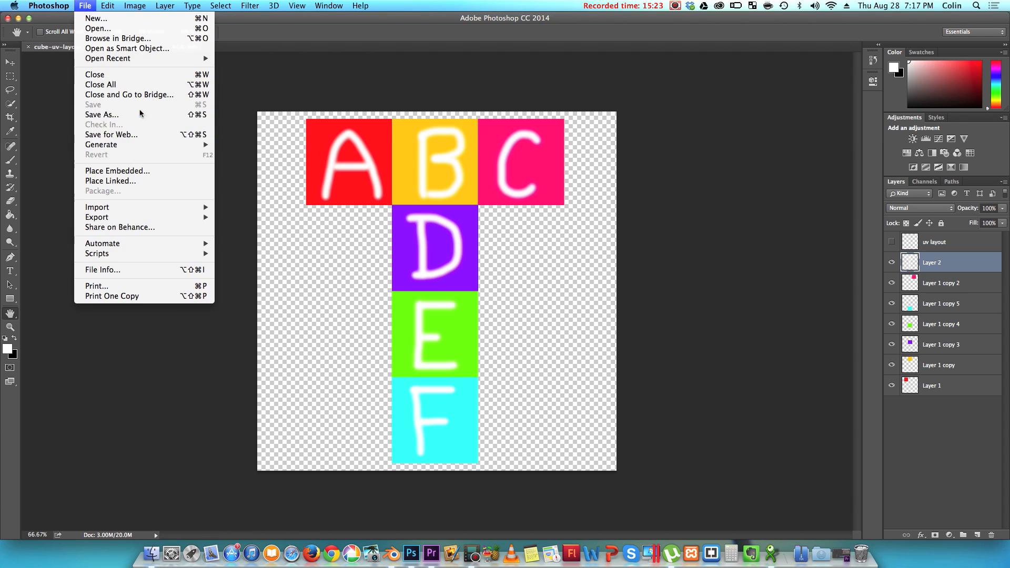
click(140, 115)
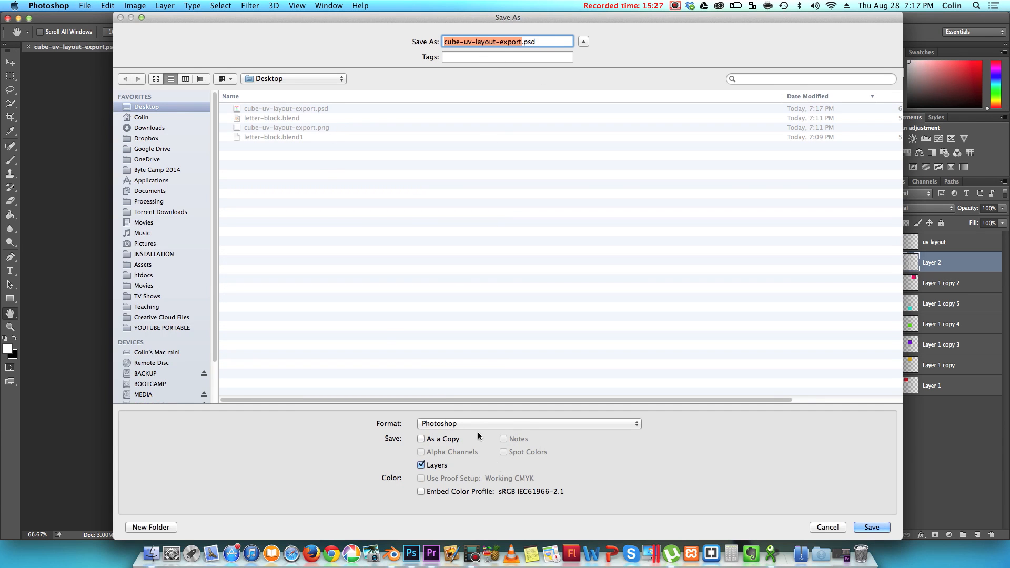
click(465, 424)
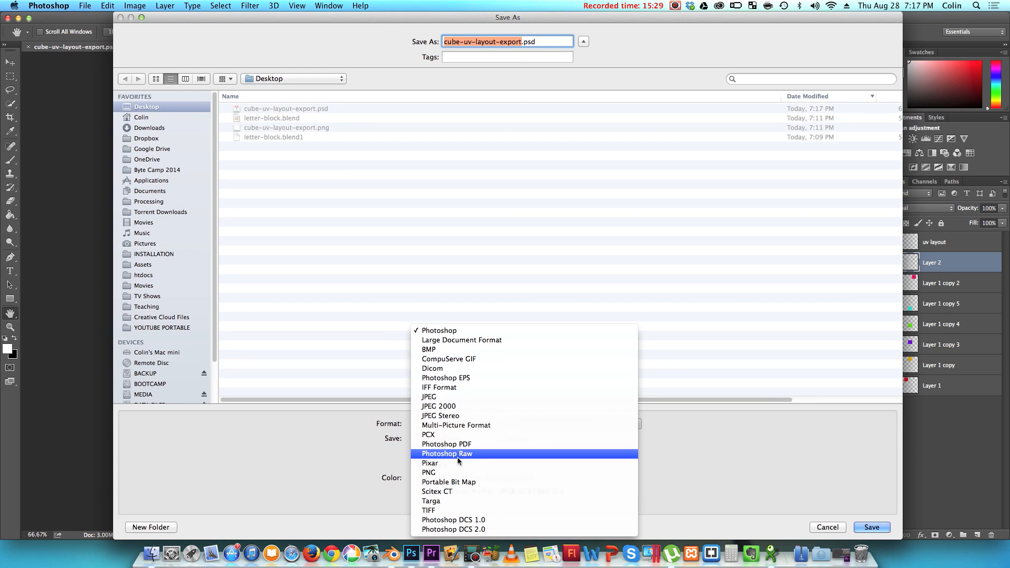
click(459, 473)
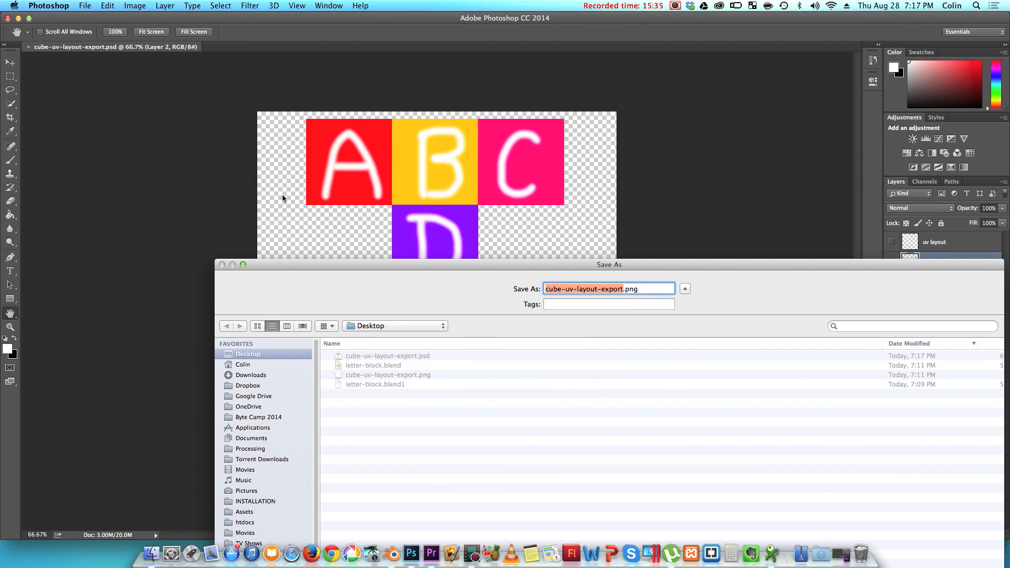
drag(336, 270, 232, 54)
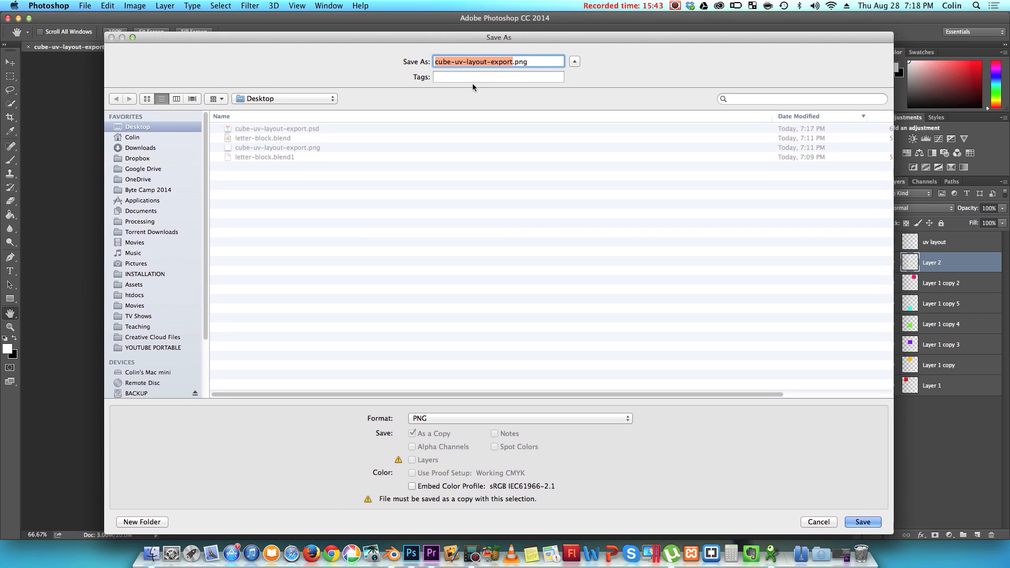
drag(513, 62, 458, 61)
text(diffus)
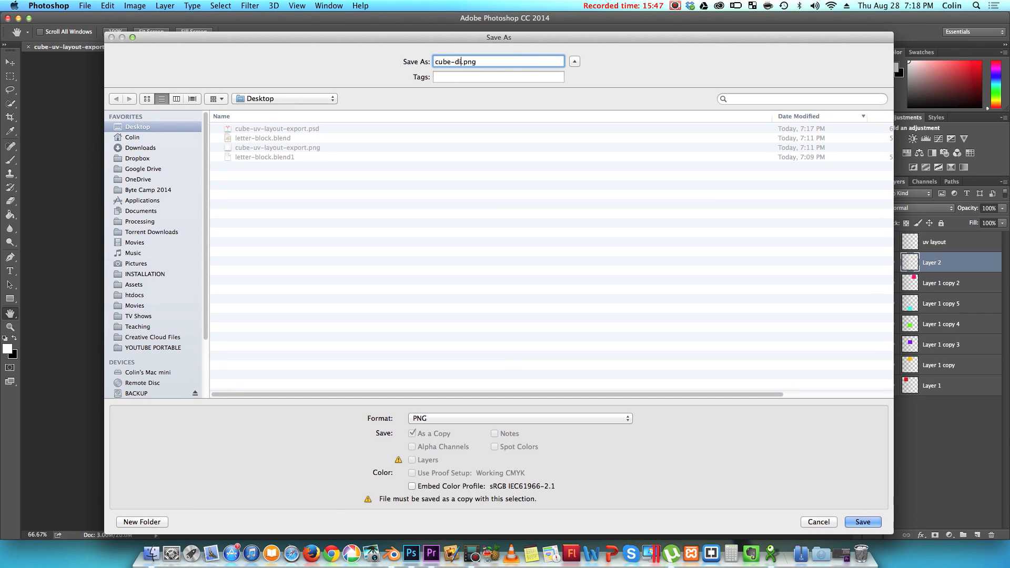
text(e-texture)
click(862, 521)
click(716, 241)
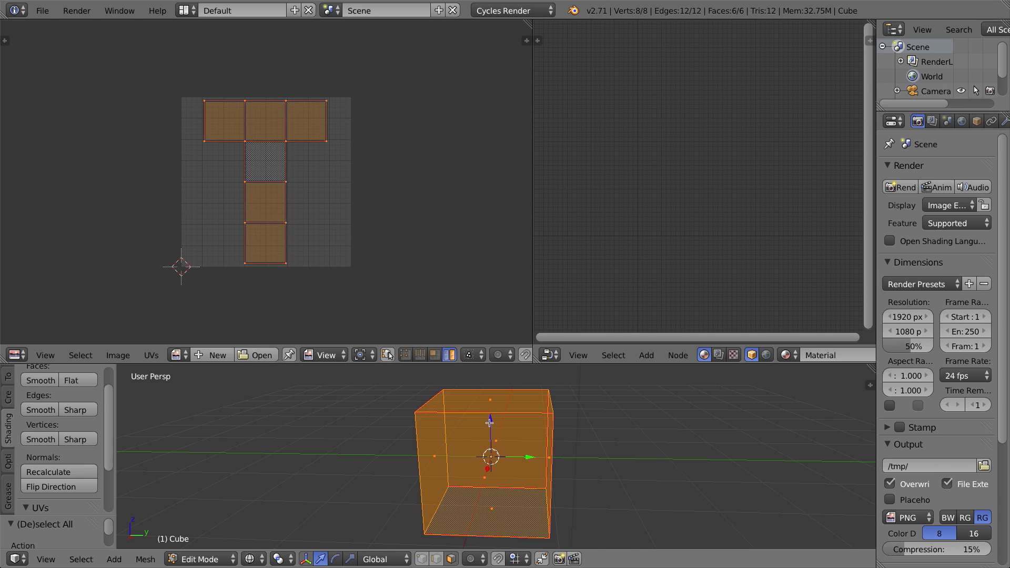
In Blender, return the cube to Object Mode and set the viewport shading to Solid
key(Tab)
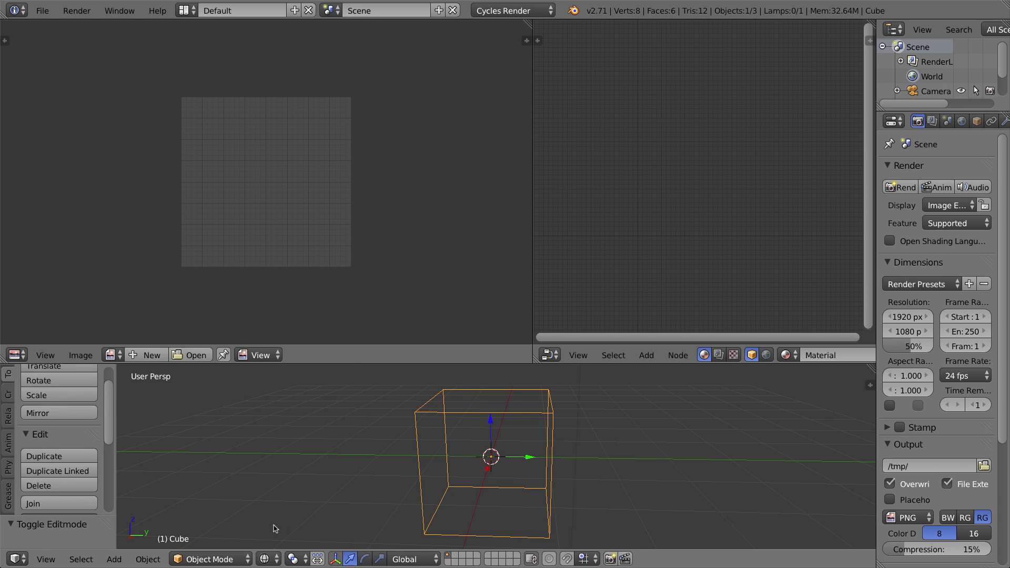
click(268, 559)
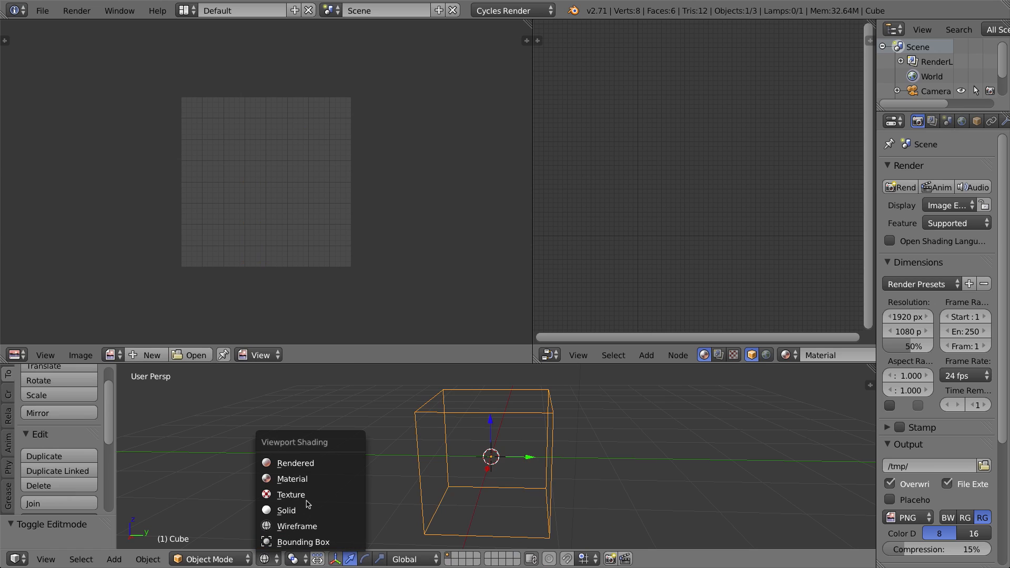
click(293, 511)
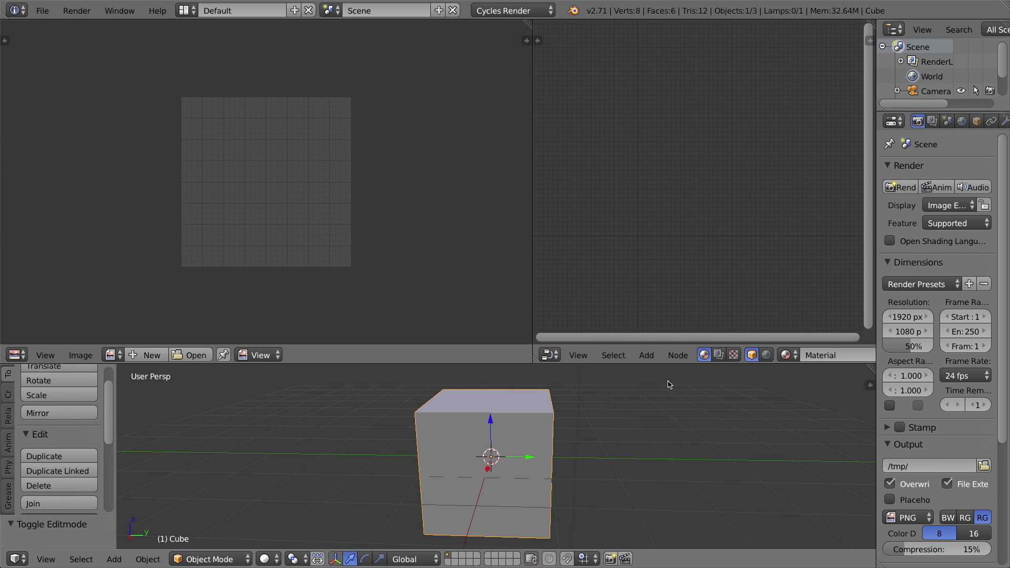
Widen the Properties and Node Editor areas, and rename the cube's material as Cube Texture
drag(874, 164, 786, 161)
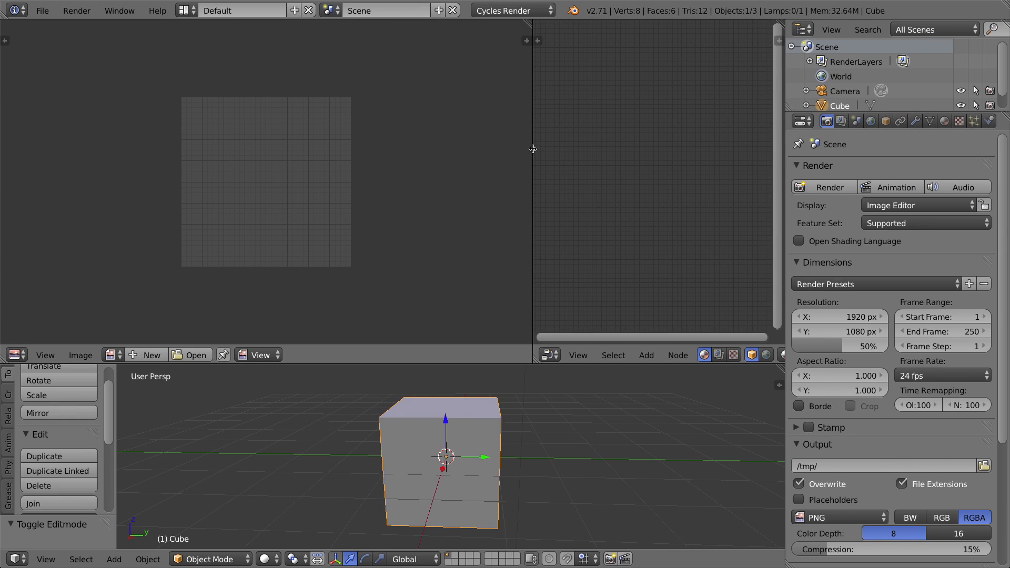
drag(532, 150, 327, 151)
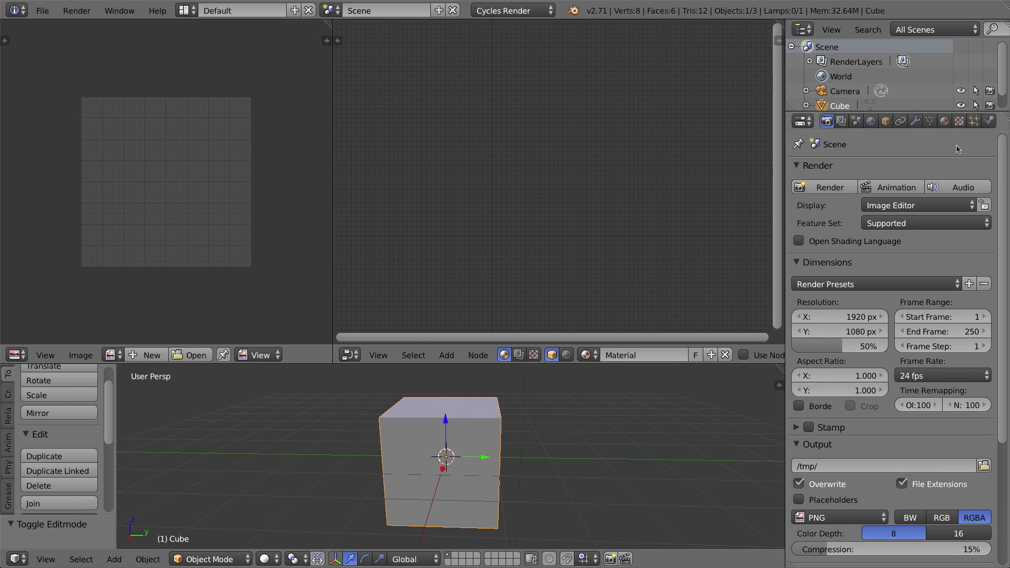
click(944, 121)
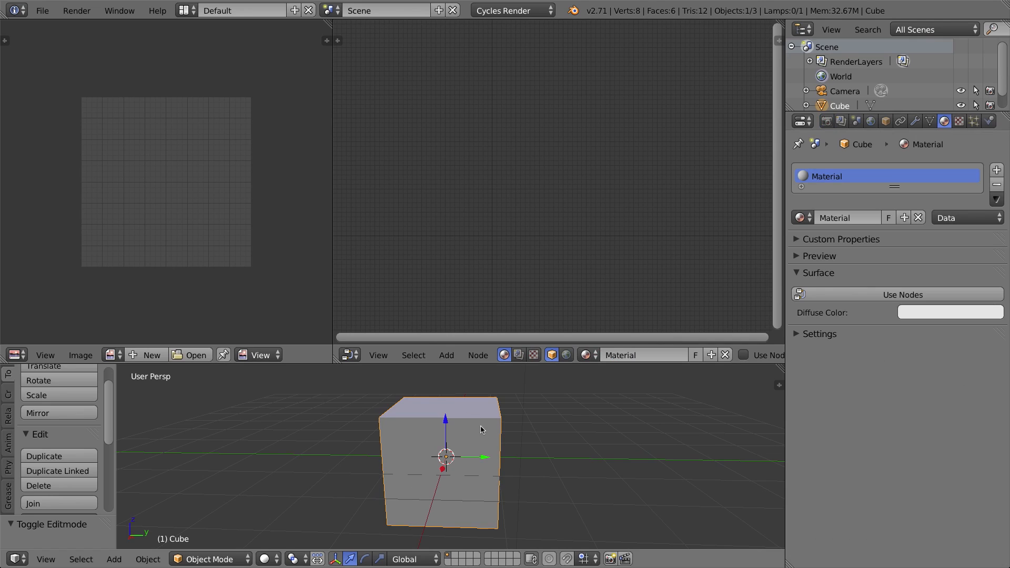
click(849, 217)
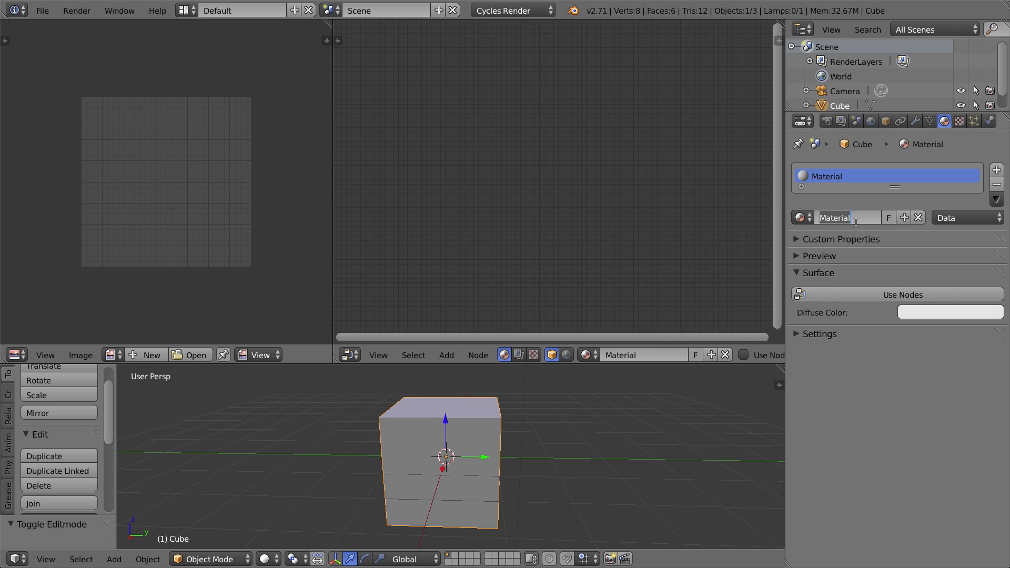
text(Cube Texture)
key(Return)
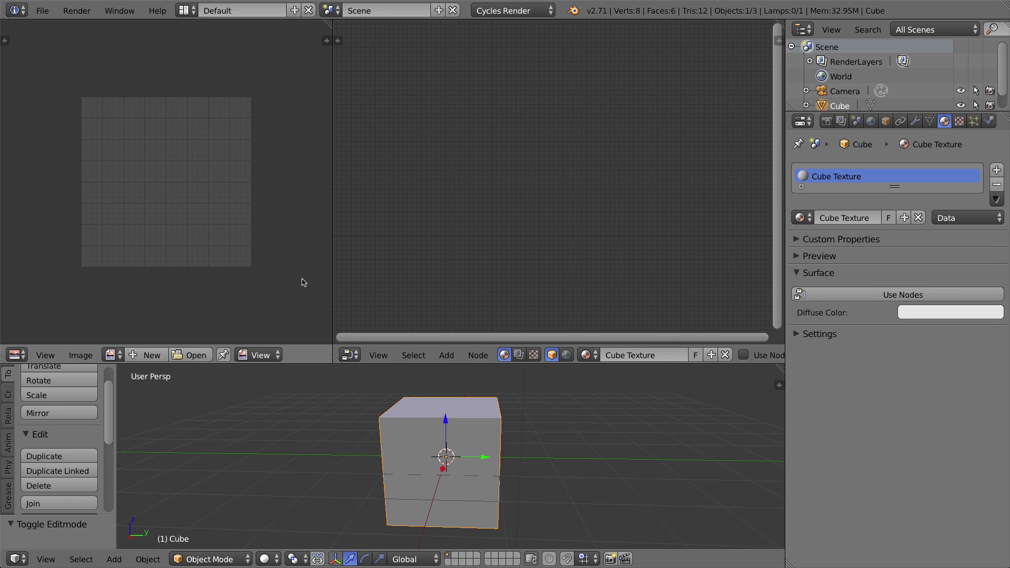
Widen the Node Editor, enable nodes for the Cube Texture material, and reposition the Diffuse BSDF and Material Output nodes
drag(332, 274, 261, 275)
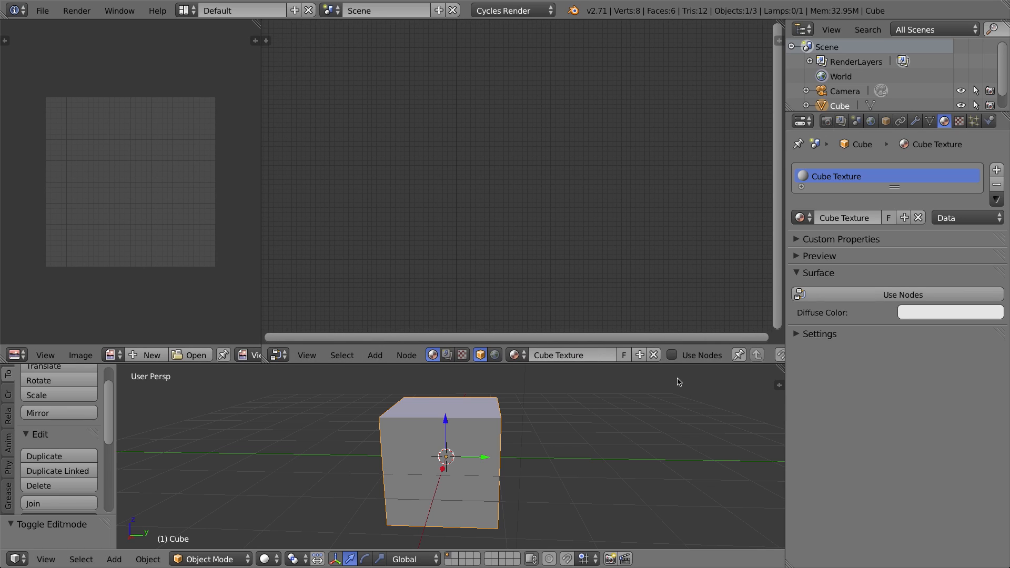
click(671, 355)
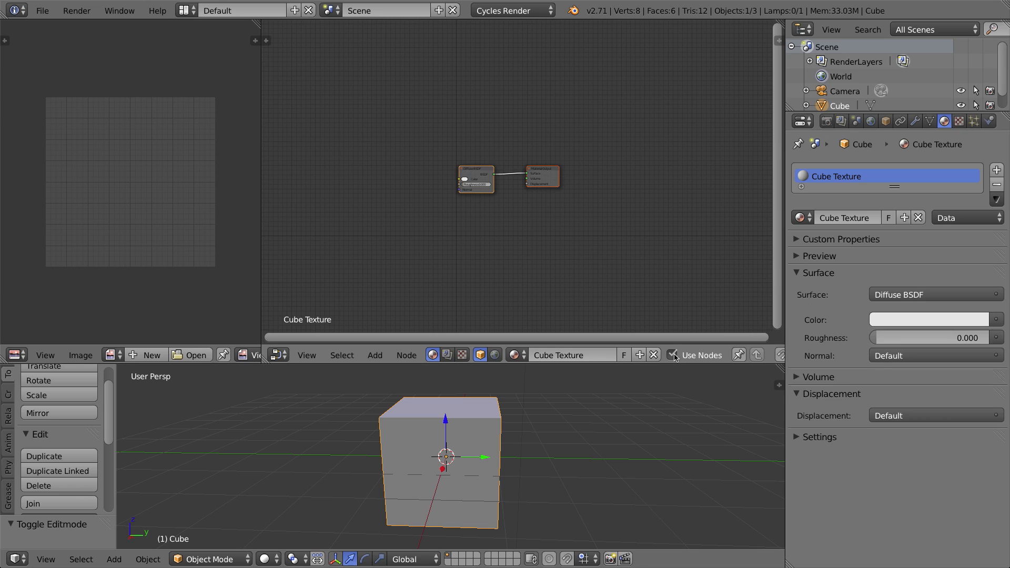
scroll(501, 109, up, 4)
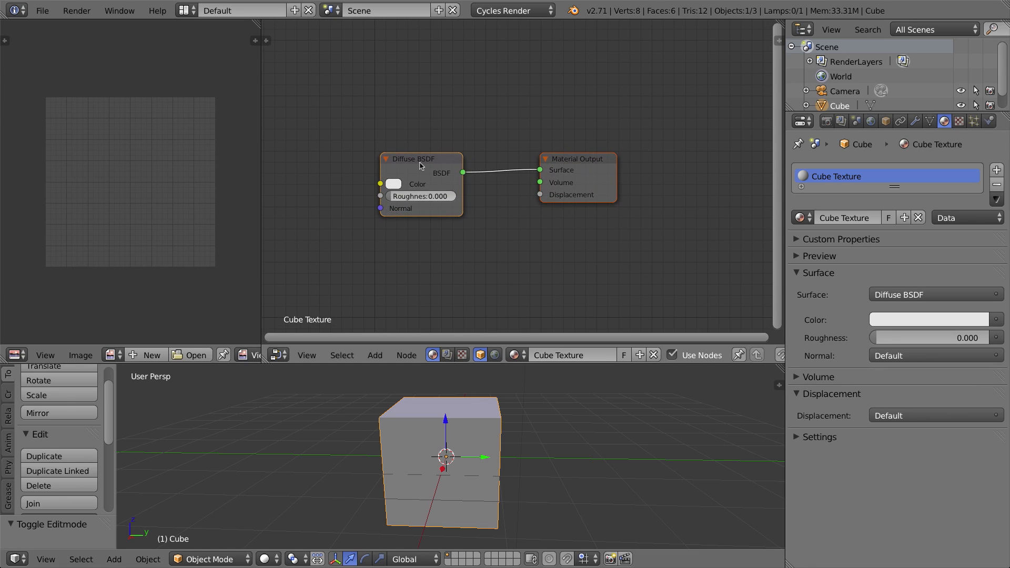
drag(444, 160, 458, 165)
drag(589, 159, 600, 158)
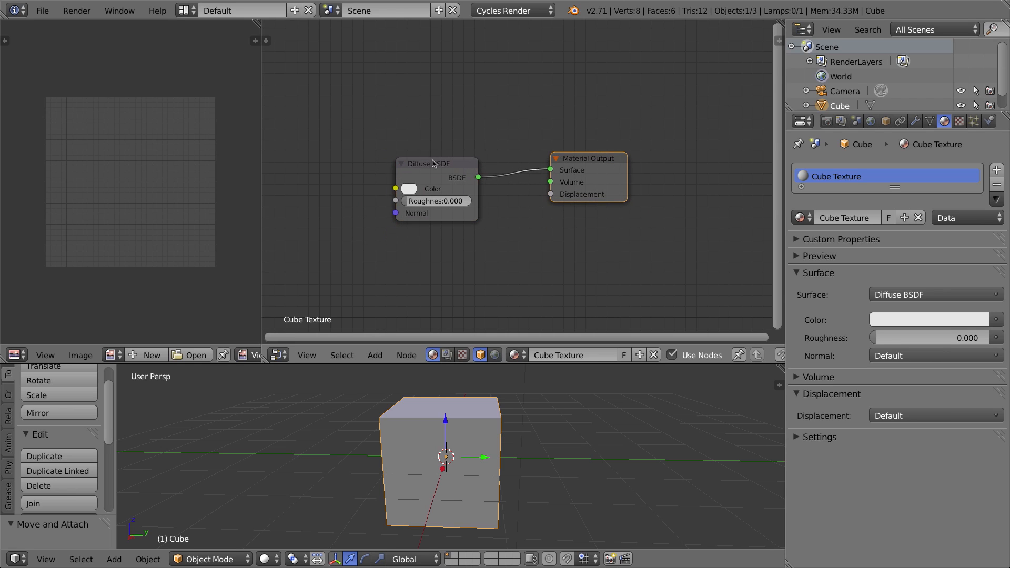
middle_drag(424, 184, 534, 178)
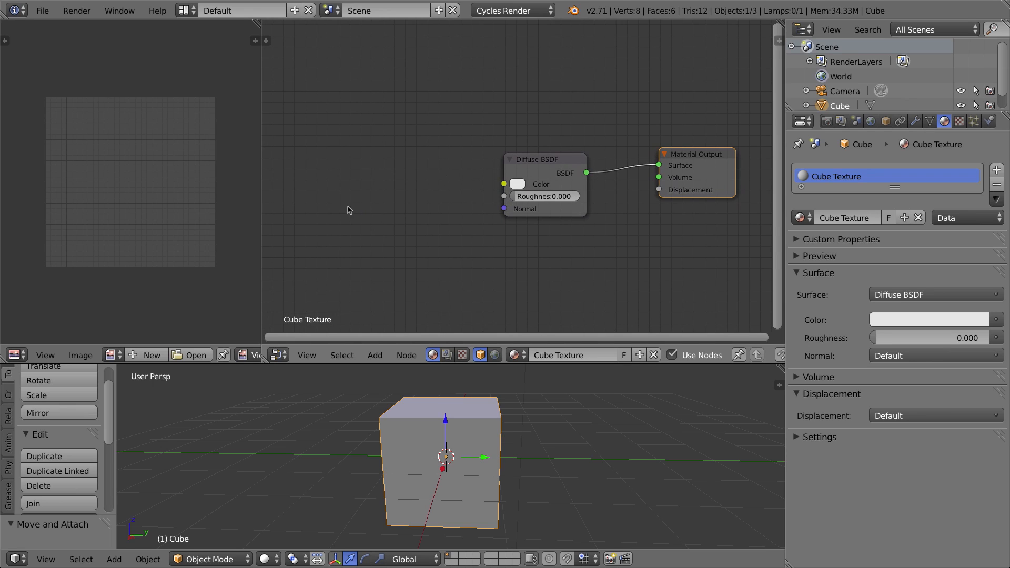
Add an Image Texture node before the Diffuse BSDF node in the material's node tree
key(shift+a)
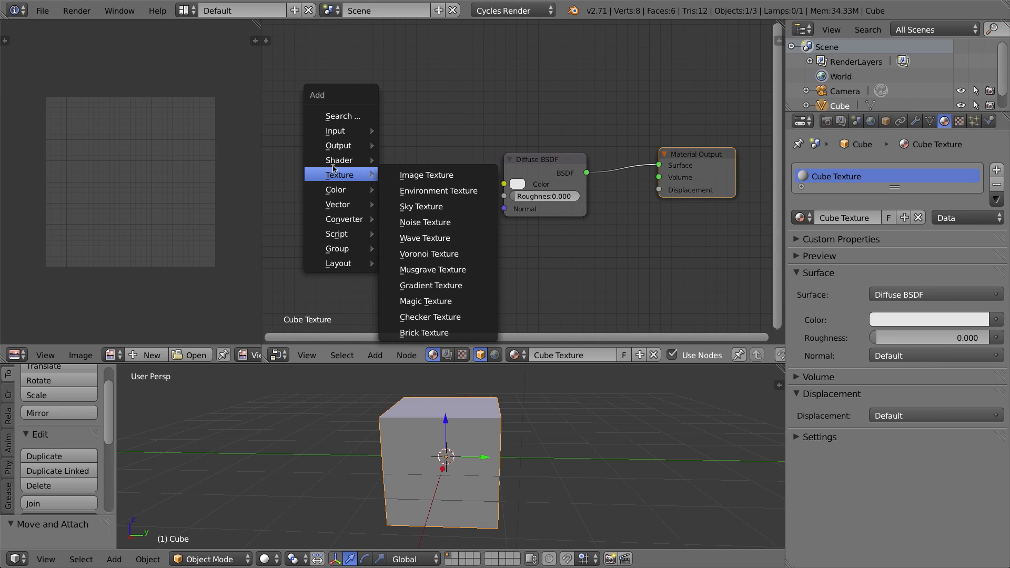
mouse_move(345, 178)
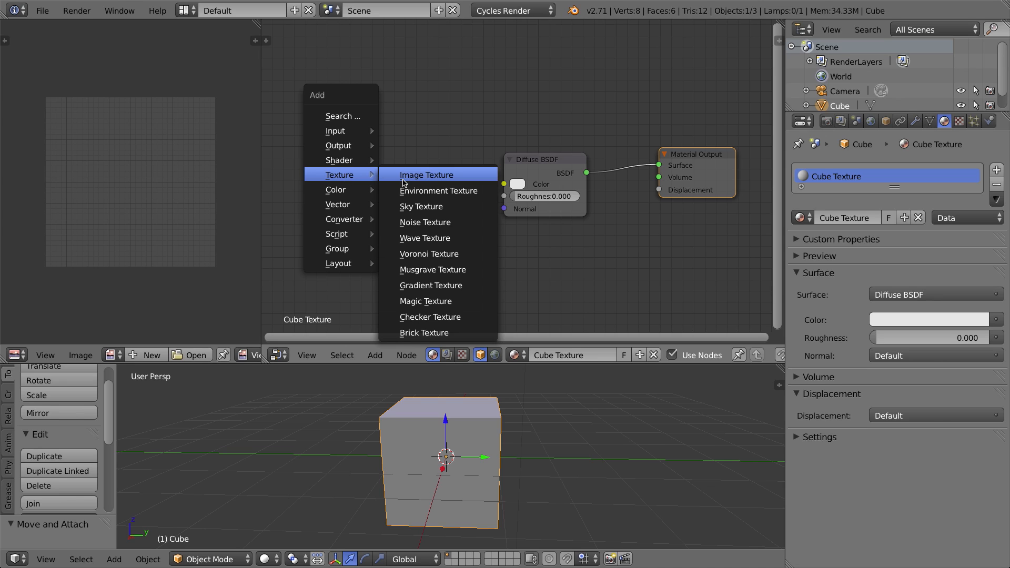
click(409, 180)
click(360, 190)
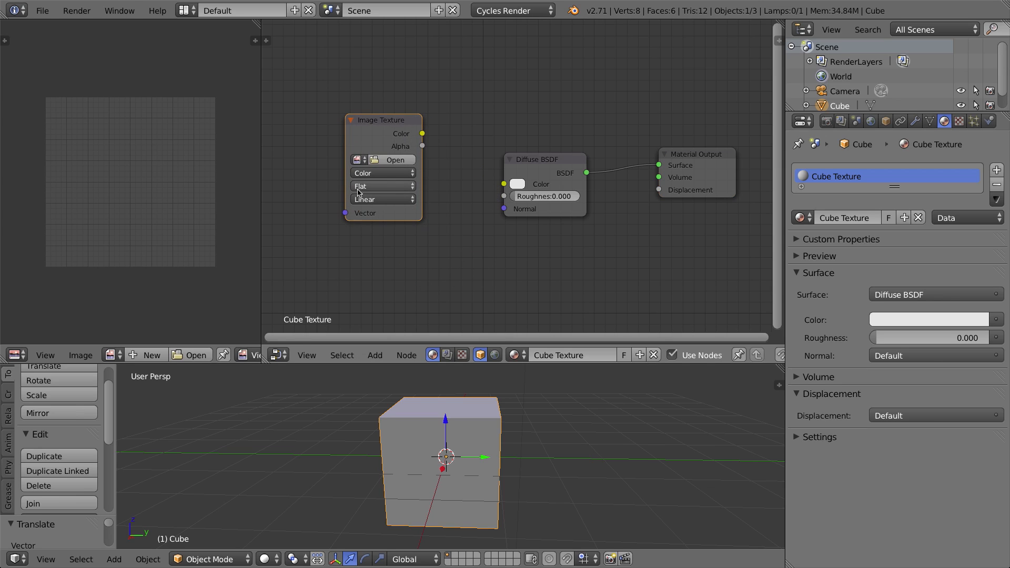
Load cube-diffuse-texture.png from the Desktop into the Image Texture node and connect its Color output to the Diffuse BSDF Color input
click(383, 161)
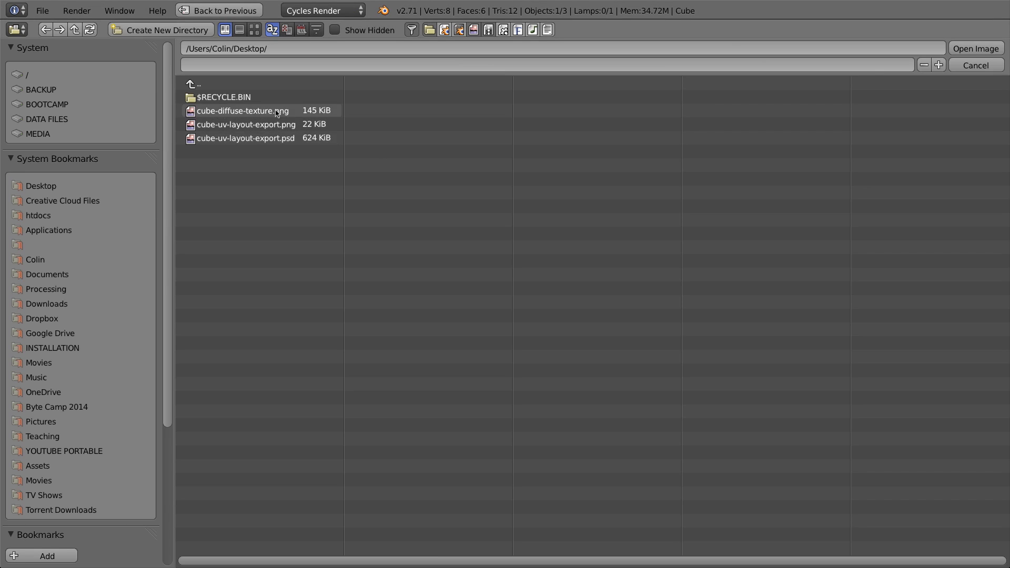
click(252, 112)
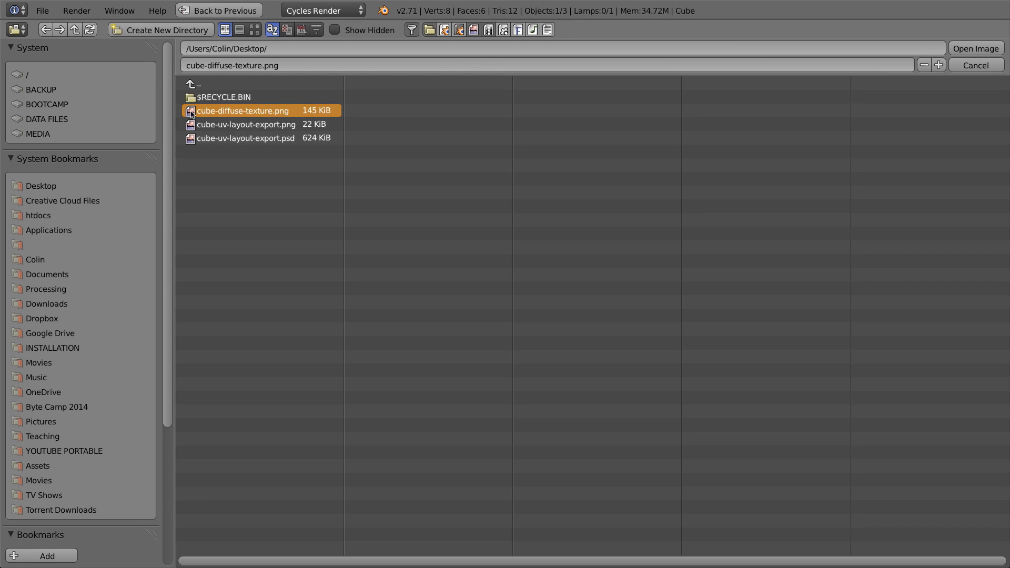
click(977, 49)
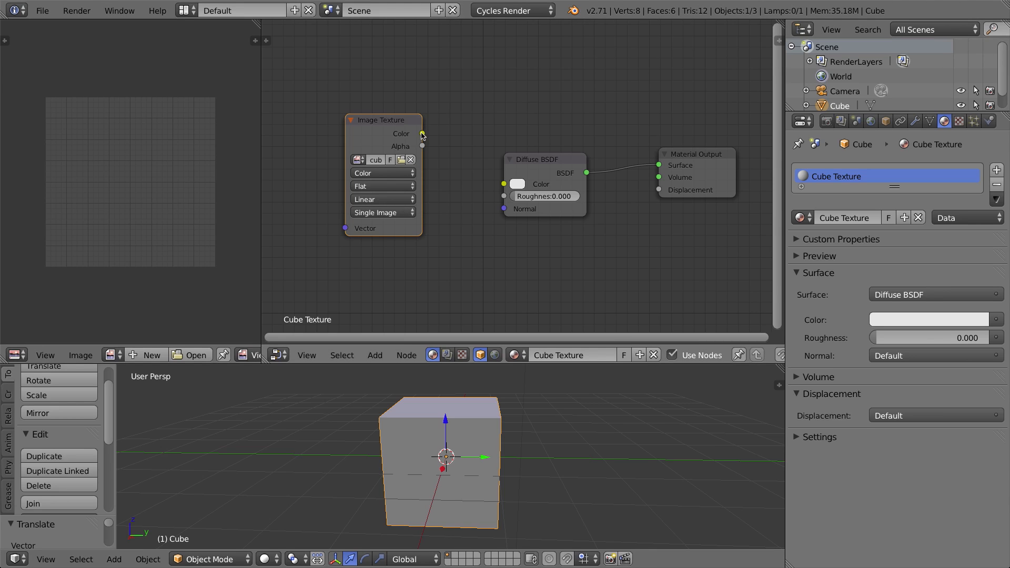
drag(422, 135, 505, 188)
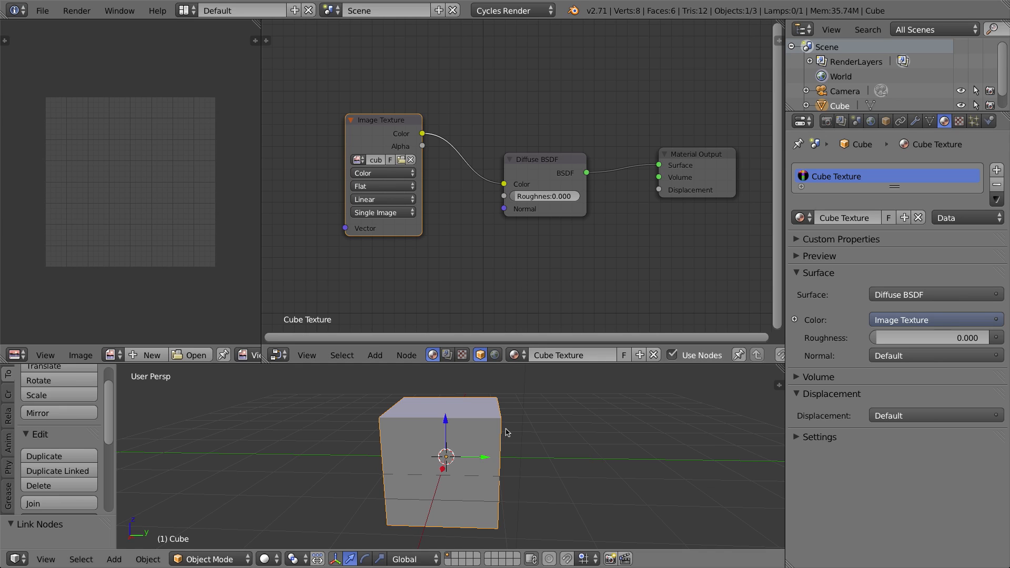
Enlarge the 3D view and set its viewport shading to Material to check the textured cube from several sides
drag(502, 362, 503, 272)
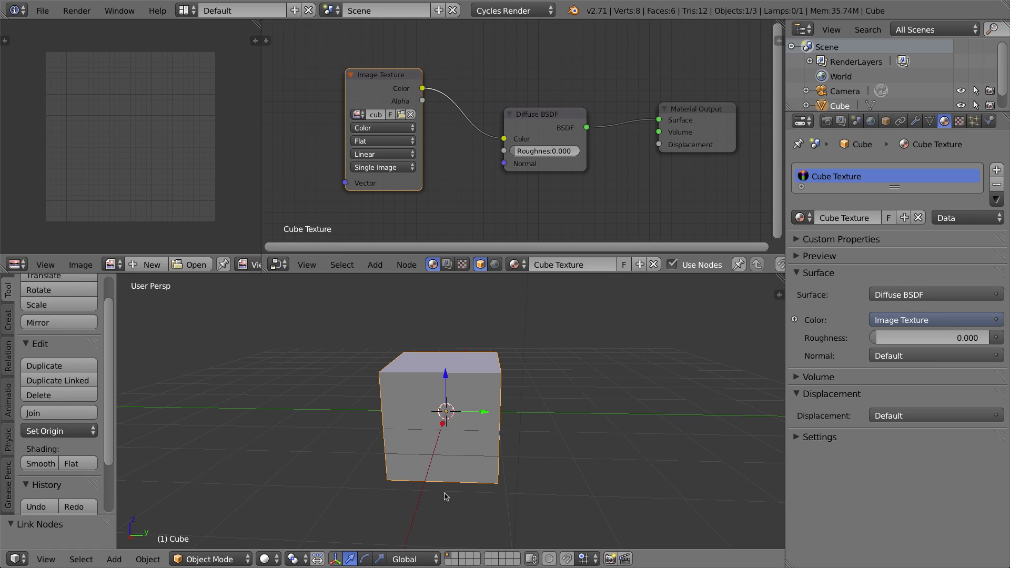
click(269, 560)
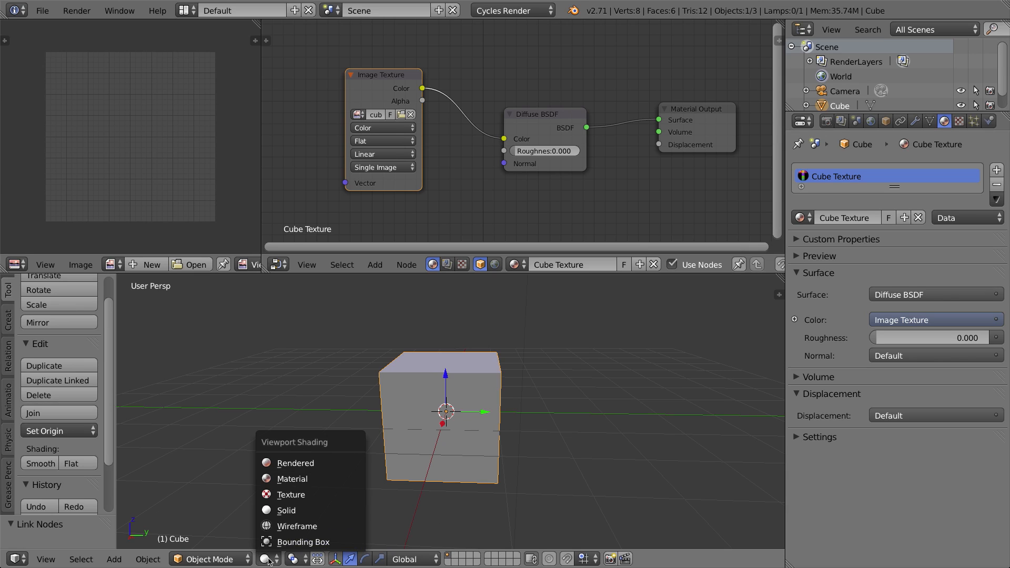
click(304, 480)
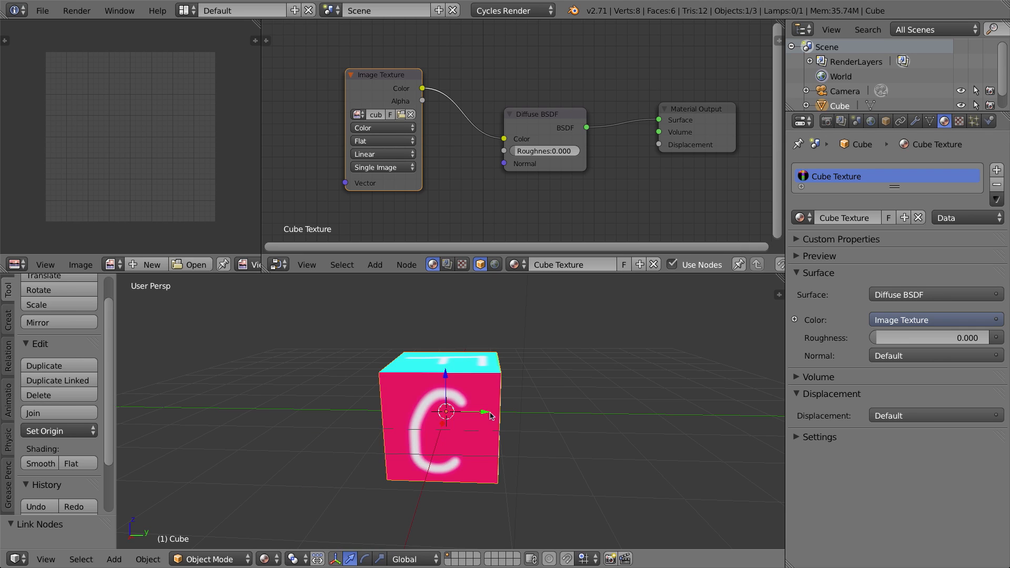
middle_drag(562, 411, 381, 410)
middle_drag(562, 408, 365, 409)
middle_drag(598, 415, 618, 432)
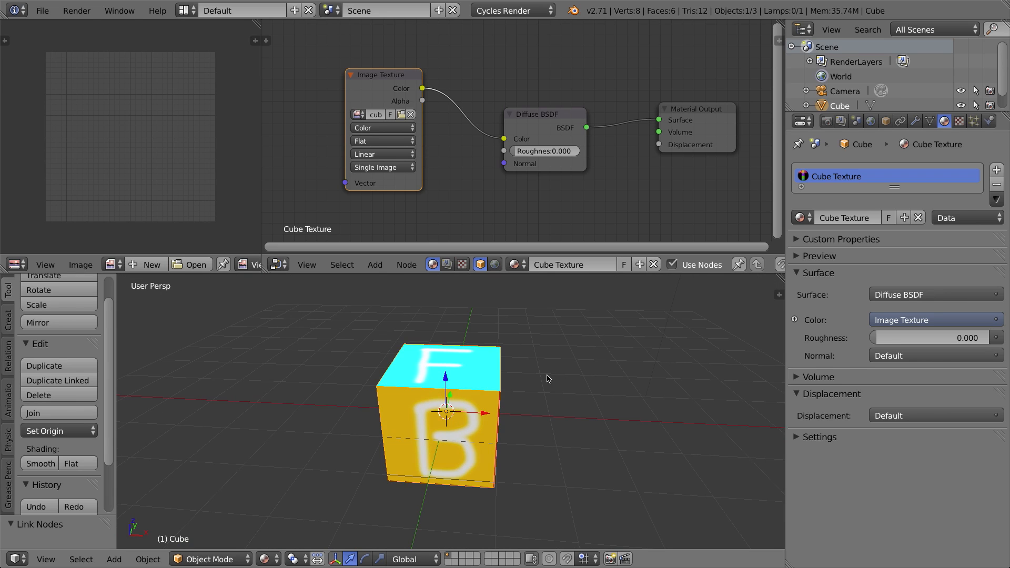
middle_drag(550, 382, 473, 355)
middle_drag(564, 382, 478, 415)
middle_drag(527, 456, 536, 433)
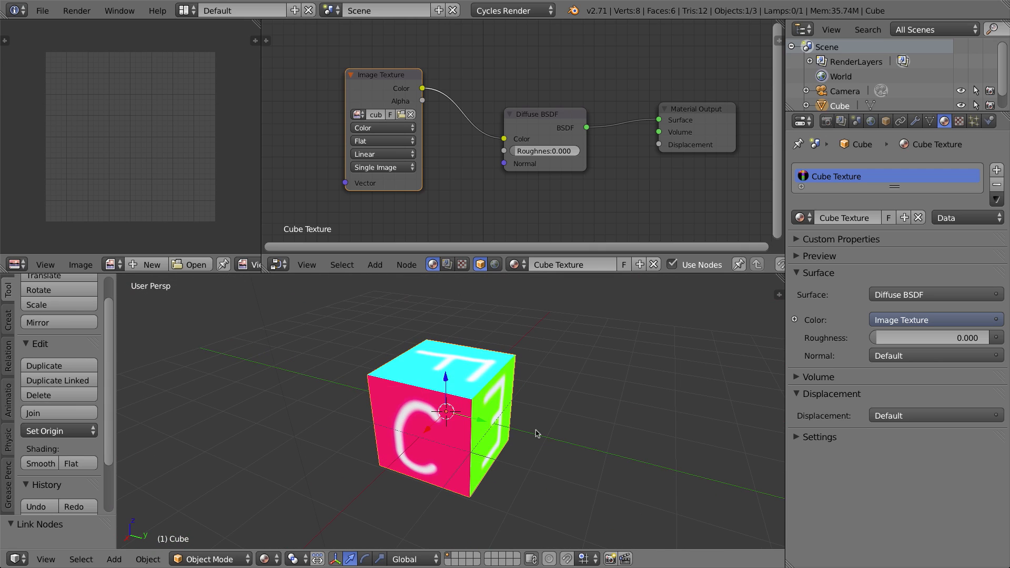
Put the cube in Edit Mode, widen the UV editor, and show cube-diffuse-texture.png behind the unwrapped faces
key(Tab)
scroll(155, 125, up, 1)
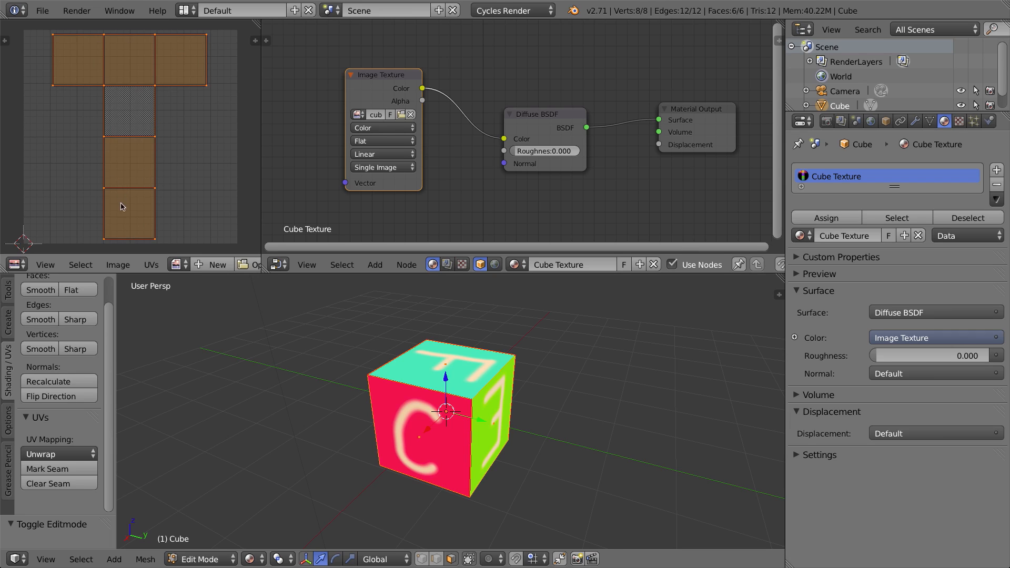
drag(261, 173, 409, 173)
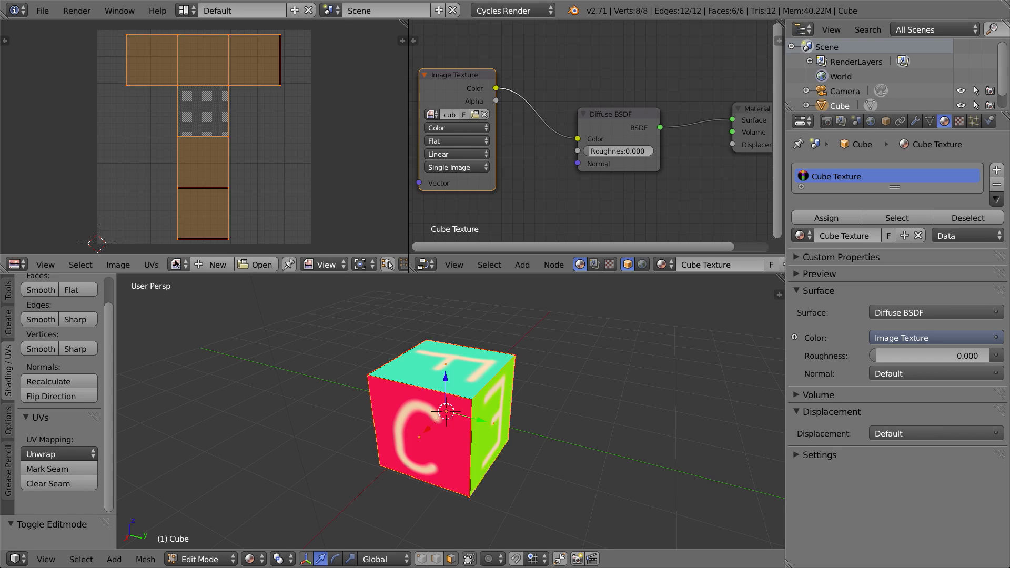
click(179, 265)
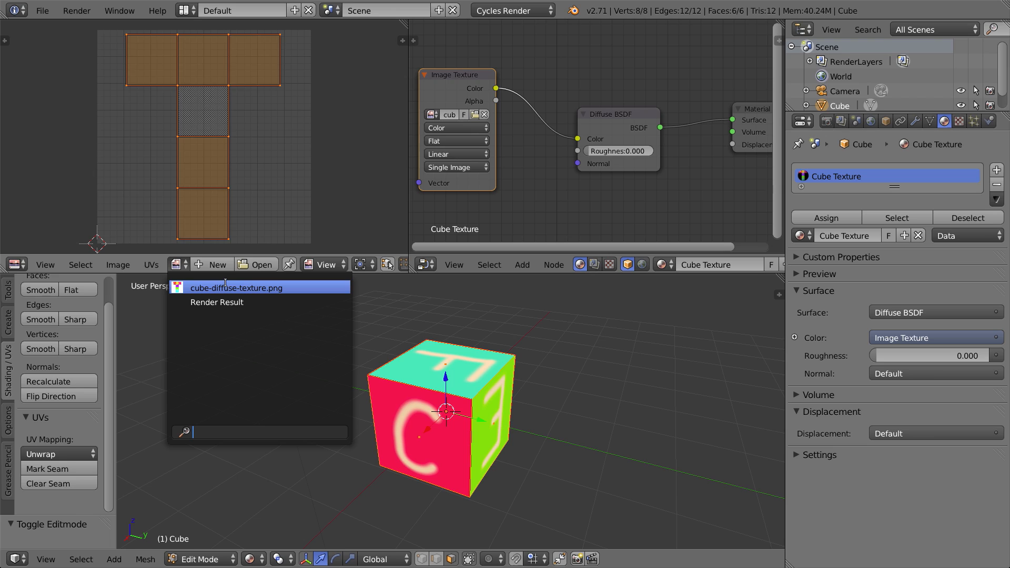
click(194, 287)
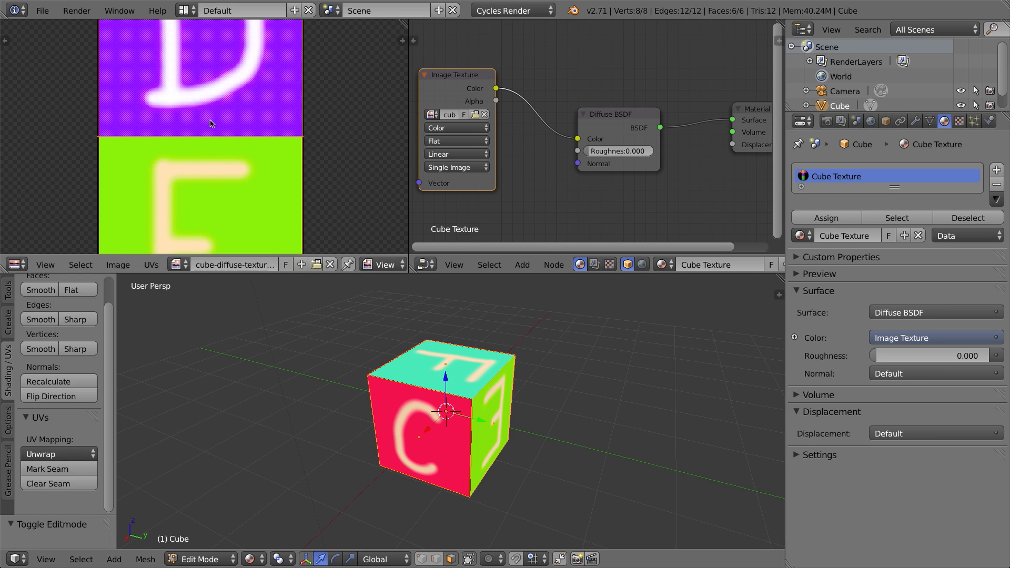
scroll(212, 125, down, 5)
scroll(212, 124, up, 5)
scroll(212, 125, down, 5)
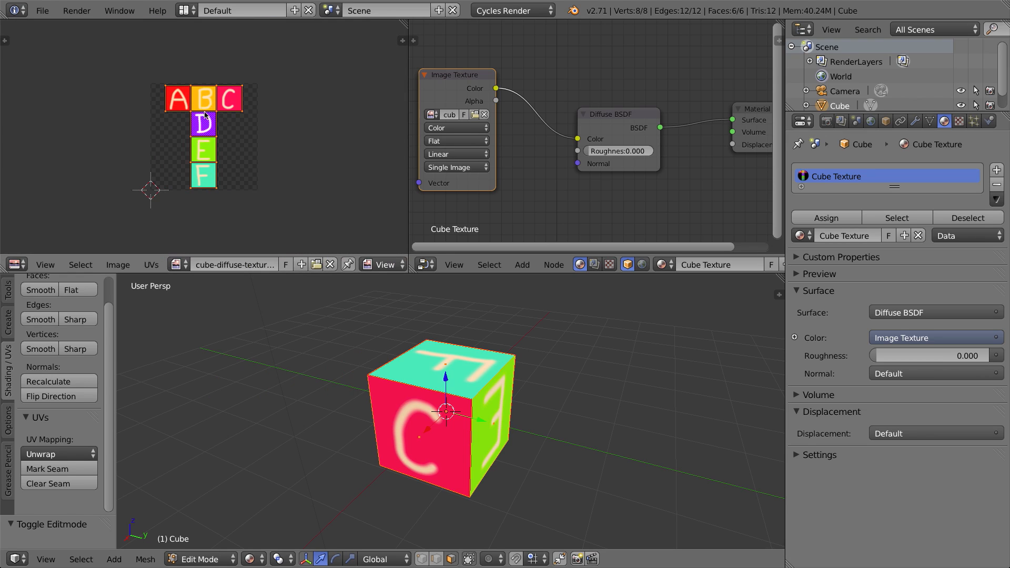
scroll(203, 137, up, 2)
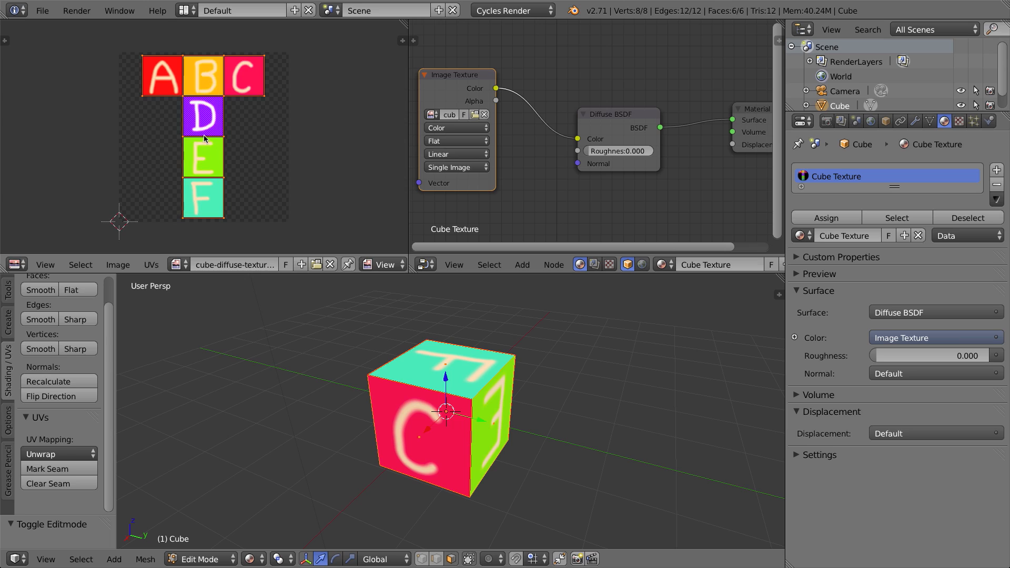
Compare the orientation of the letters on the cube's faces with the texture in the UV layout
middle_drag(422, 374, 444, 363)
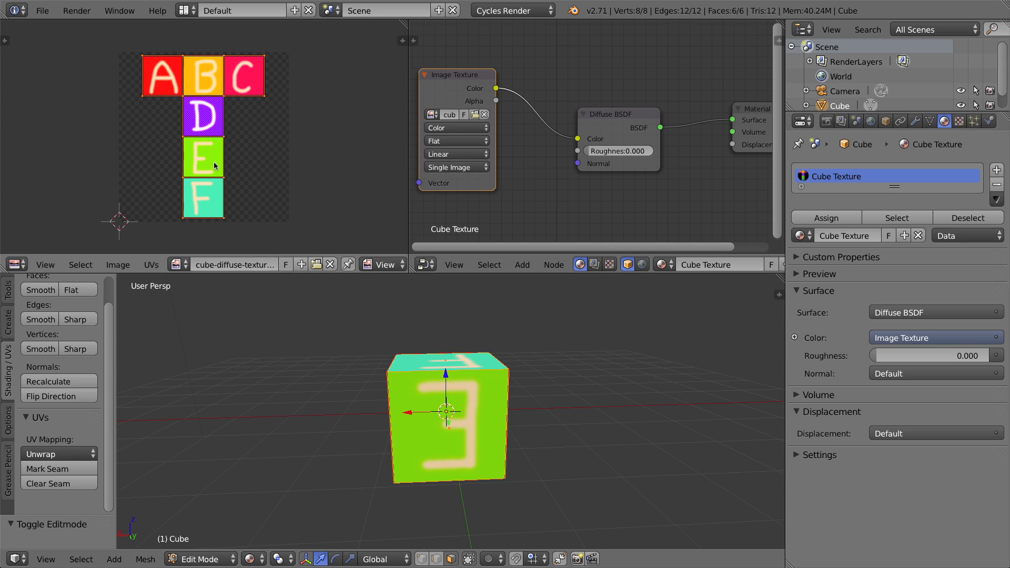
mouse_move(466, 423)
middle_down()
mouse_move(507, 463)
mouse_move(461, 419)
mouse_move(457, 427)
middle_up()
scroll(457, 427, down, 1)
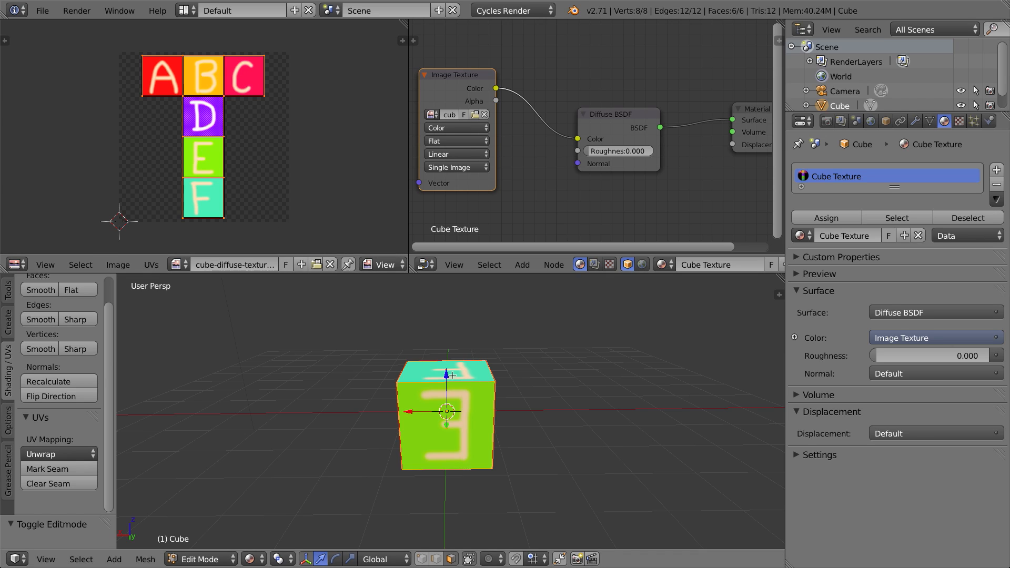
middle_drag(436, 374, 497, 398)
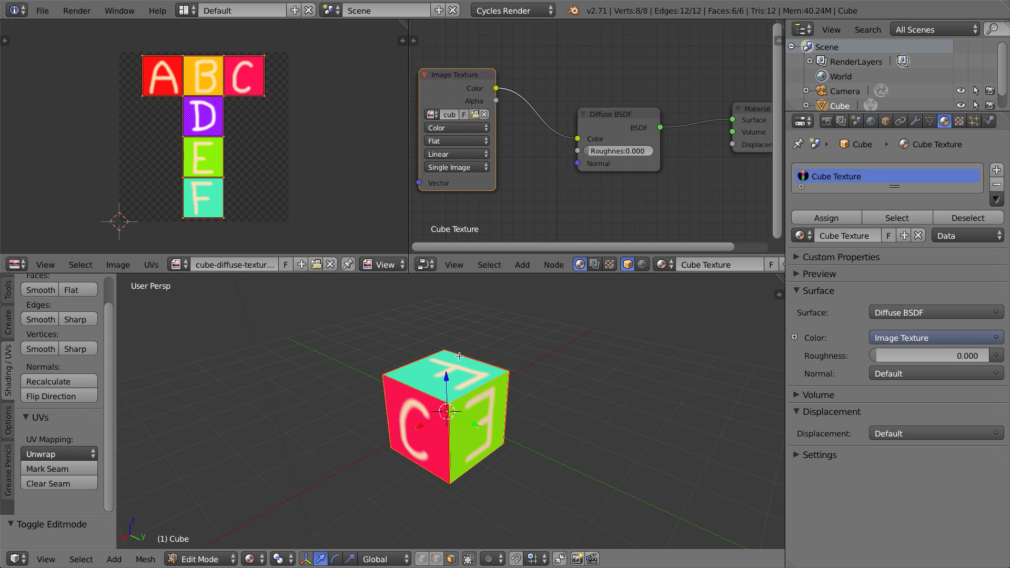
middle_drag(510, 420, 468, 363)
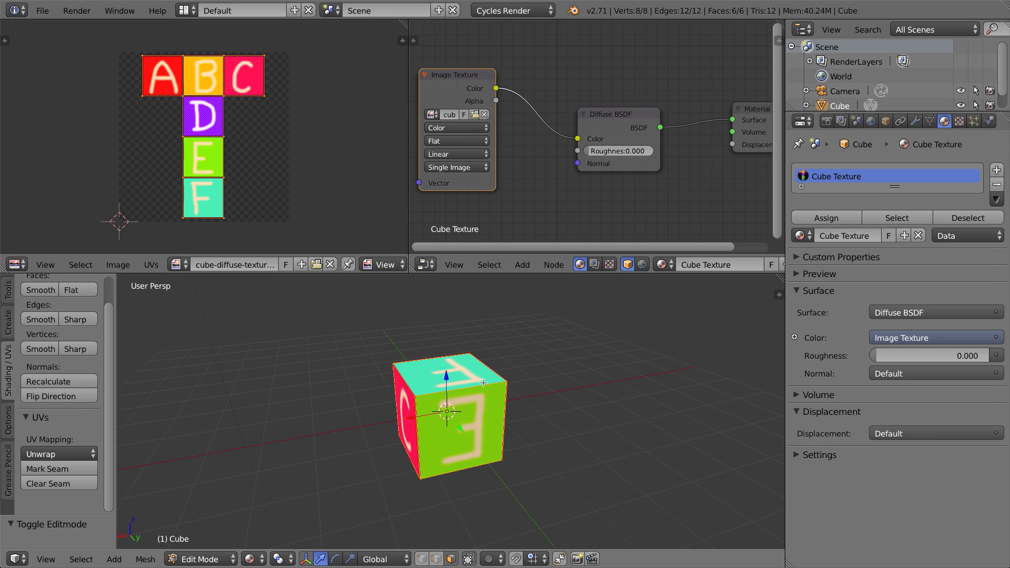
mouse_move(495, 382)
middle_down()
mouse_move(478, 361)
mouse_move(500, 370)
middle_up()
scroll(527, 361, up, 1)
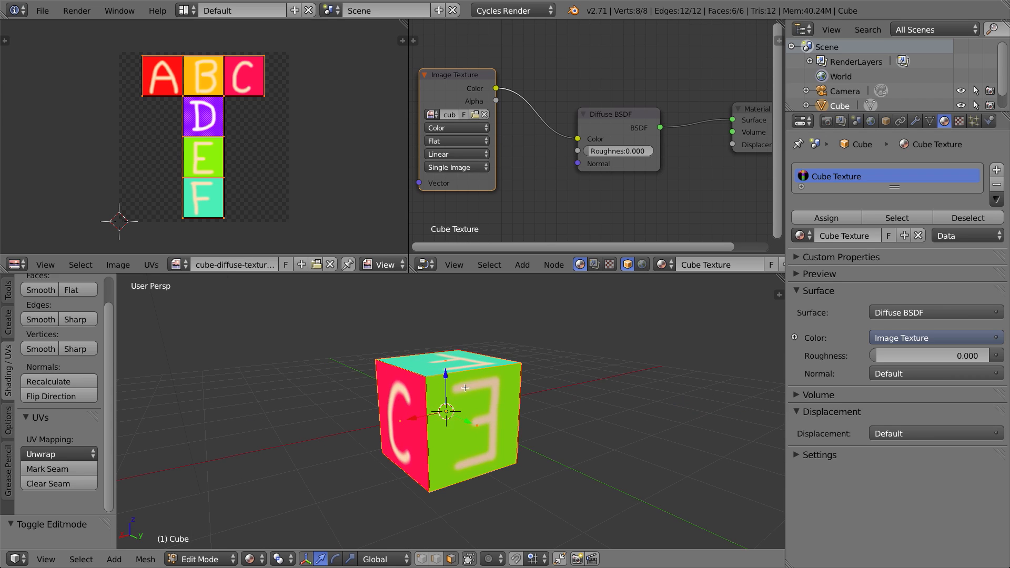
Return the cube to Object Mode and unlink cube-diffuse-texture.png from the UV editor
key(Tab)
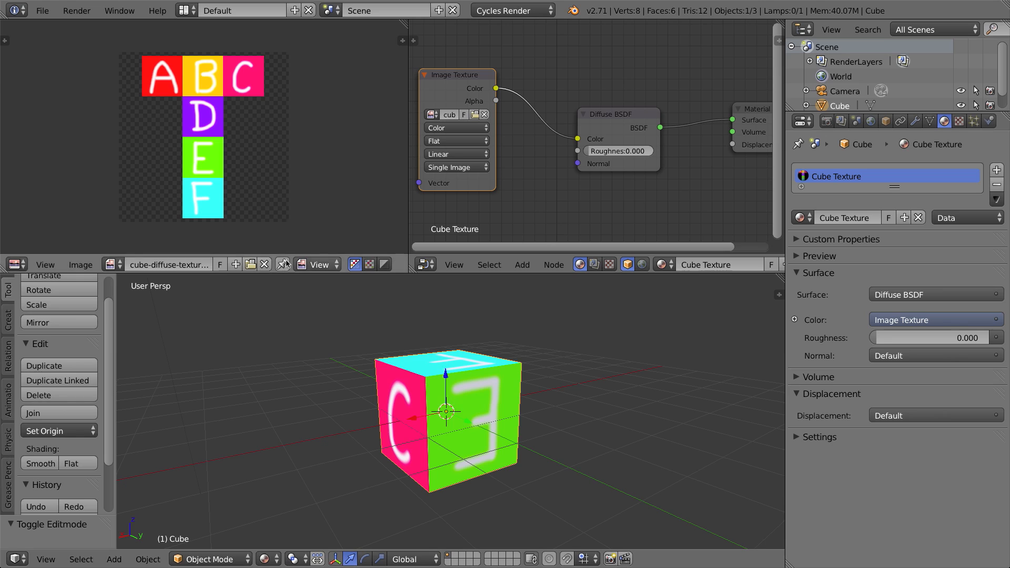
click(265, 265)
key(Tab)
key(Tab)
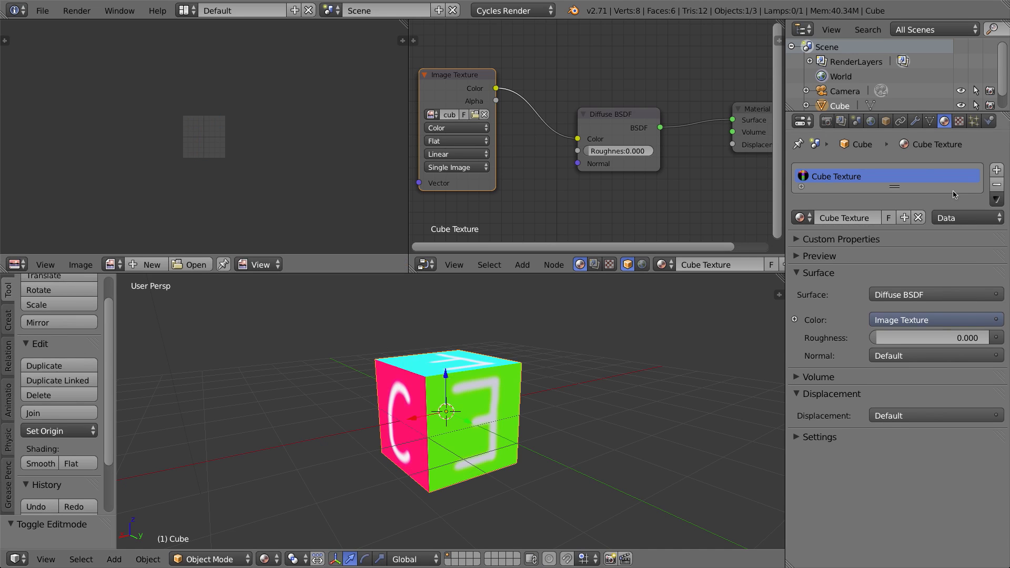
Add a Subdivision Surface modifier with 2 view subdivisions to the cube and apply smooth shading to it
click(915, 121)
click(887, 172)
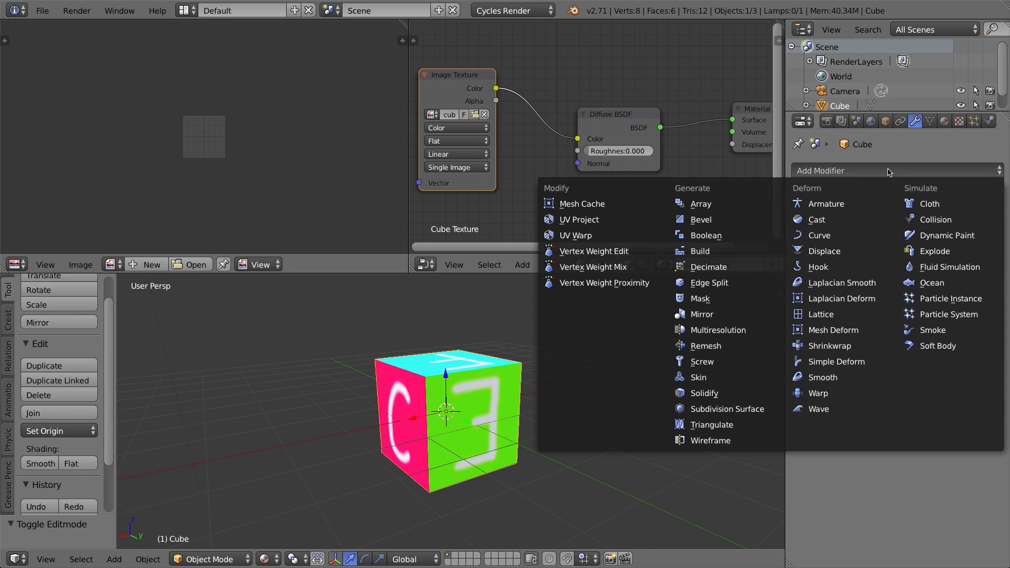
click(732, 410)
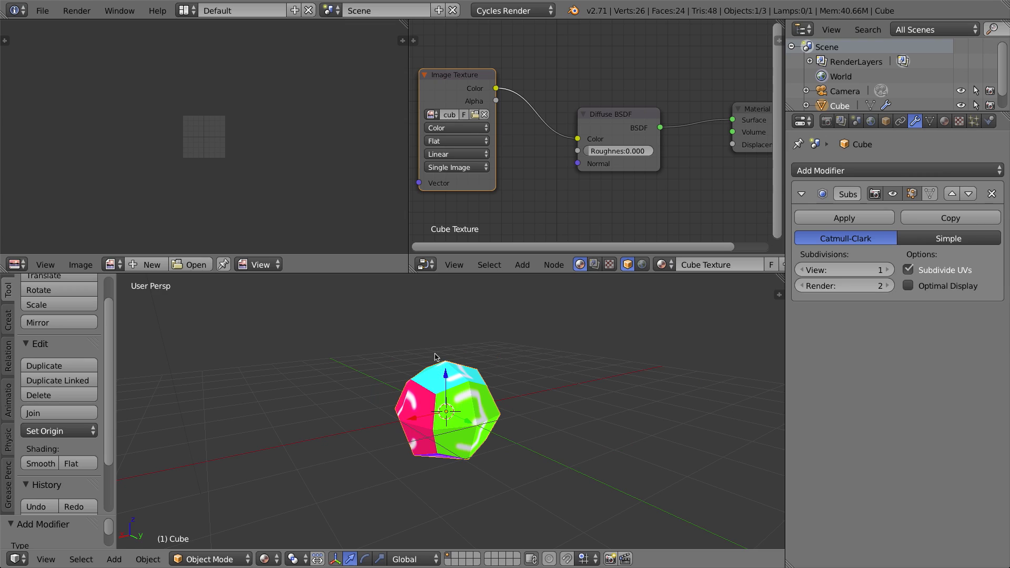
click(889, 269)
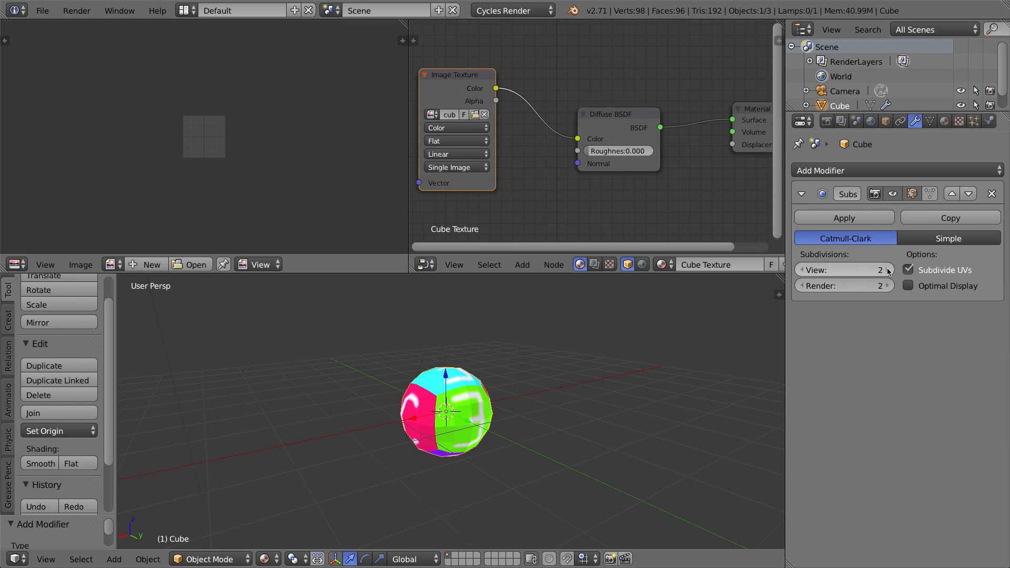
click(33, 466)
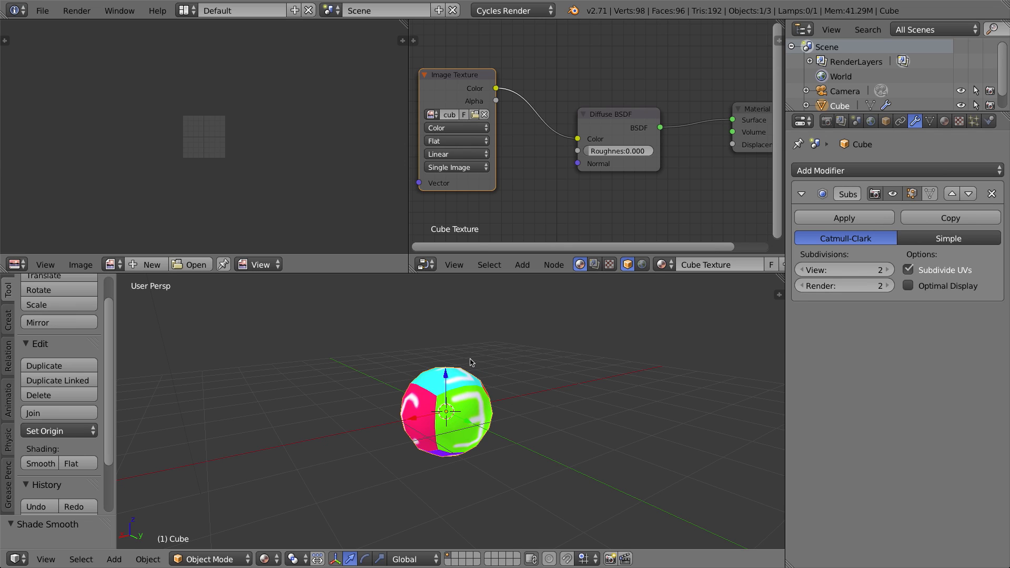
middle_drag(492, 369, 463, 367)
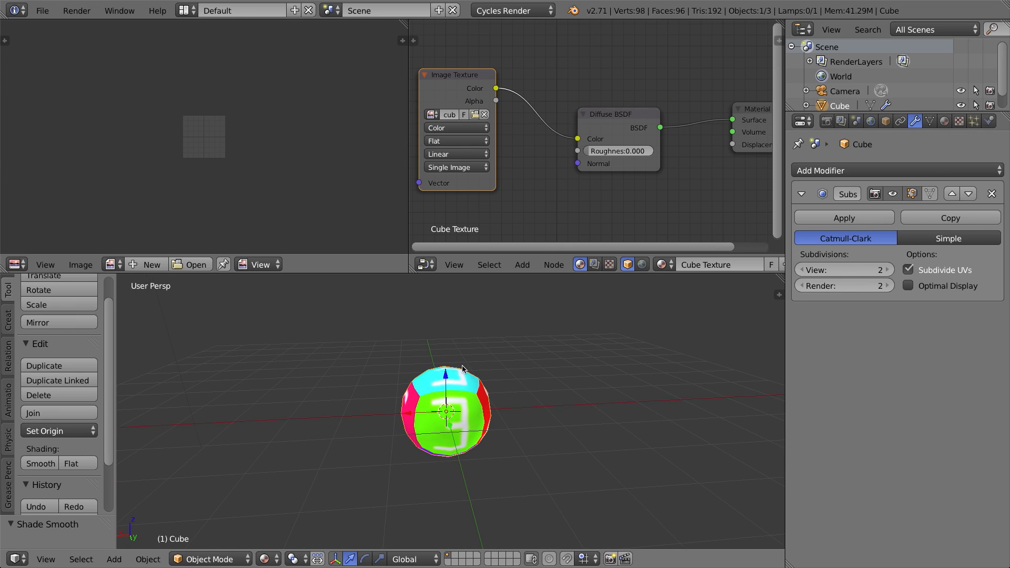
Put the cube in Edit Mode and select its entire mesh
key(Tab)
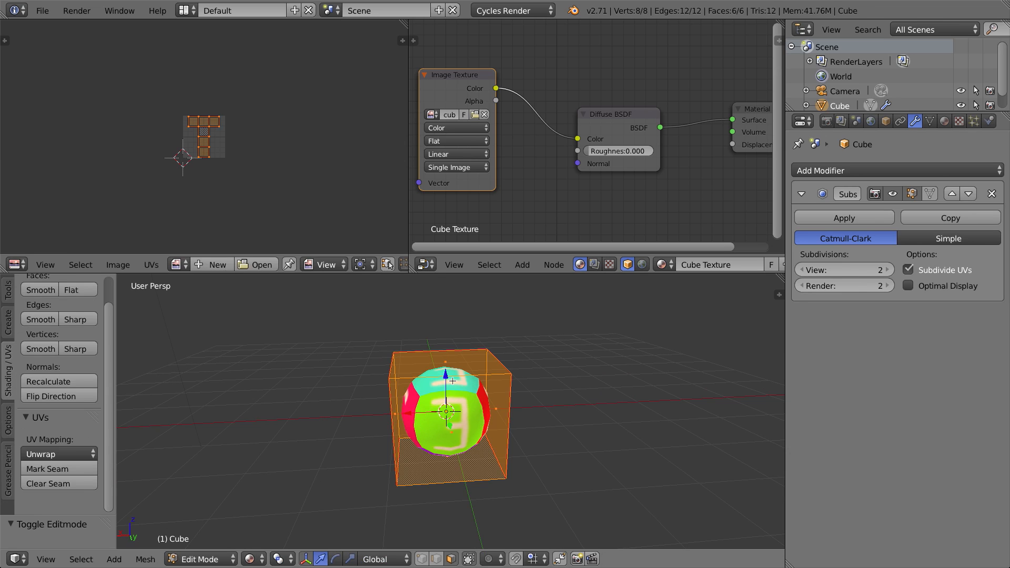
middle_drag(416, 364, 456, 364)
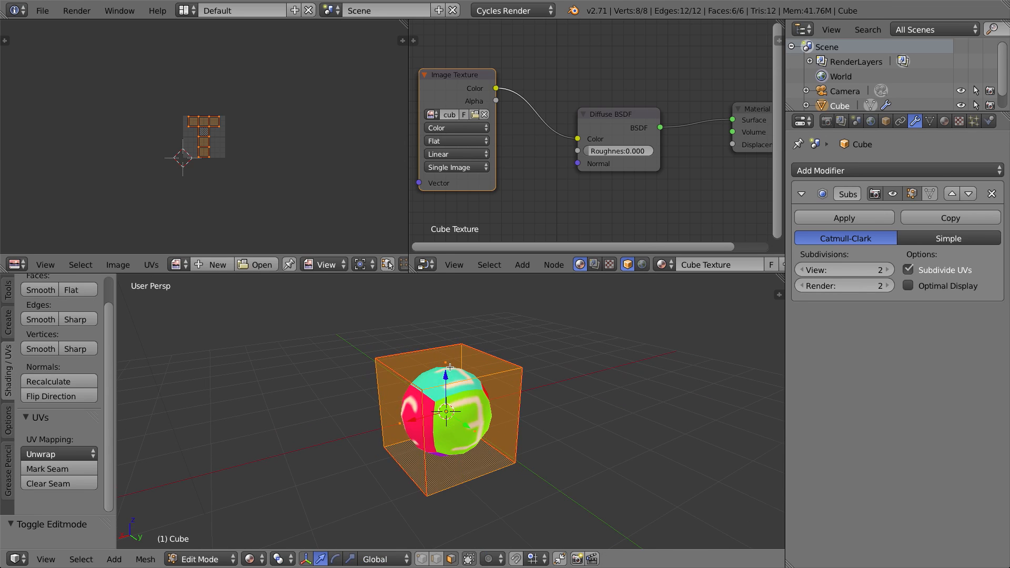
right_click(450, 363)
right_click(396, 416)
right_click(484, 428)
middle_drag(553, 410, 537, 411)
right_click(537, 411)
key(a)
key(a)
key(a)
key(a)
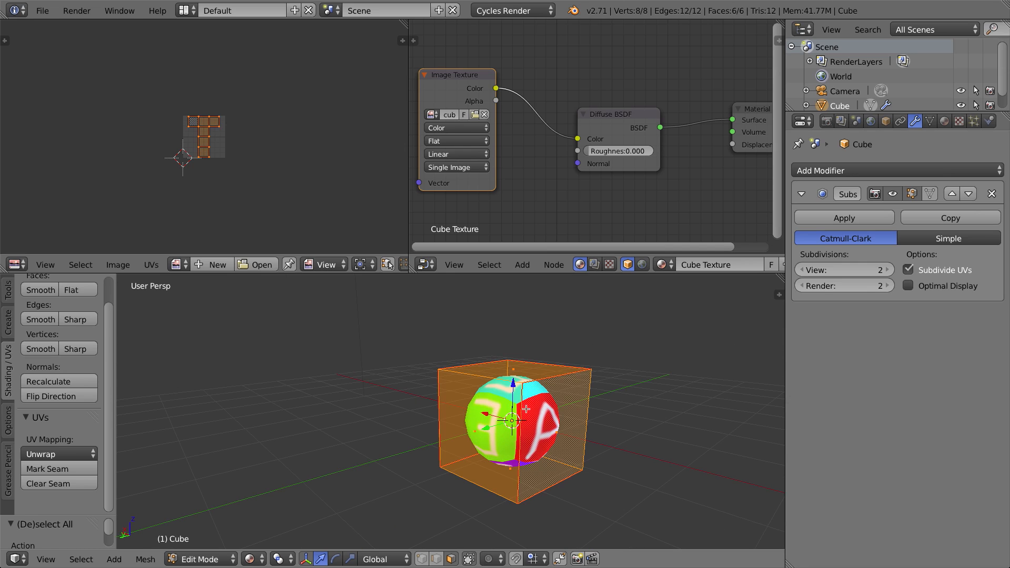
middle_drag(526, 409, 405, 367)
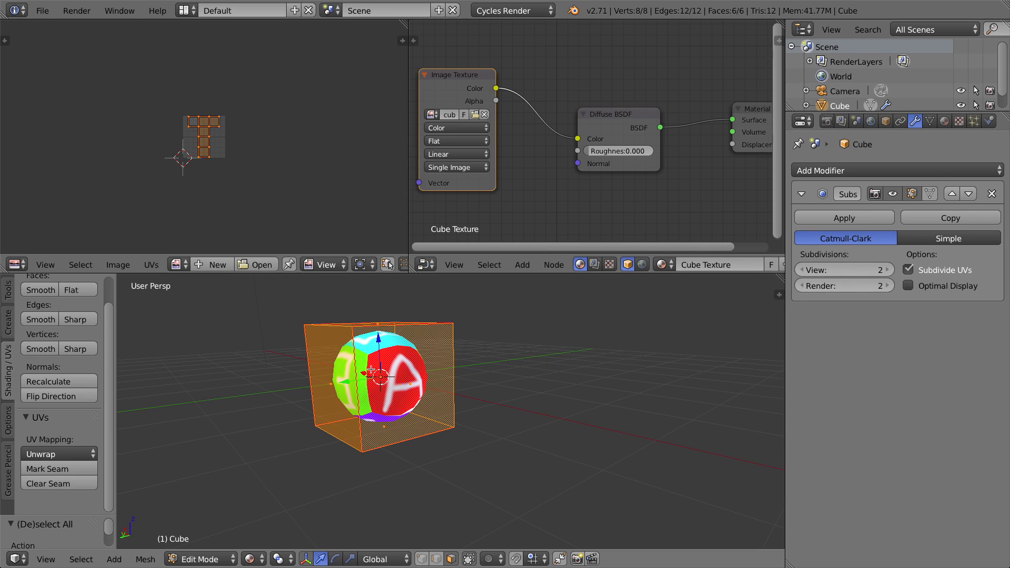
middle_drag(383, 352, 396, 371)
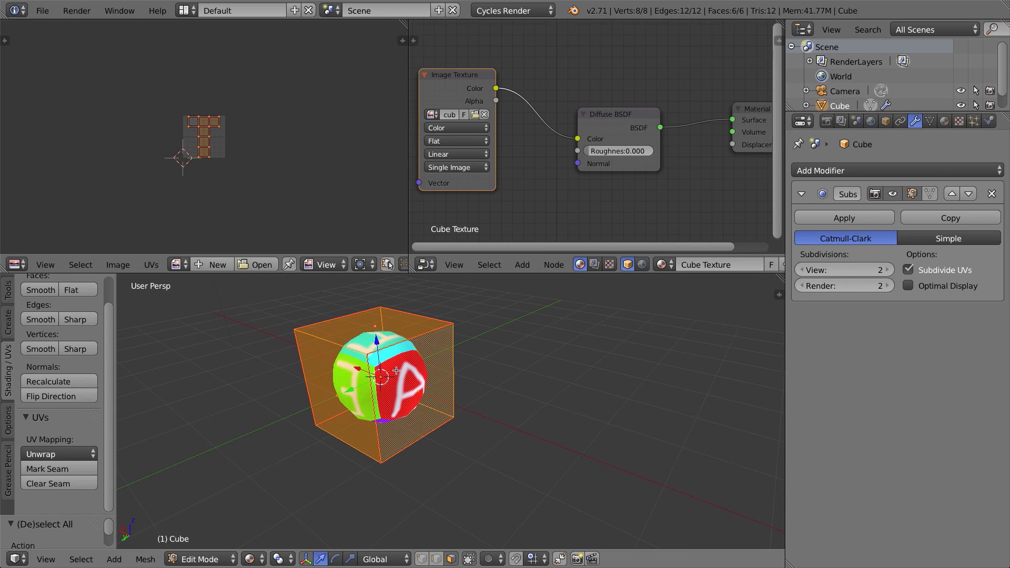
Subdivide all faces of the cube with 2 cuts
key(w)
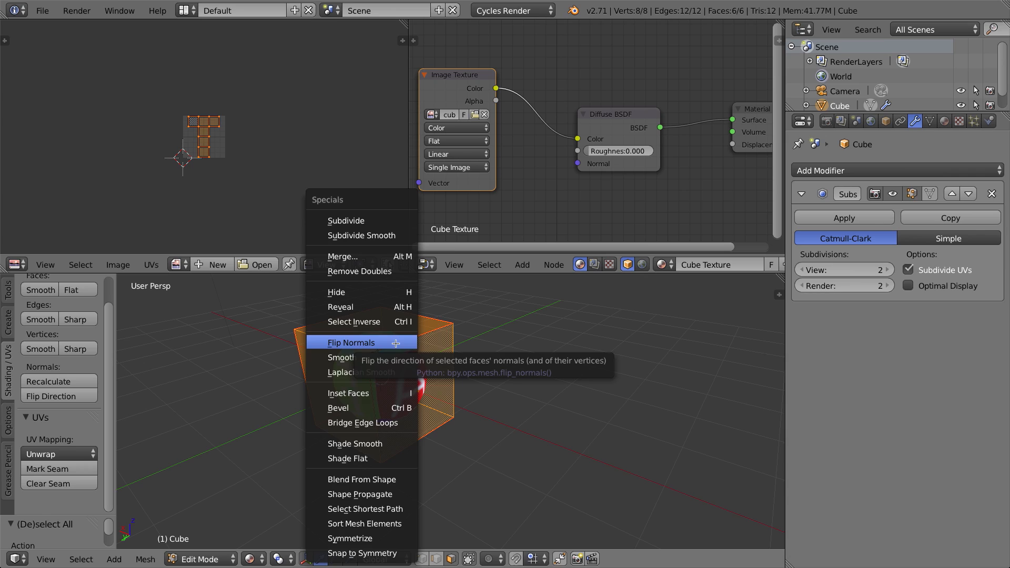
click(396, 343)
click(8, 290)
mouse_move(107, 331)
mouse_down()
mouse_move(105, 412)
mouse_move(106, 344)
mouse_move(118, 347)
mouse_up()
scroll(112, 369, down, 5)
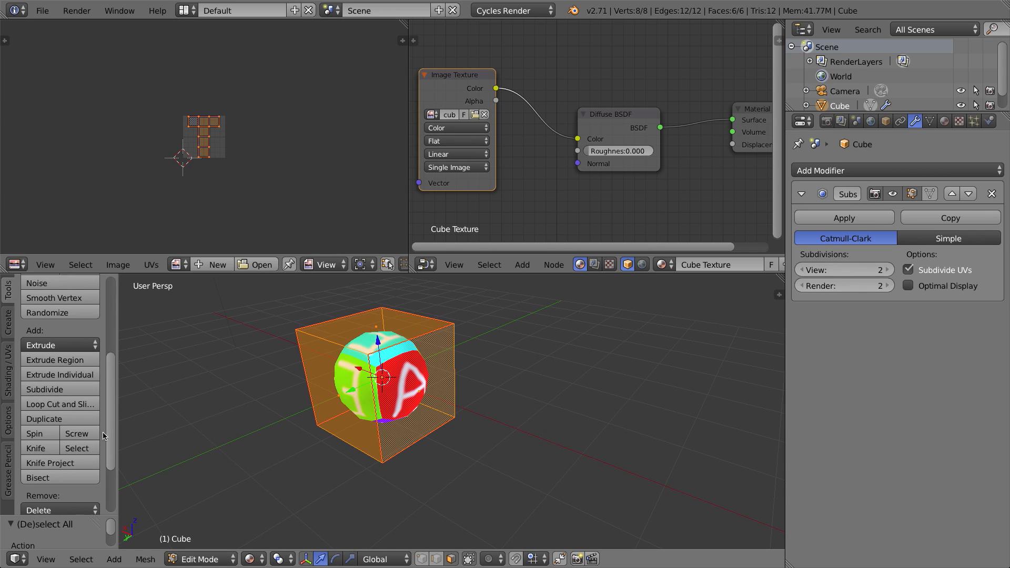
click(47, 377)
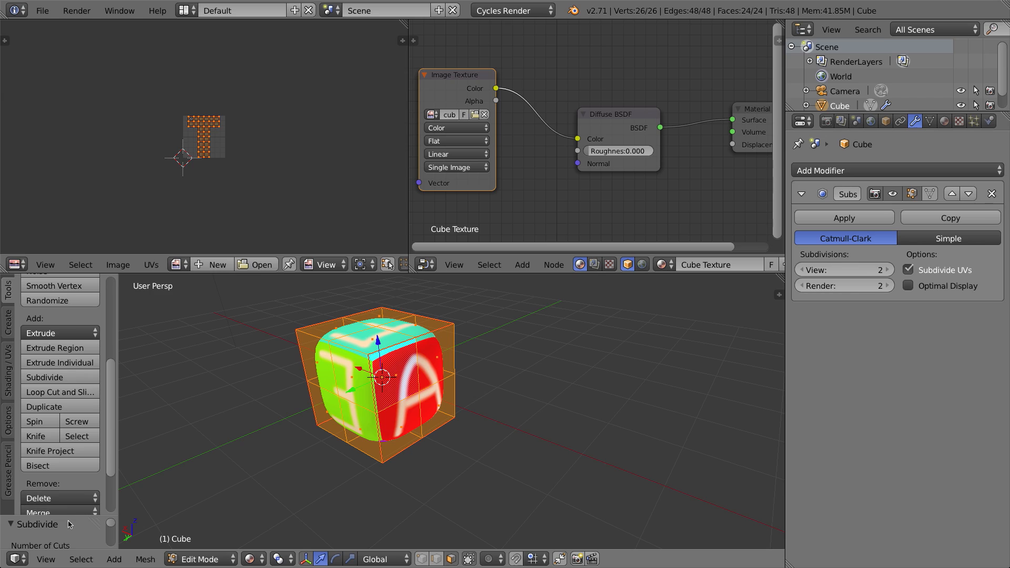
drag(71, 524, 77, 405)
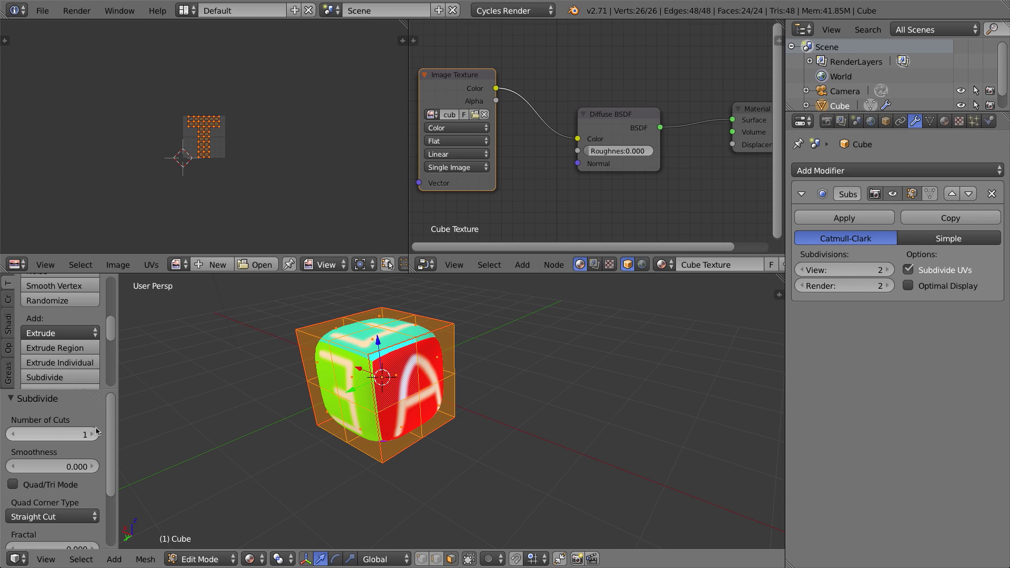
click(92, 435)
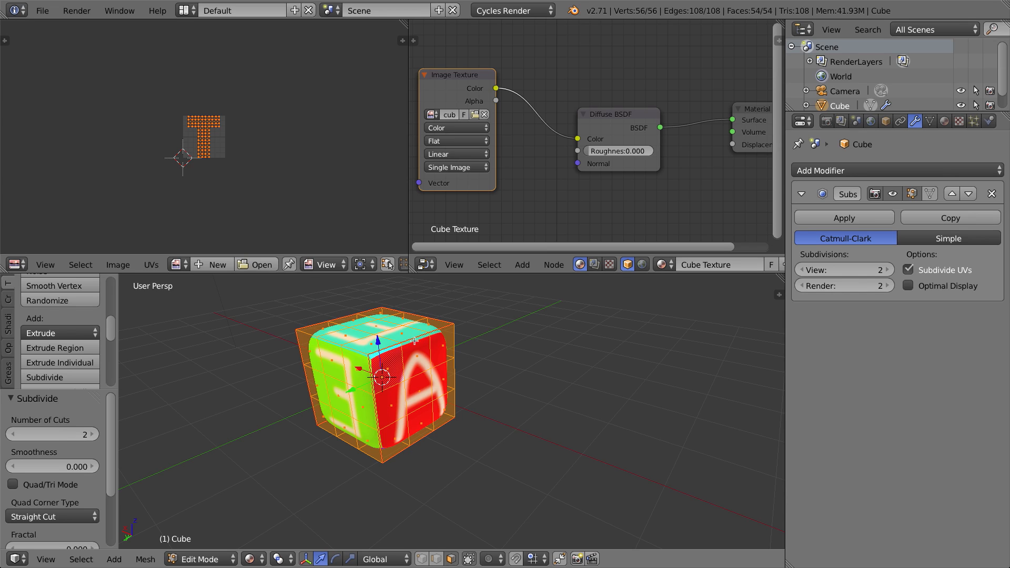
Inspect the subdivided cube's lettered faces in Object Mode and return it to Edit Mode
key(Tab)
middle_drag(415, 341, 368, 319)
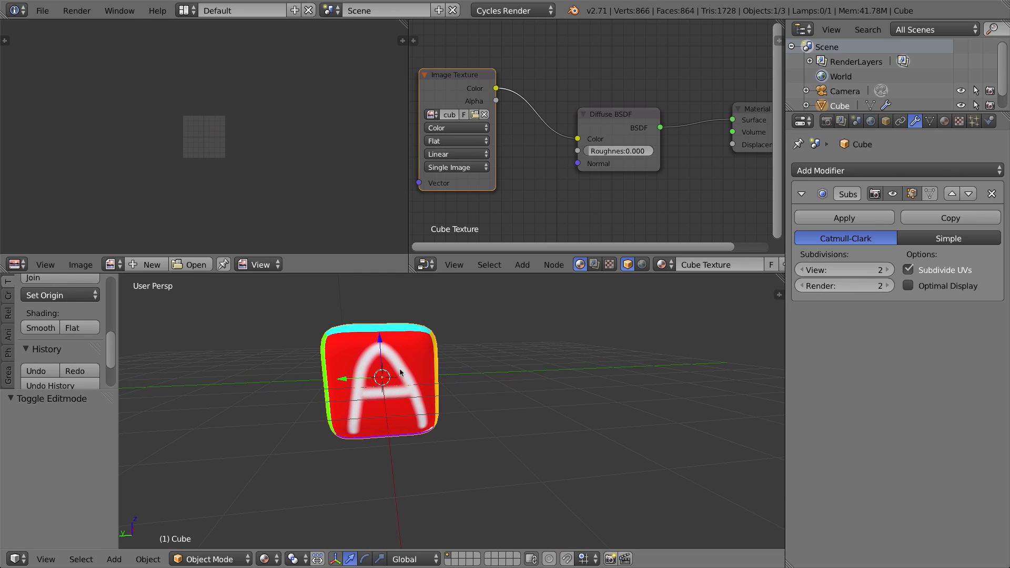
key(Tab)
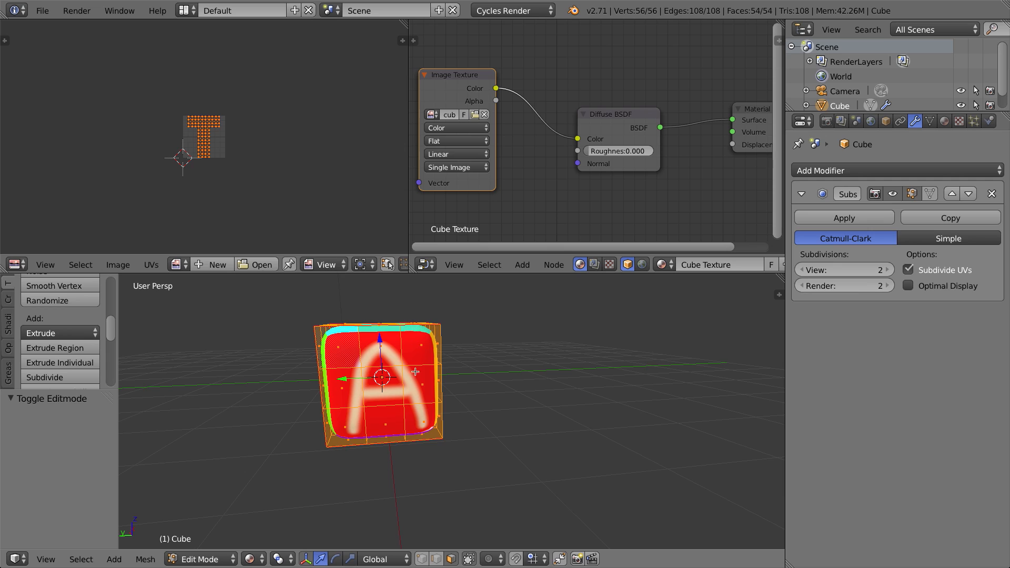
middle_drag(371, 341, 435, 360)
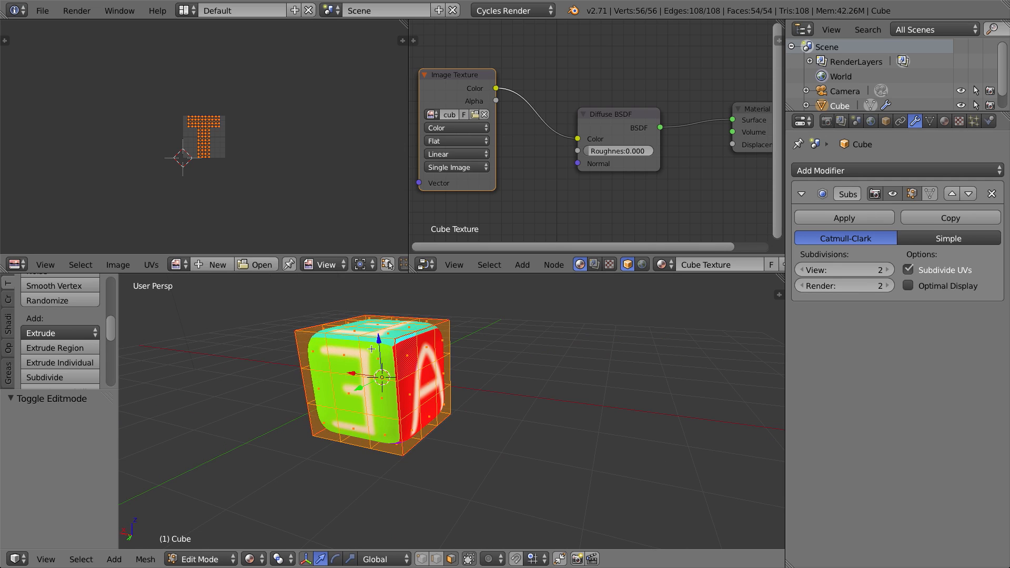
Show cube-diffuse-texture.png behind the subdivided UV layout and fit the whole image in view
scroll(164, 157, up, 5)
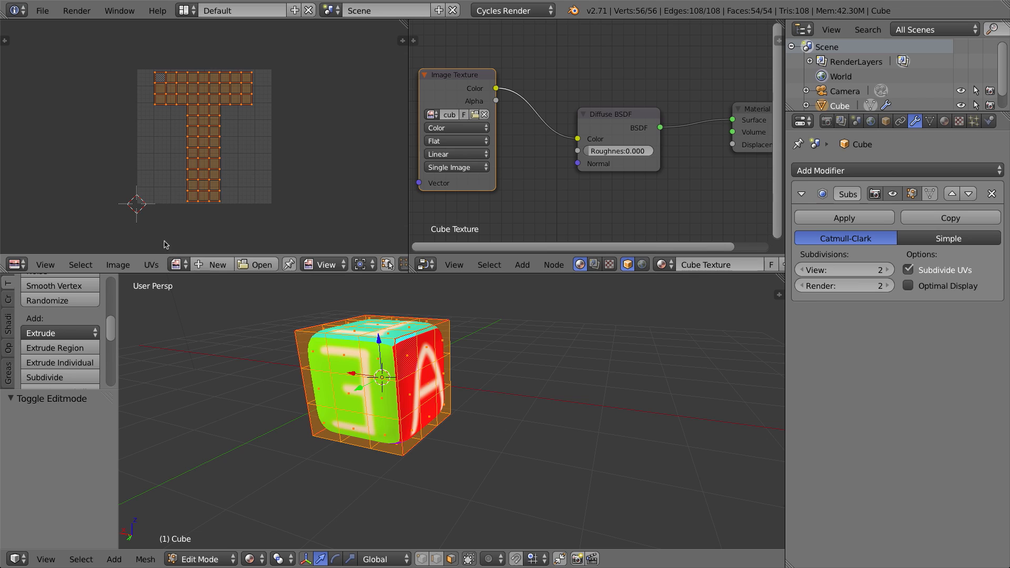
click(178, 265)
click(211, 287)
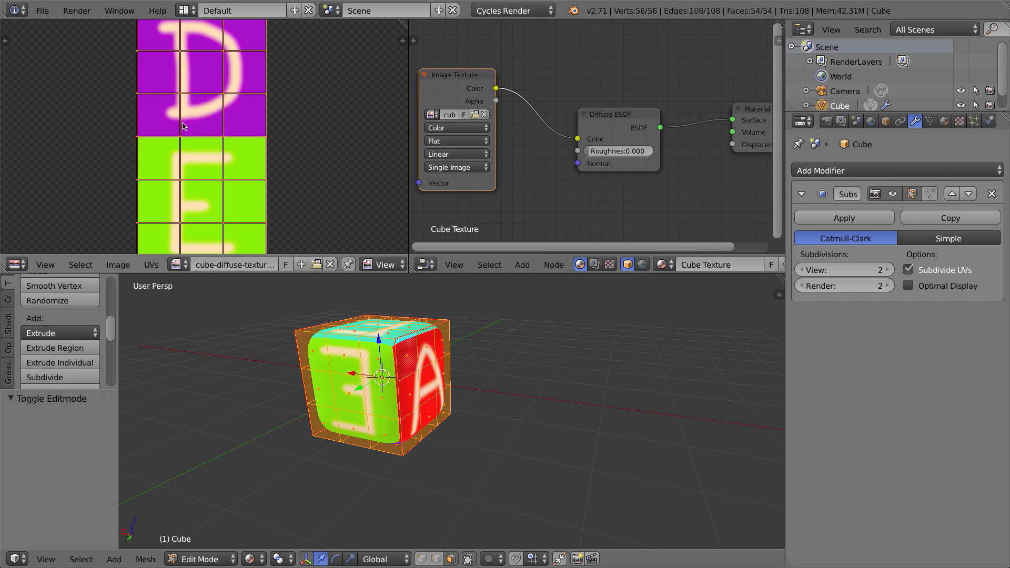
scroll(195, 84, down, 5)
scroll(194, 74, up, 1)
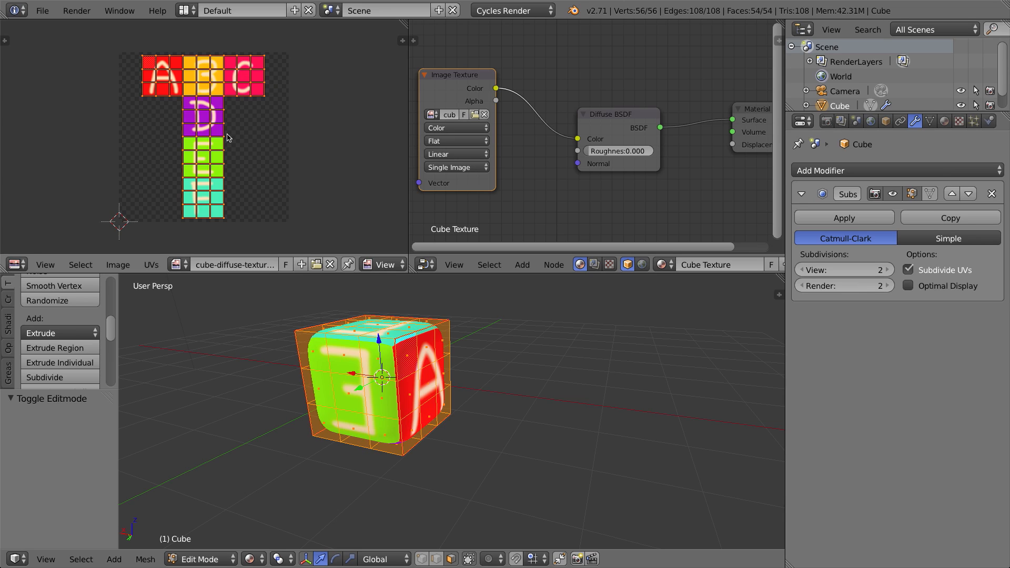
Move the whole UV layout off the texture in two moves, about 0.32 and 0.54 along X
key(a)
key(a)
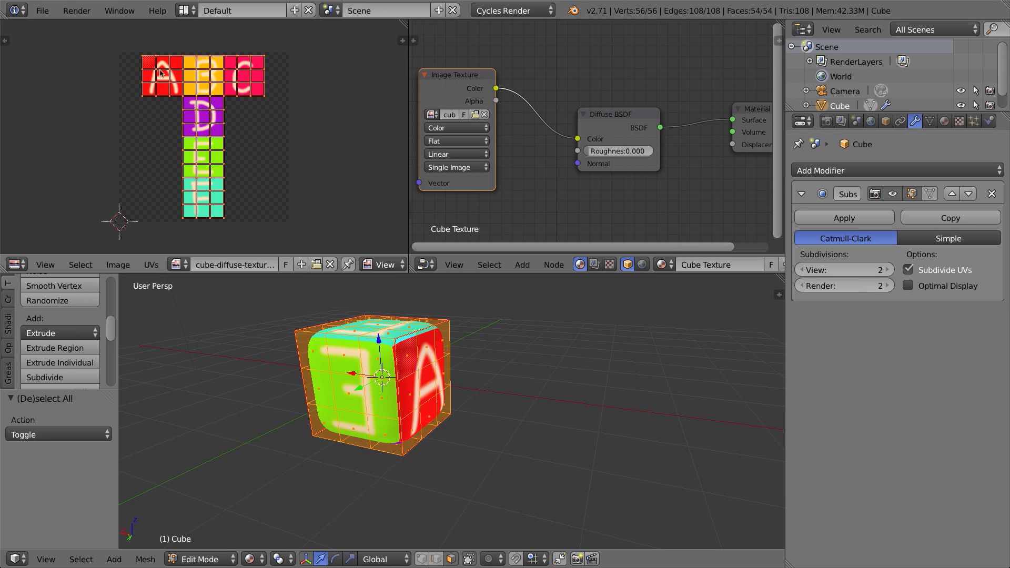
scroll(279, 265, down, 5)
scroll(278, 266, up, 5)
scroll(388, 265, down, 3)
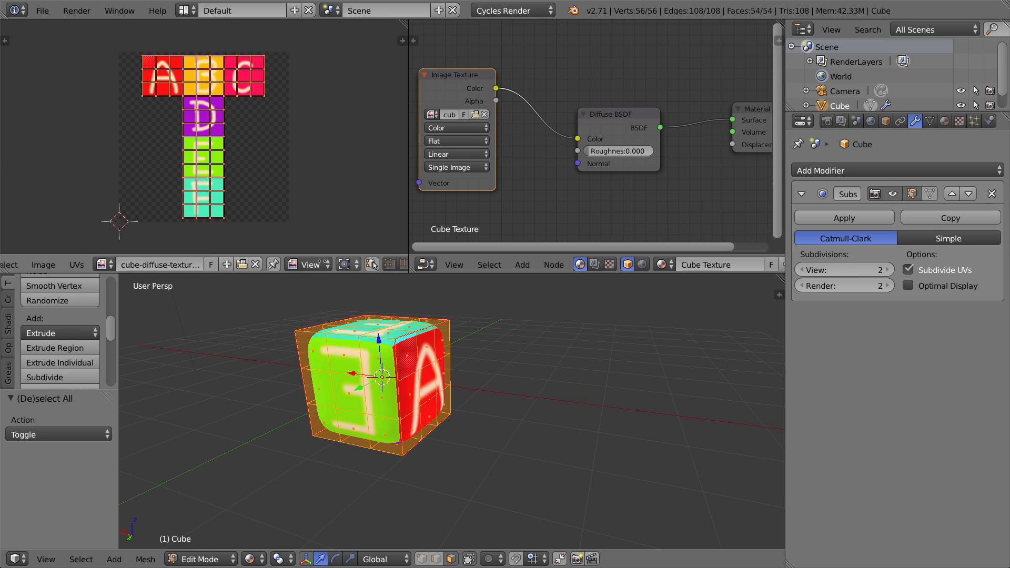
middle_drag(323, 262, 269, 266)
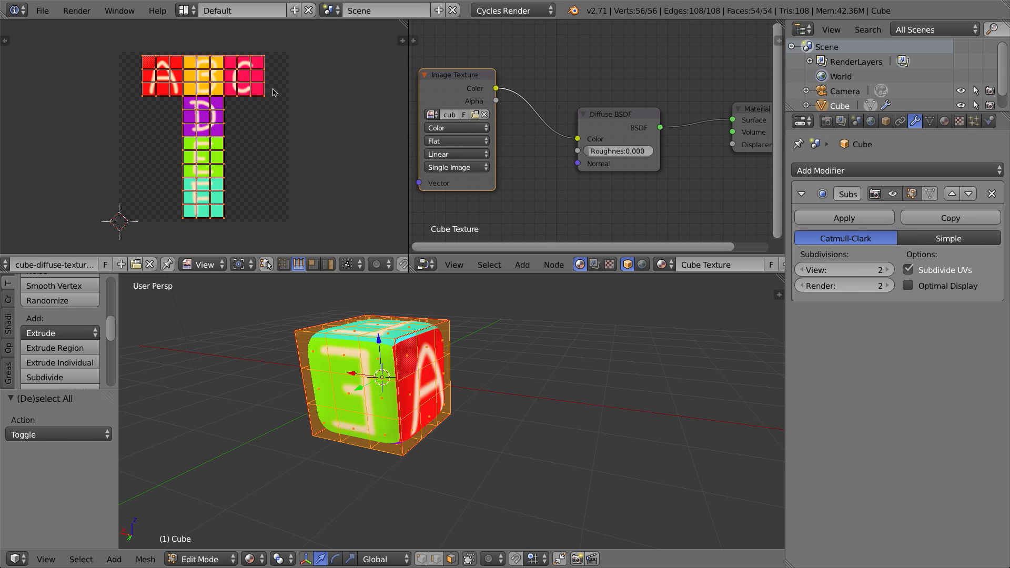
key(g)
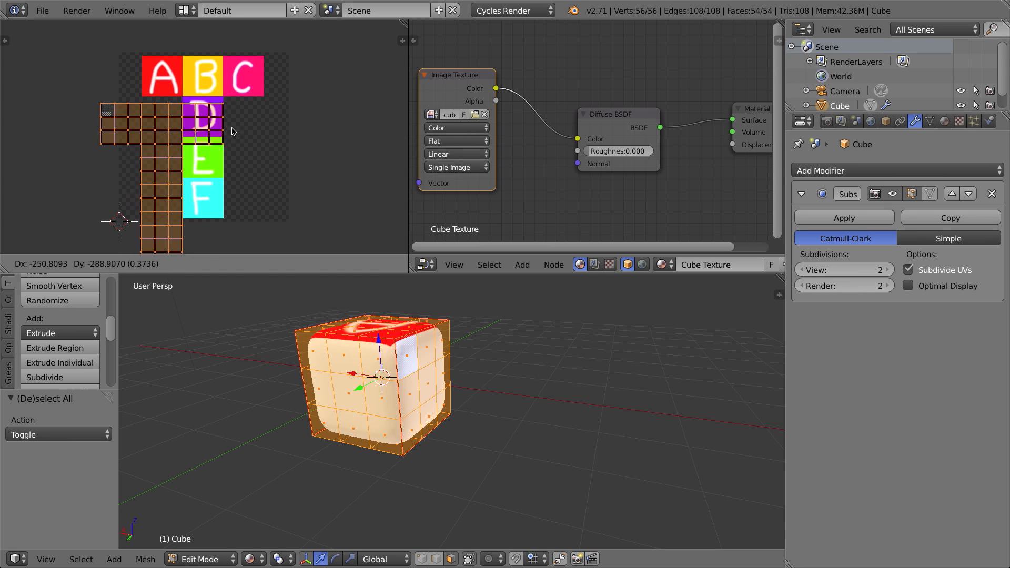
click(327, 88)
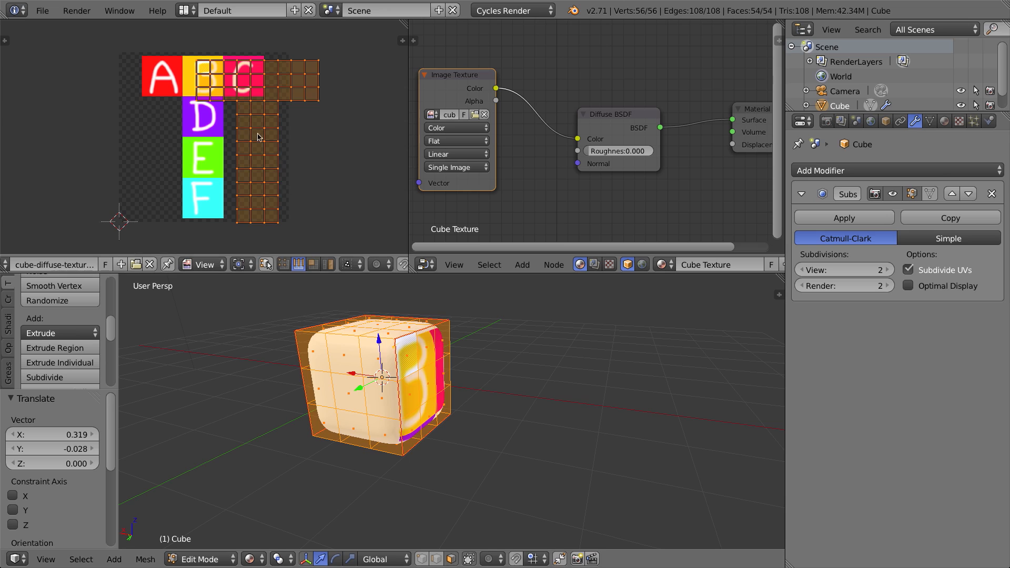
key(g)
click(332, 182)
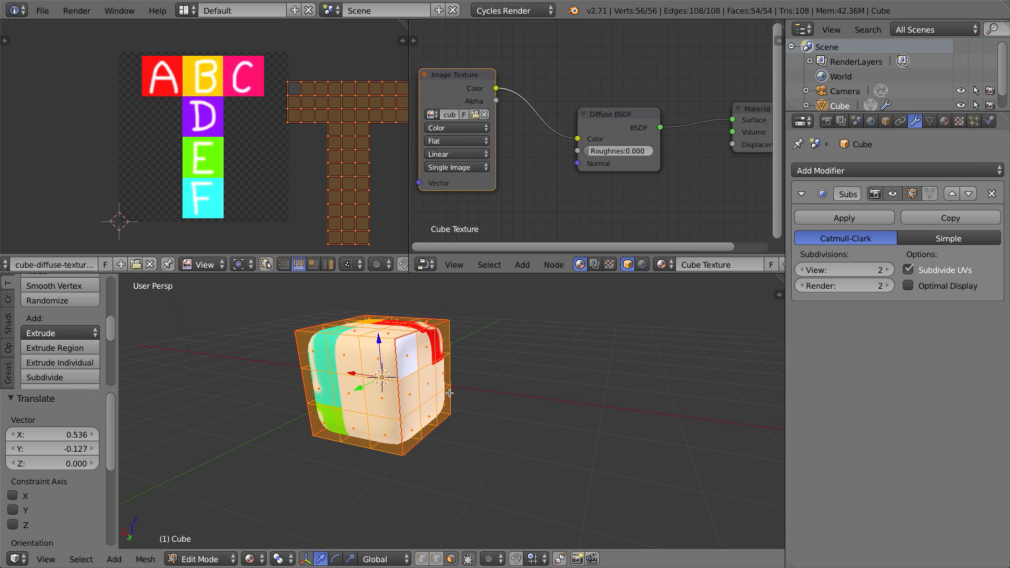
Align the UV layout one texture tile to the right of the image, and move it to the tile below the image
middle_drag(450, 337, 294, 339)
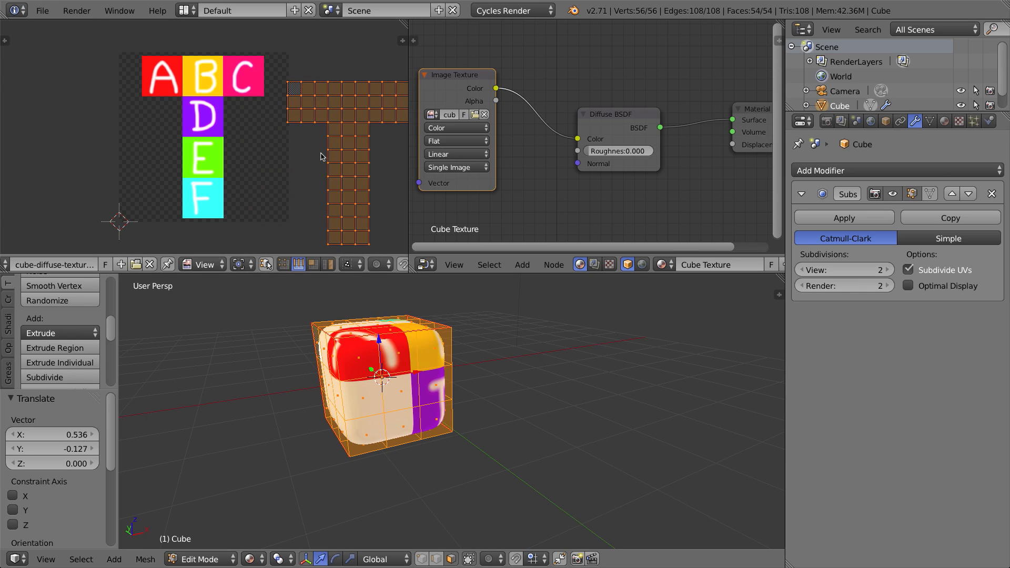
key(g)
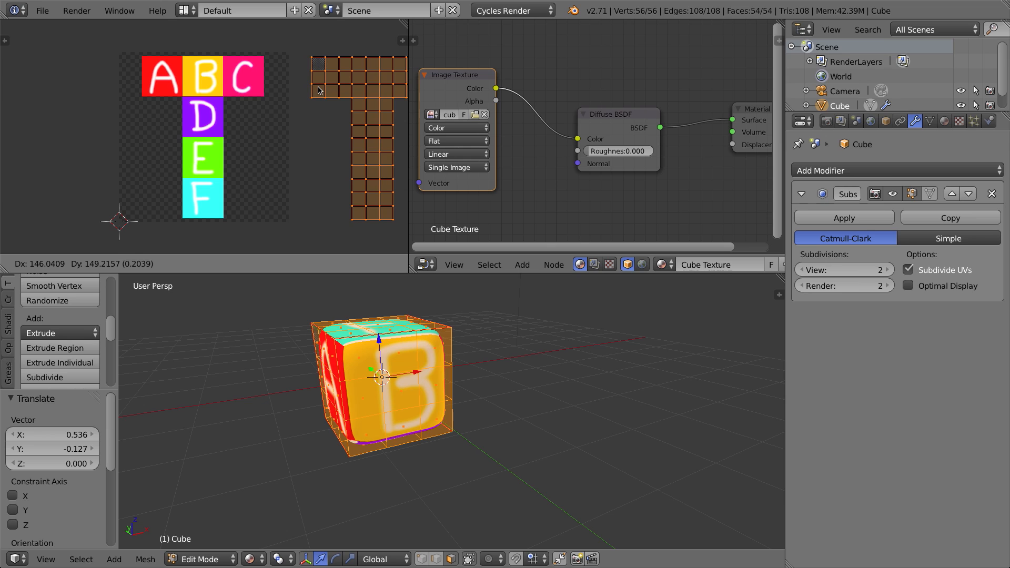
click(320, 90)
middle_drag(423, 451, 252, 410)
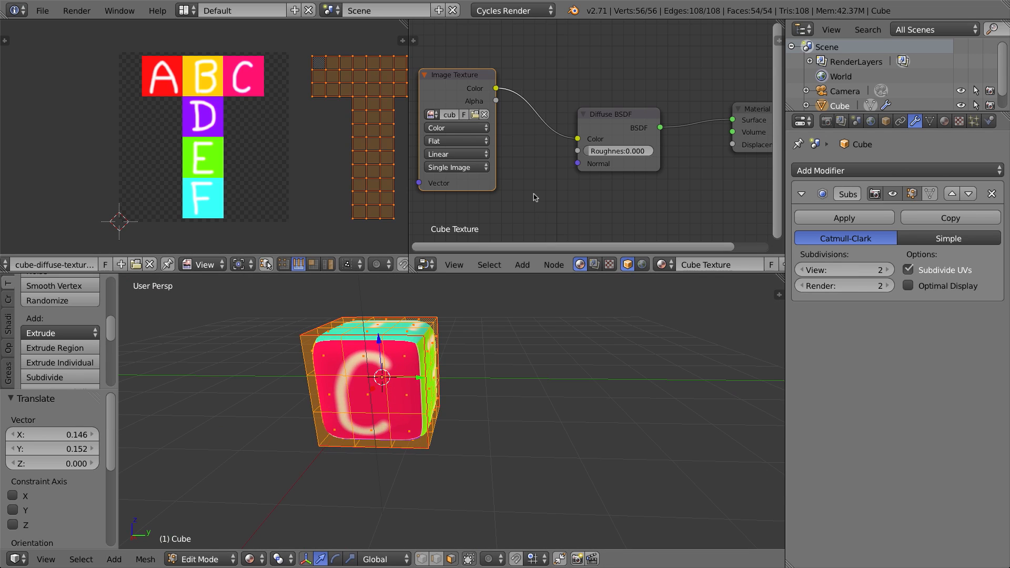
key(g)
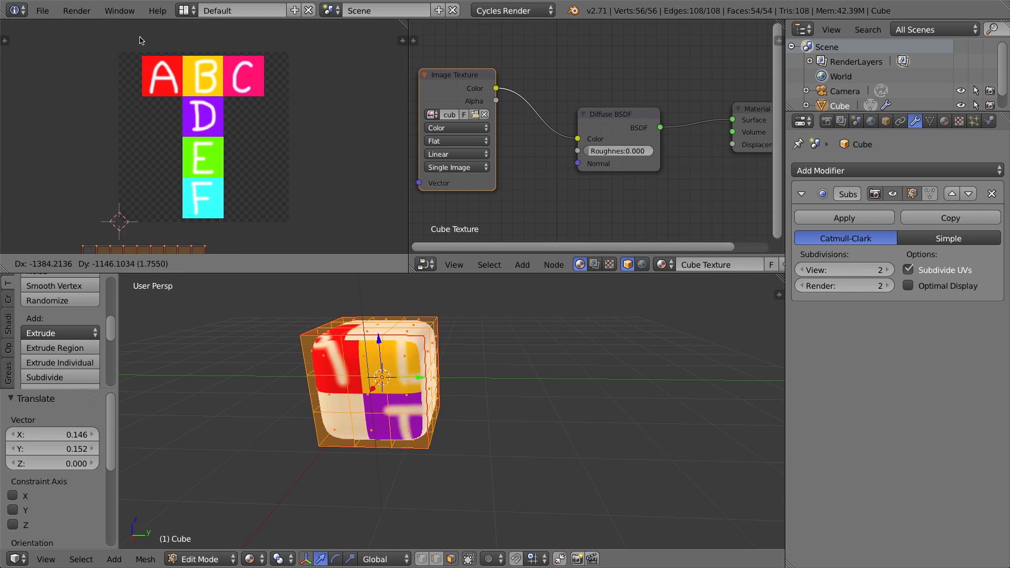
click(195, 250)
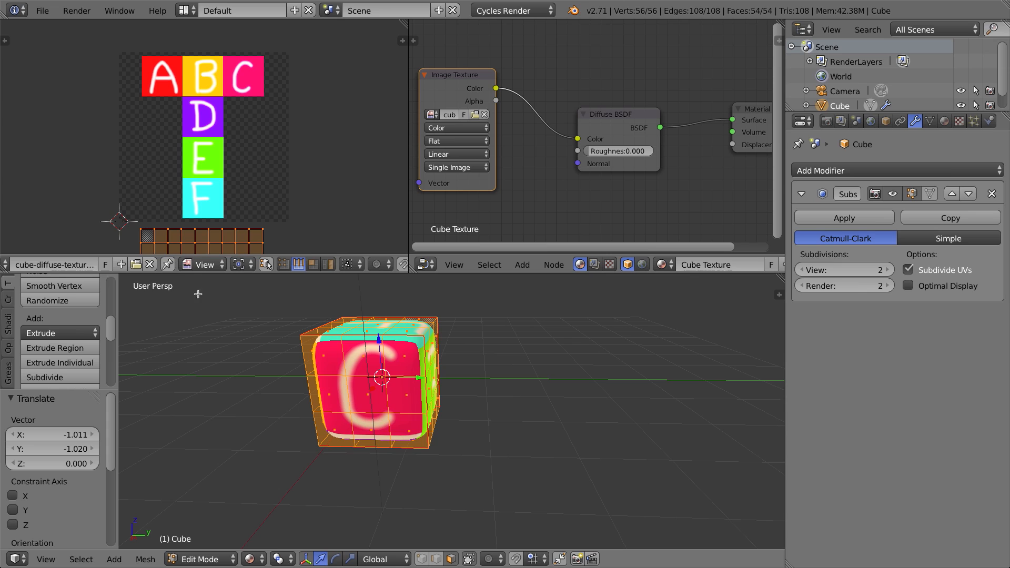
Undo all the moves of the UV layout to place it back over the lettered texture
key(g)
right_click(210, 25)
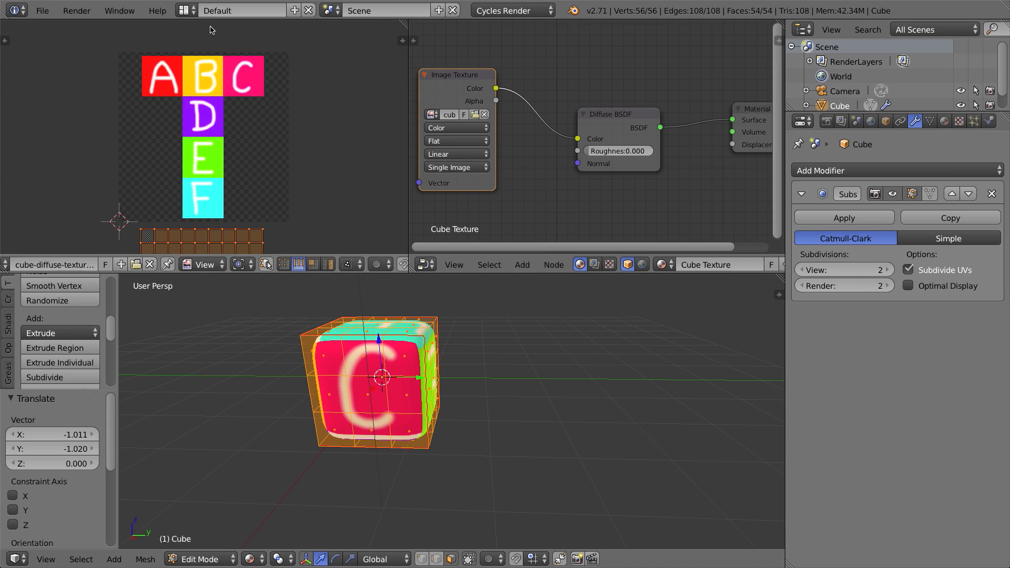
key(g)
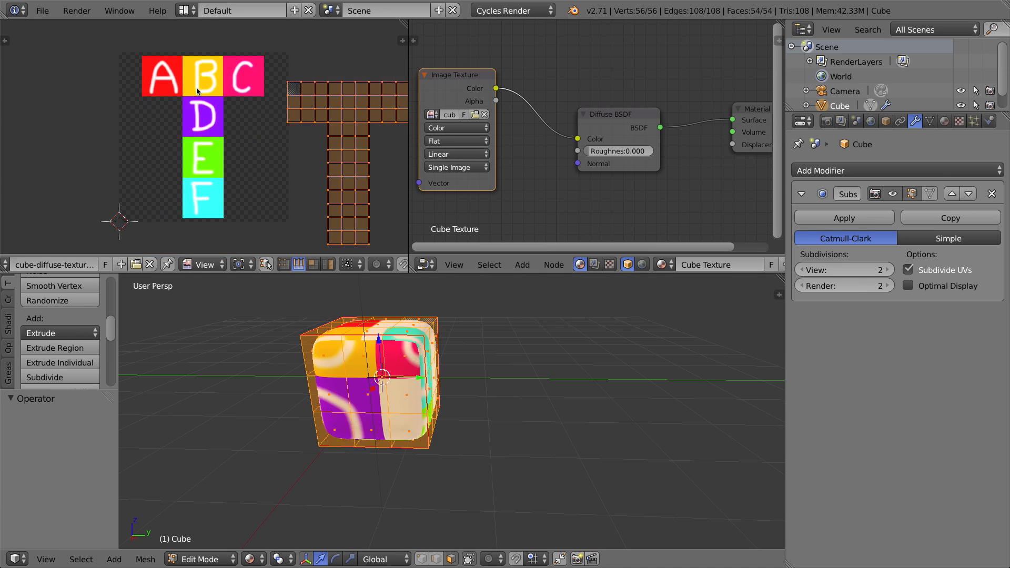
key(Tab)
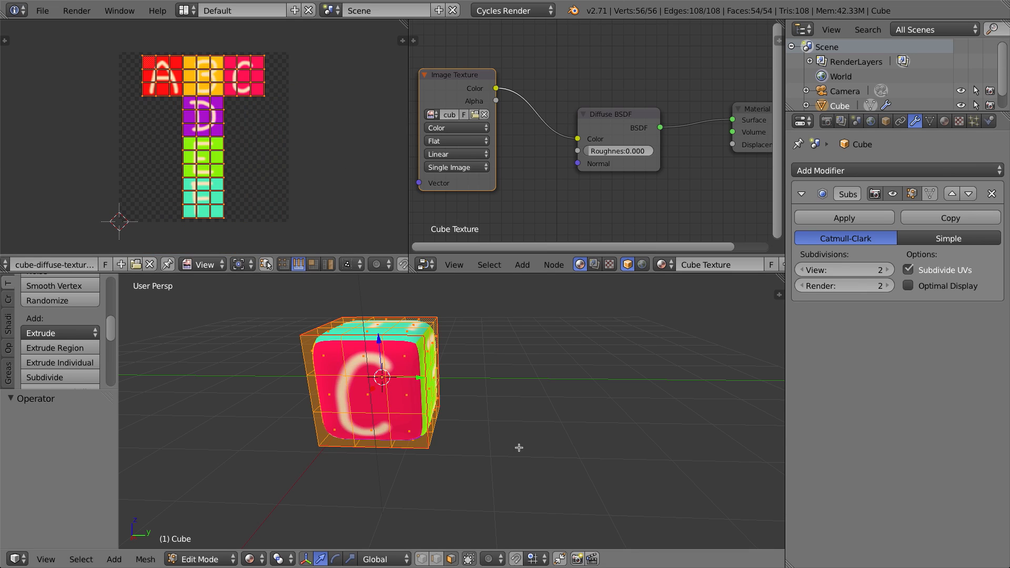